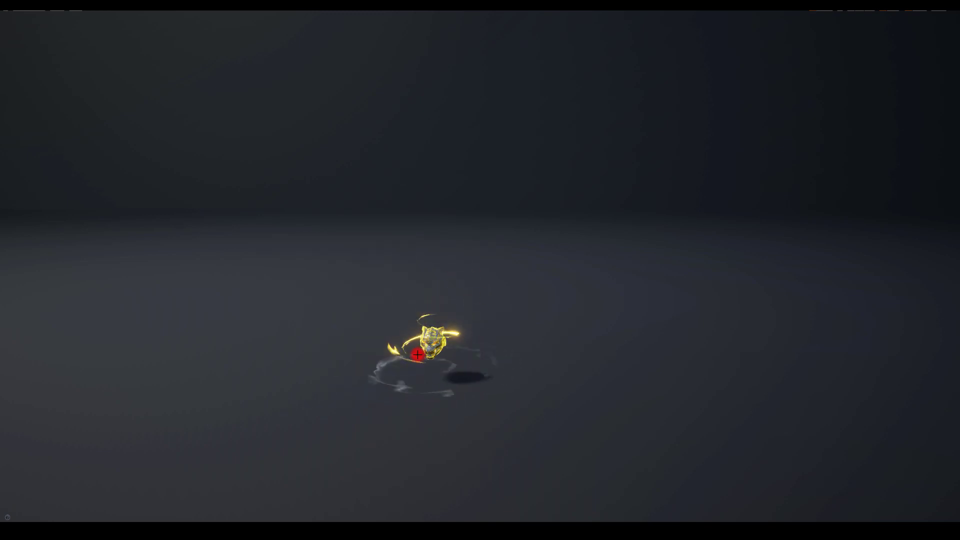
- Examine the golden pickup effect in the level and the details of the T_Swirl_01 texture in the May folder
{"action": "right_click_drag", "start_coordinate": [498, 283], "coordinate": [483, 278]}
{"action": "key", "text": "Escape"}
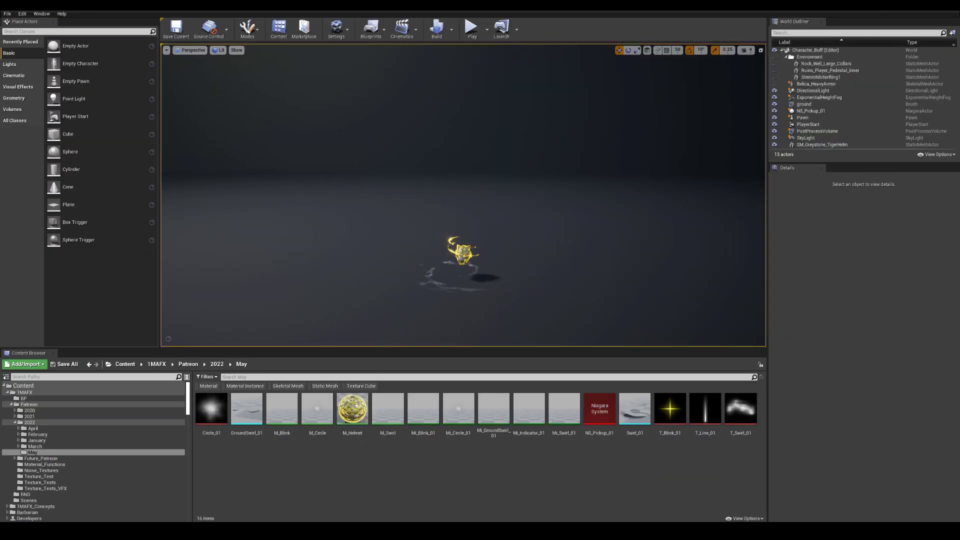
{"action": "left_click", "coordinate": [739, 413]}
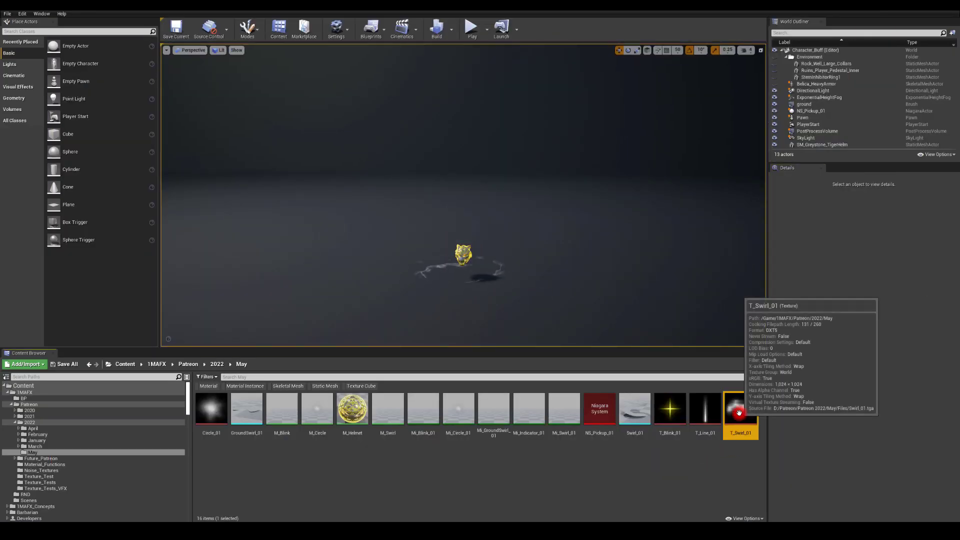
{"action": "left_click", "coordinate": [731, 470]}
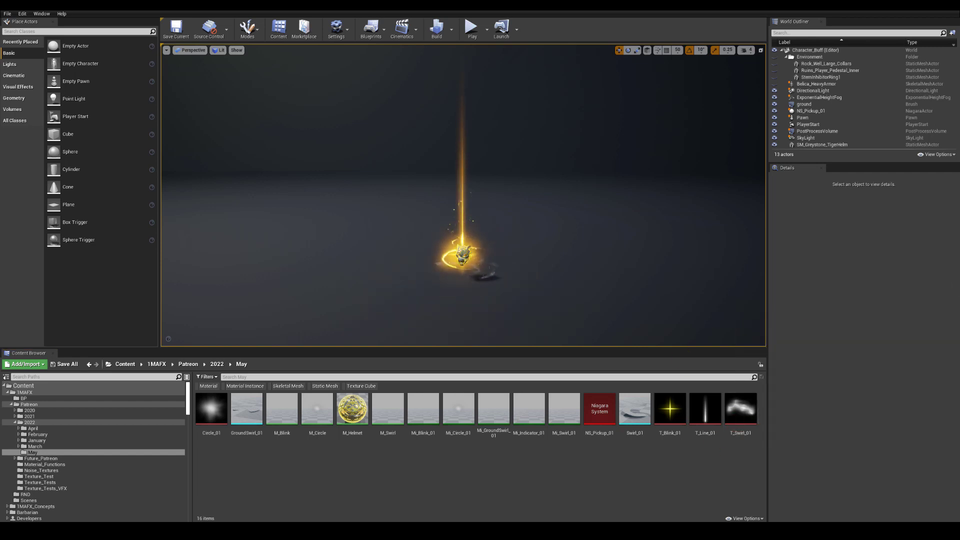
{"action": "left_click", "coordinate": [664, 486]}
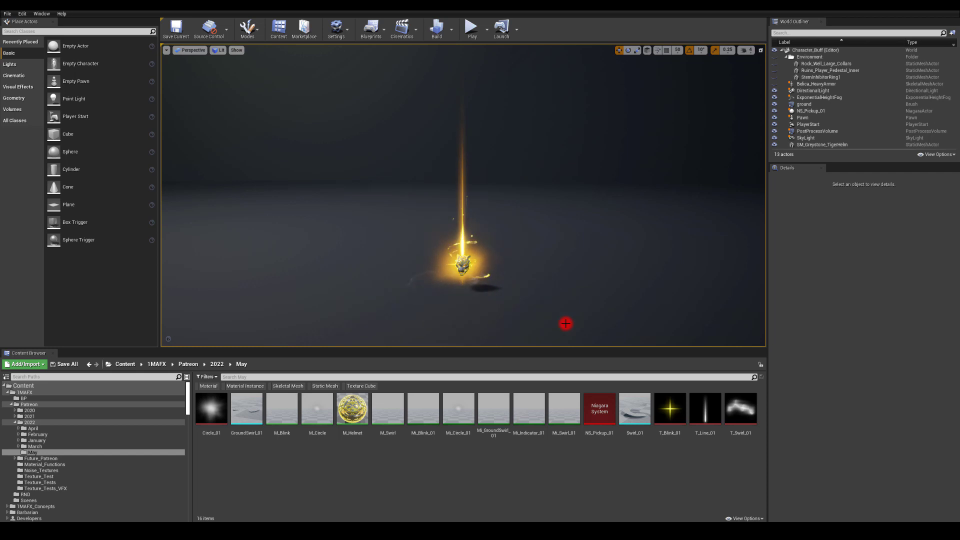
{"action": "mouse_move", "coordinate": [739, 402]}
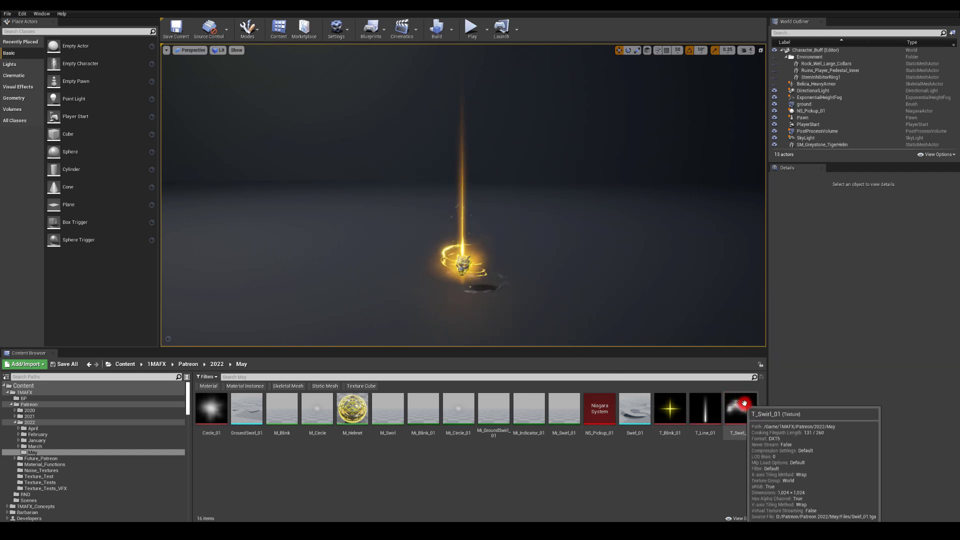
{"action": "key", "text": "F11"}
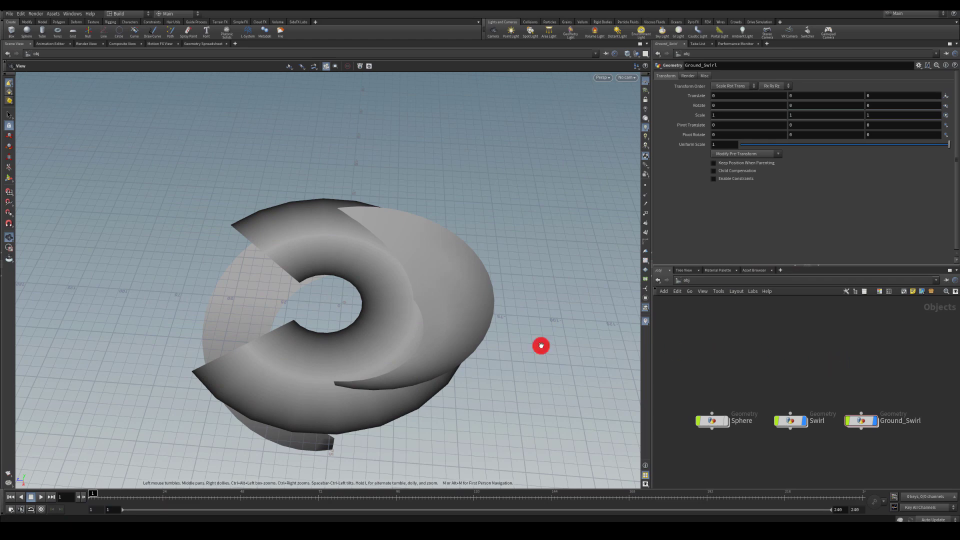
- Hide the Swirl object and examine the Ground_Swirl mesh from above and in profile
{"action": "left_click", "coordinate": [804, 420]}
{"action": "left_click_drag", "start_coordinate": [345, 326], "coordinate": [334, 296]}
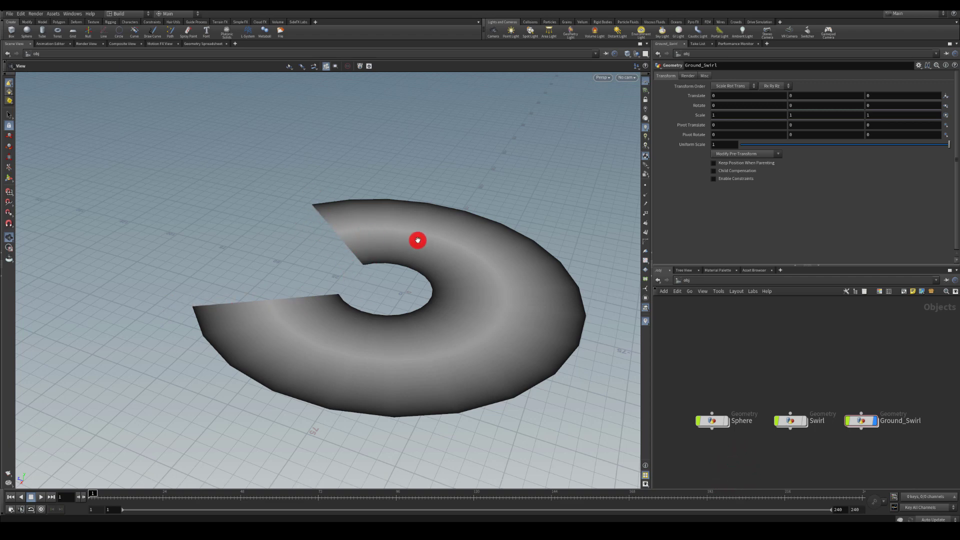
{"action": "left_click_drag", "start_coordinate": [235, 257], "coordinate": [349, 325]}
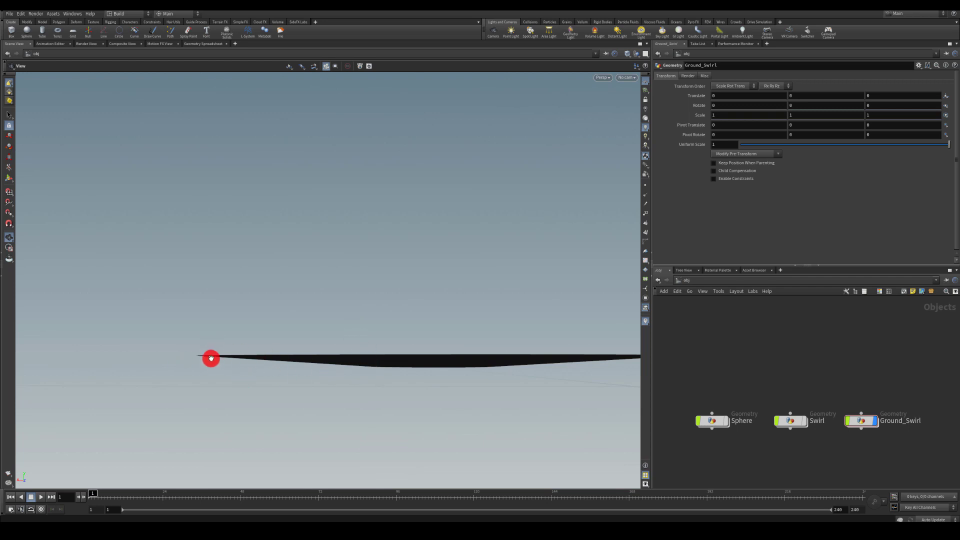
{"action": "left_click_drag", "start_coordinate": [196, 345], "coordinate": [265, 265]}
- Hide Ground_Swirl, display the Swirl mesh to inspect its shape, and hide it again
{"action": "left_click", "coordinate": [874, 420]}
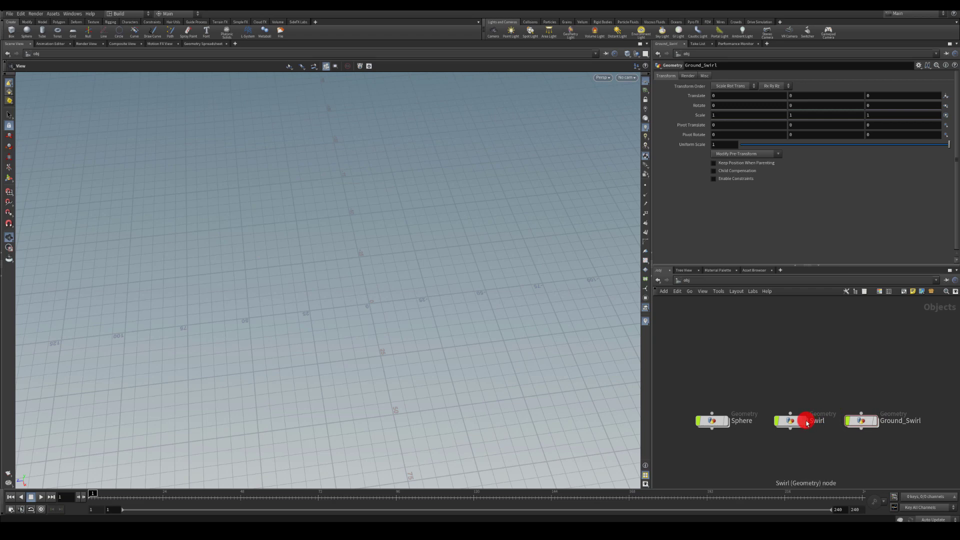
{"action": "left_click", "coordinate": [803, 421]}
{"action": "left_click_drag", "start_coordinate": [586, 373], "coordinate": [395, 385]}
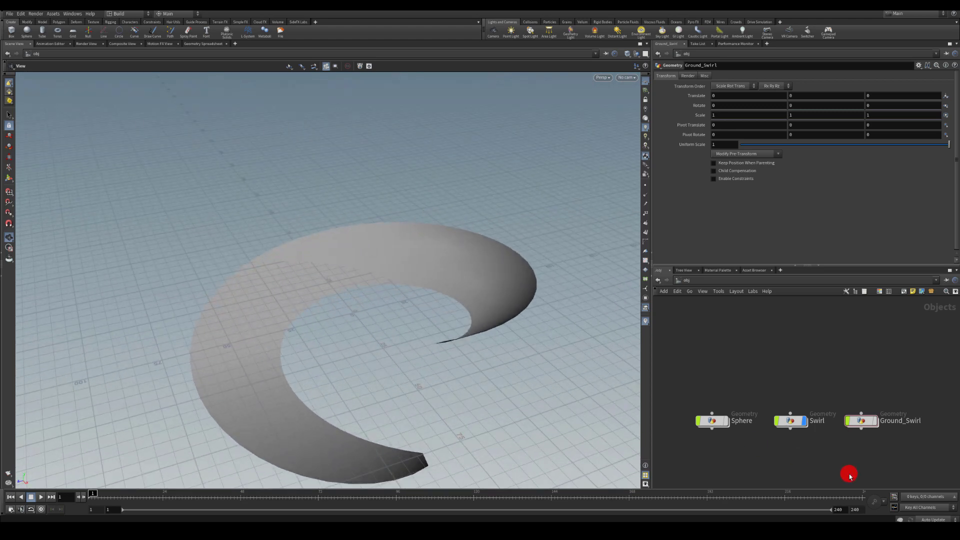
{"action": "left_click", "coordinate": [805, 422]}
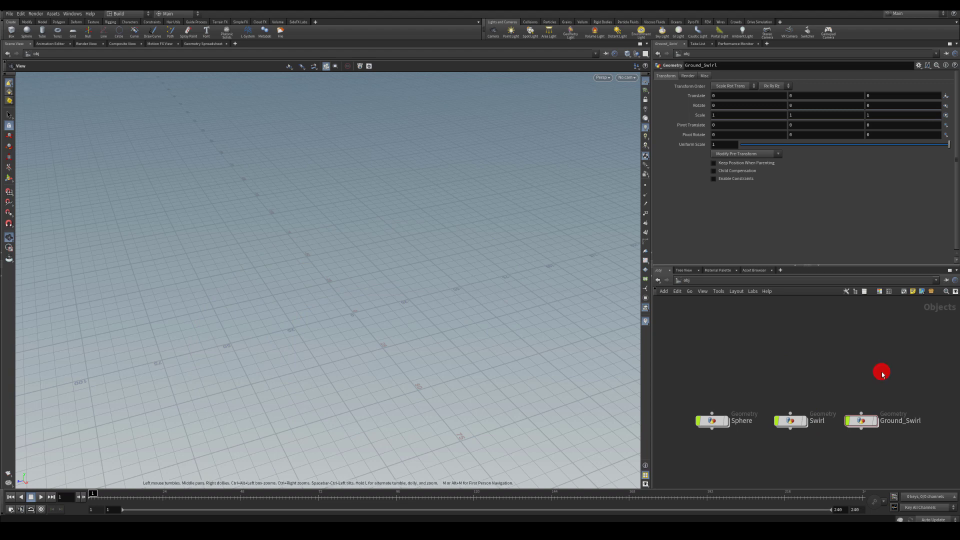
- Create a new Geometry object above the existing ones and name it ground_swirl_tutorial
{"action": "key", "text": "Tab"}
{"action": "type", "text": "geo"}
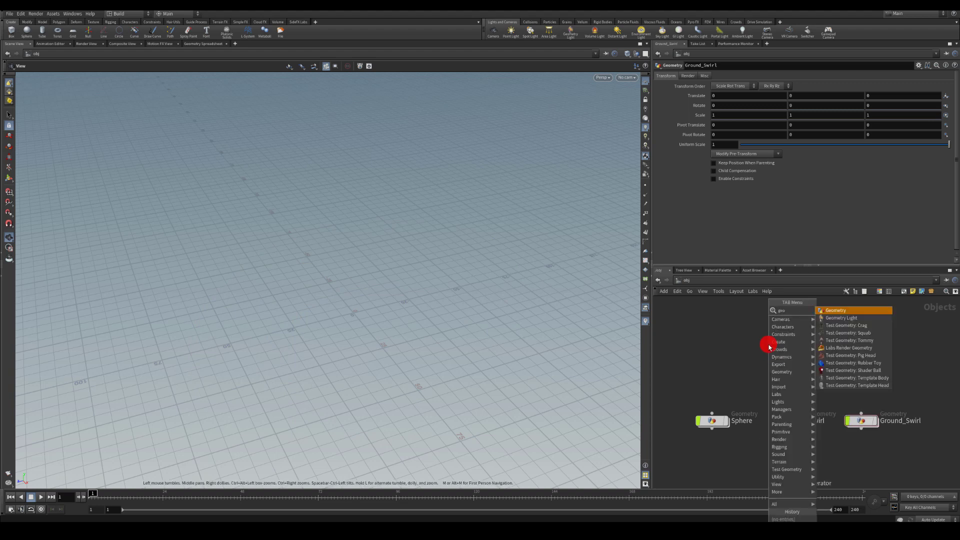
{"action": "key", "text": "Return"}
{"action": "left_click", "coordinate": [775, 340]}
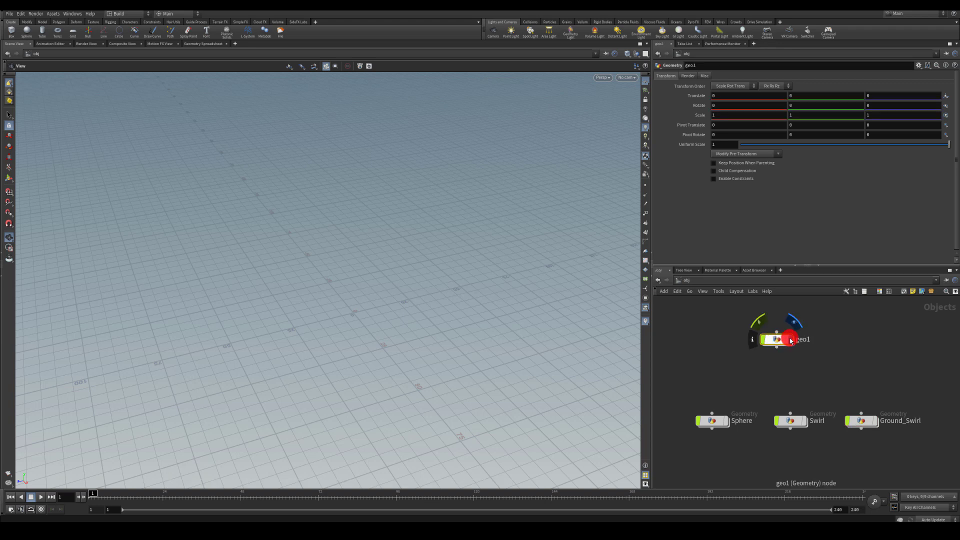
{"action": "mouse_move", "coordinate": [766, 343]}
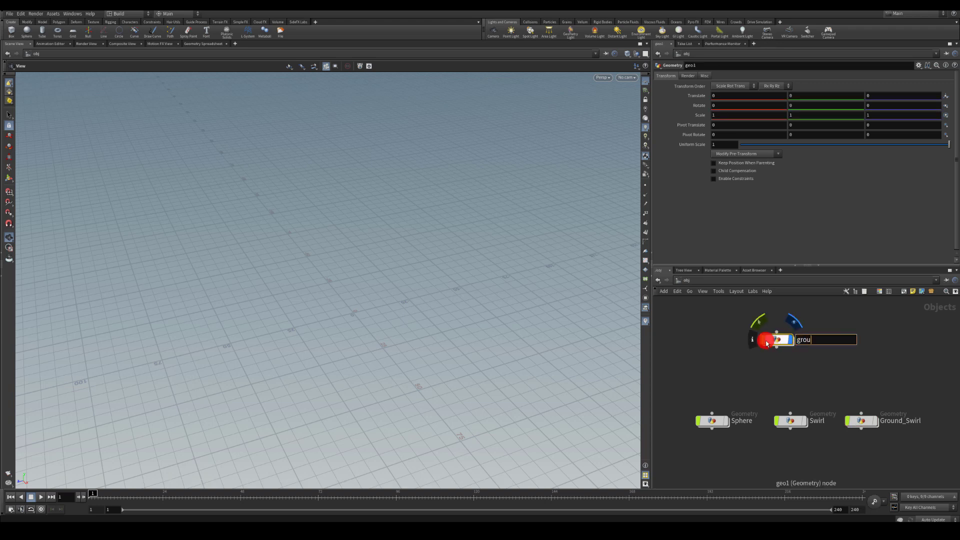
{"action": "type", "text": "ground_swirl_tutorial"}
{"action": "key", "text": "Return"}
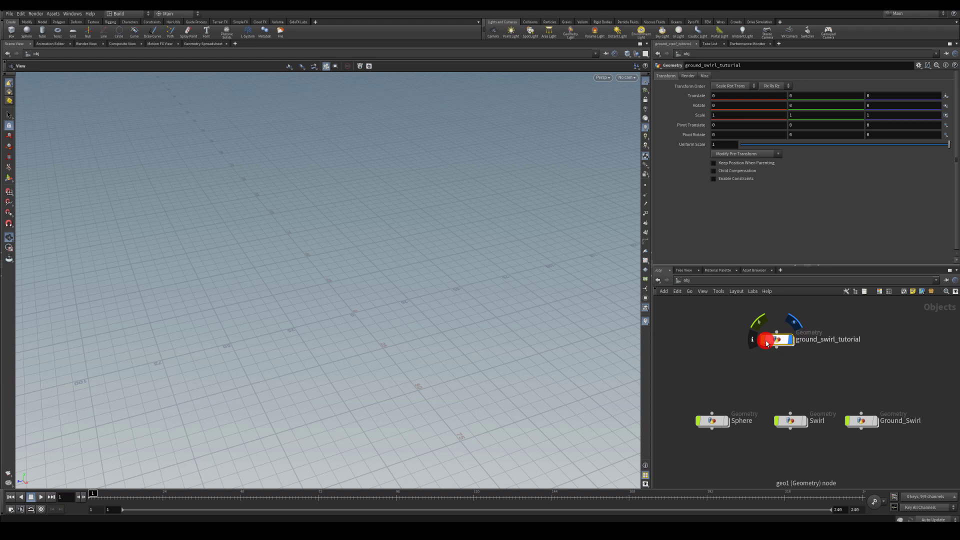
- Enter the ground_swirl_tutorial network and add a Line node
{"action": "double_click", "coordinate": [779, 341]}
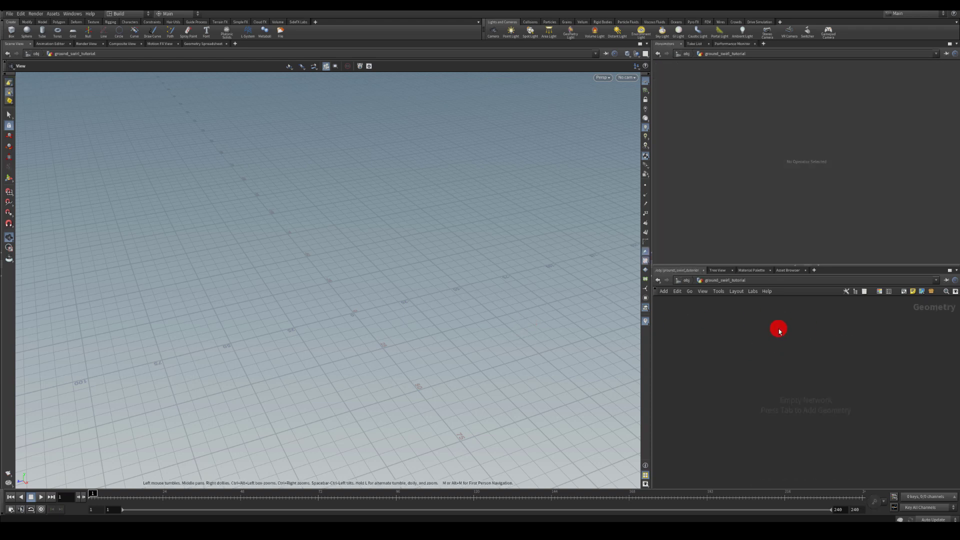
{"action": "key", "text": "f"}
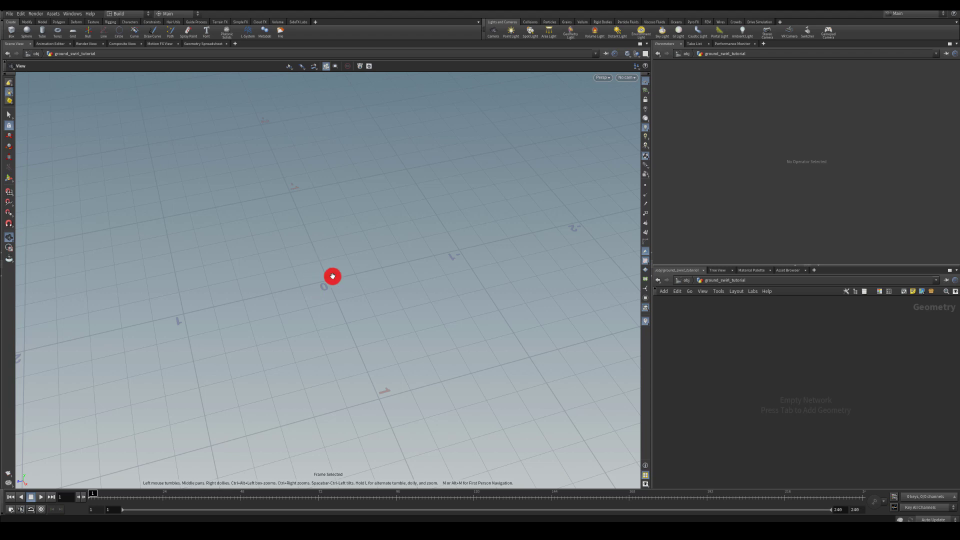
{"action": "key", "text": "Tab"}
{"action": "type", "text": "line"}
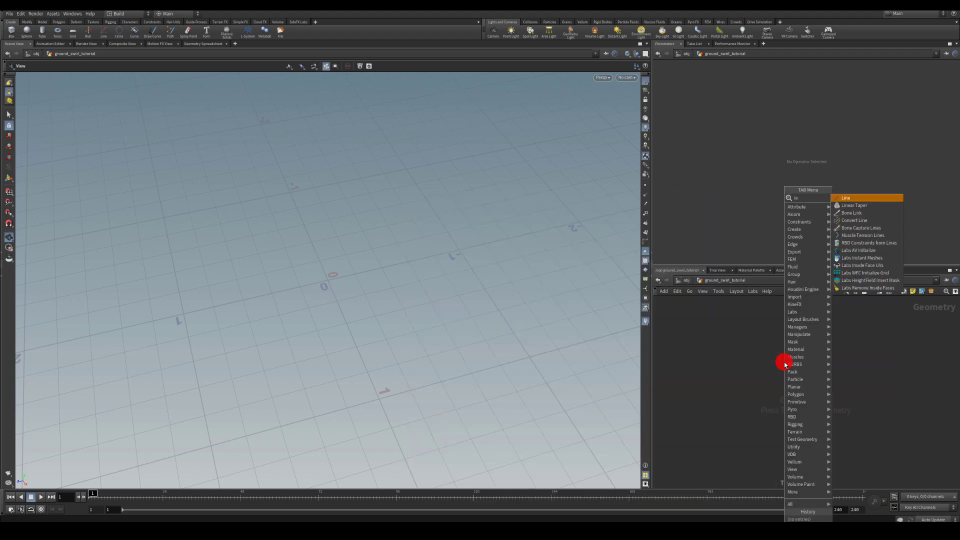
{"action": "key", "text": "Return"}
{"action": "left_click", "coordinate": [784, 362]}
{"action": "left_click_drag", "start_coordinate": [784, 362], "coordinate": [799, 358]}
{"action": "left_click", "coordinate": [771, 243]}
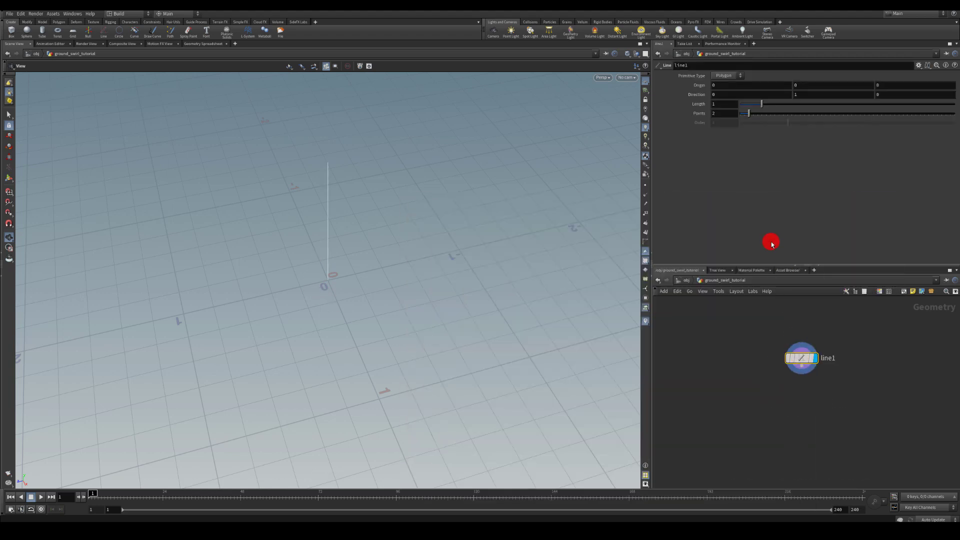
- Set the line's X origin to -1 and its direction to 1, 0, 0
{"action": "left_click", "coordinate": [709, 86]}
{"action": "key", "text": "Return"}
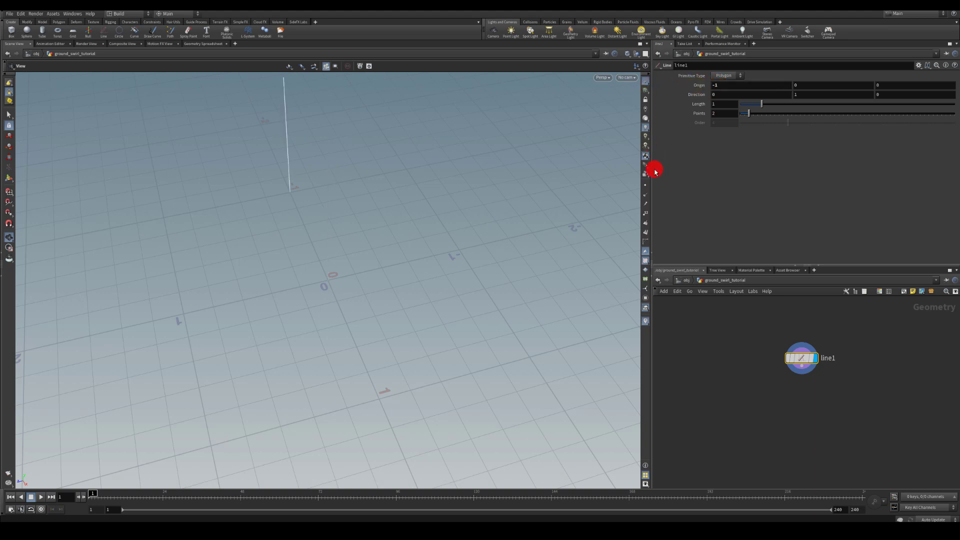
{"action": "left_click_drag", "start_coordinate": [353, 245], "coordinate": [327, 207]}
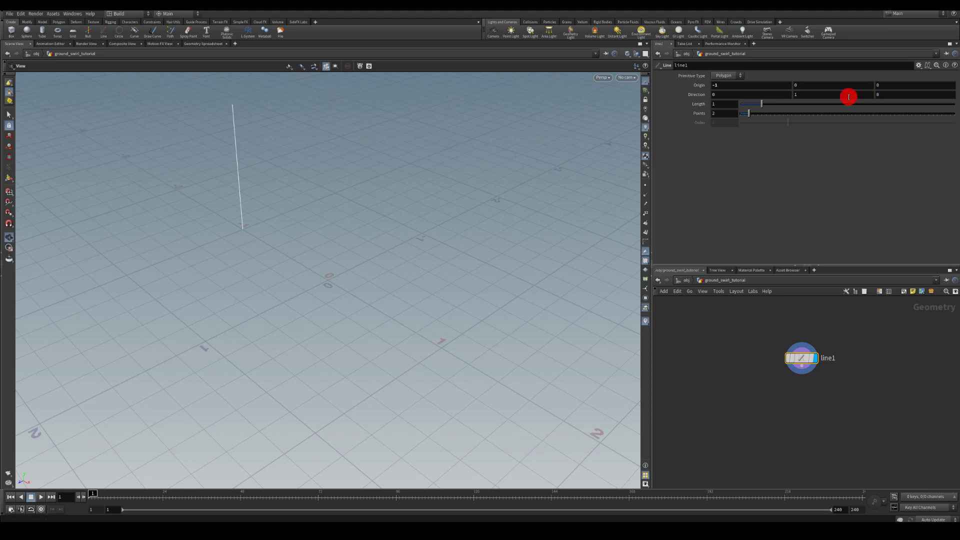
{"action": "left_click_drag", "start_coordinate": [822, 92], "coordinate": [703, 94]}
{"action": "type", "text": "01"}
{"action": "key", "text": "Return"}
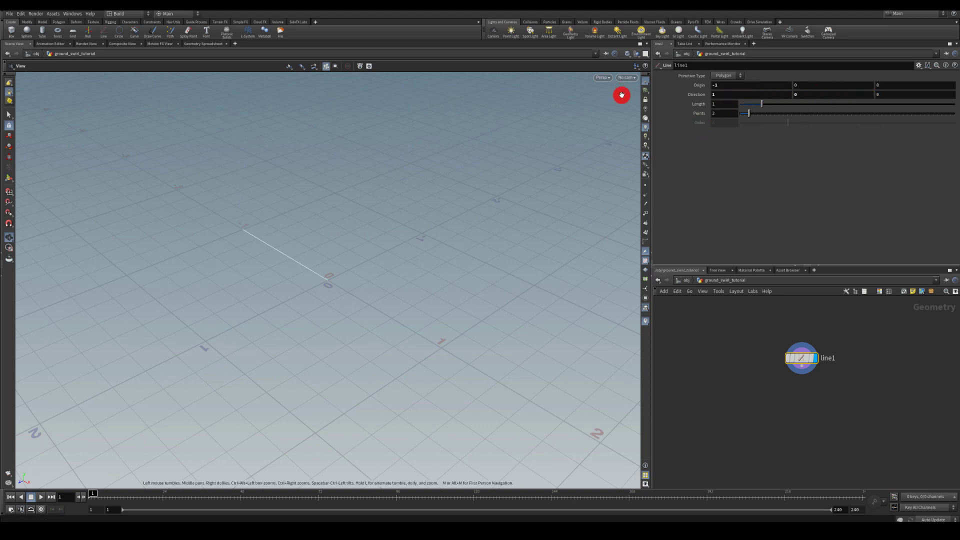
- Set the line's length to 2 and its number of points to 20
{"action": "left_click_drag", "start_coordinate": [435, 159], "coordinate": [425, 206]}
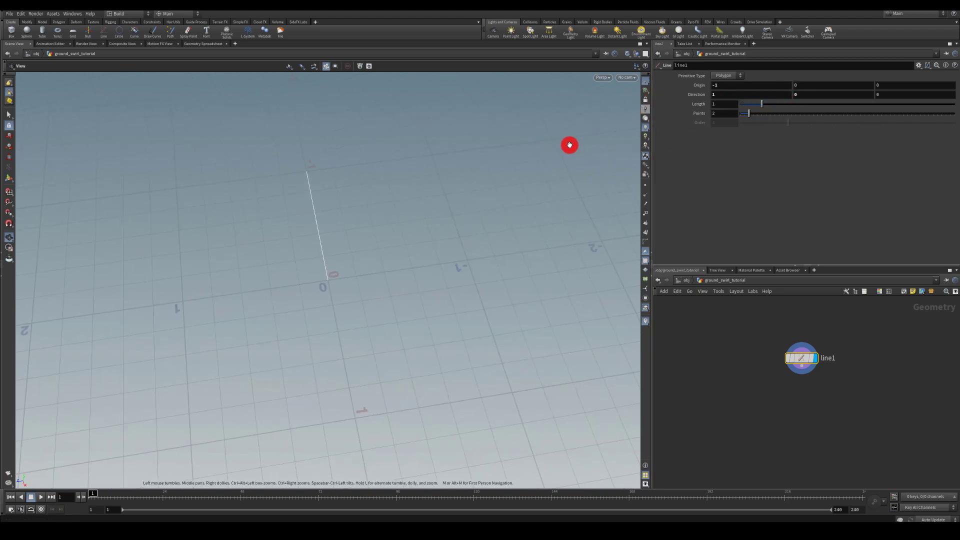
{"action": "key", "text": "Return"}
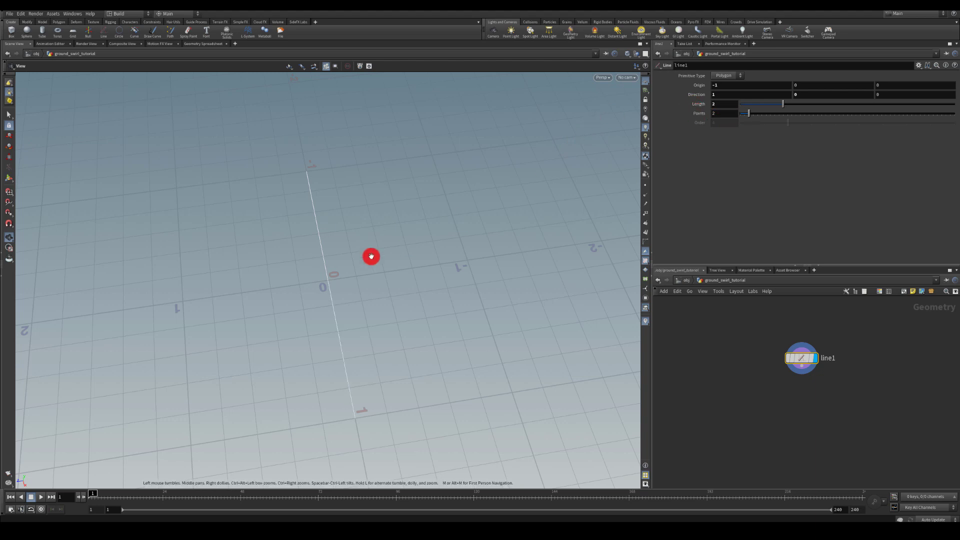
{"action": "left_click_drag", "start_coordinate": [285, 274], "coordinate": [241, 231]}
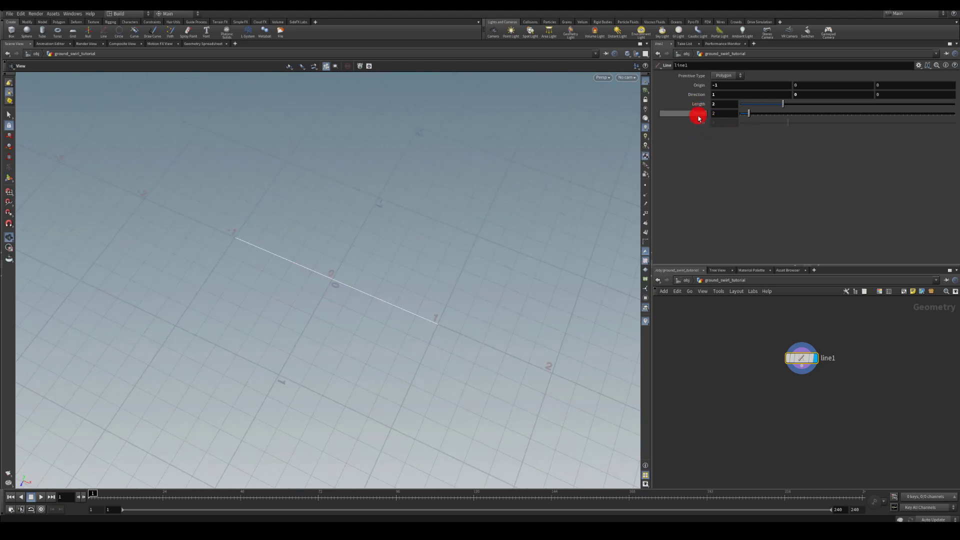
{"action": "left_click_drag", "start_coordinate": [757, 114], "coordinate": [665, 111]}
{"action": "type", "text": "20"}
{"action": "key", "text": "Return"}
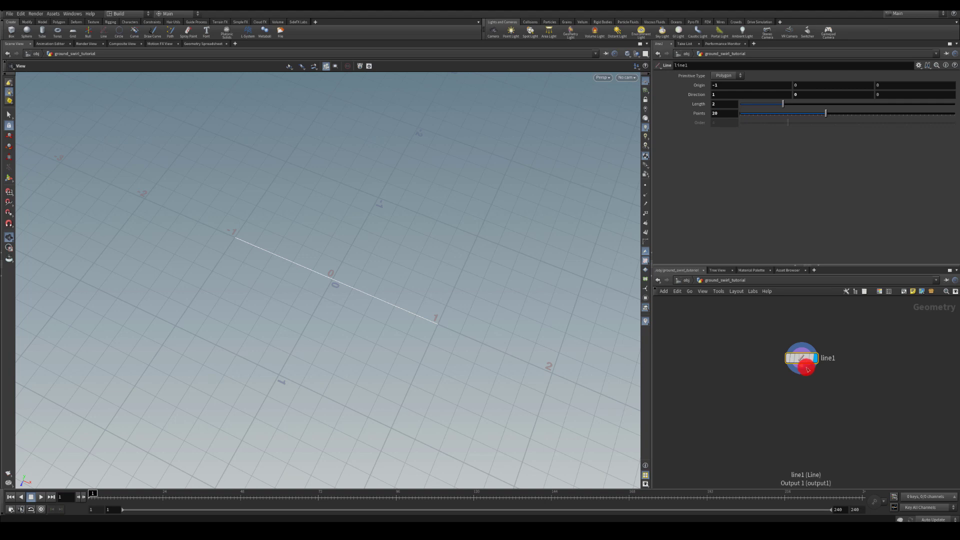
- Move the line node higher in the network and add a Sweep node fed by its output
{"action": "left_click_drag", "start_coordinate": [802, 360], "coordinate": [793, 315]}
{"action": "left_click", "coordinate": [791, 321]}
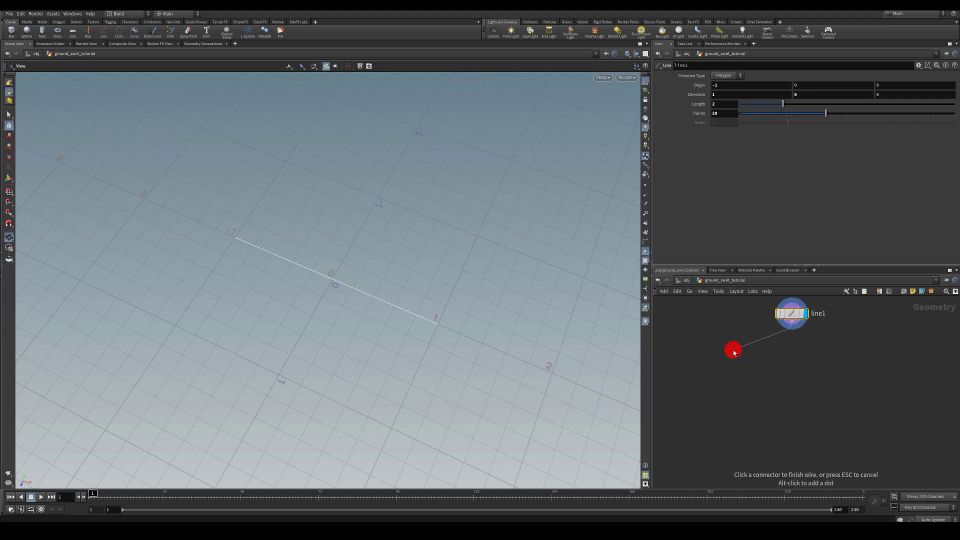
{"action": "key", "text": "Escape"}
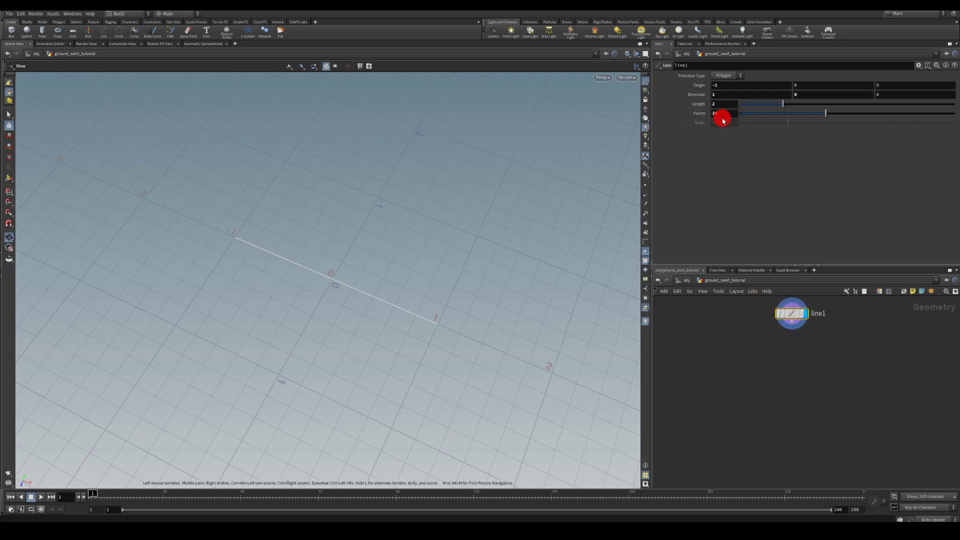
{"action": "left_click", "coordinate": [792, 322]}
{"action": "key", "text": "Tab"}
{"action": "type", "text": "swe"}
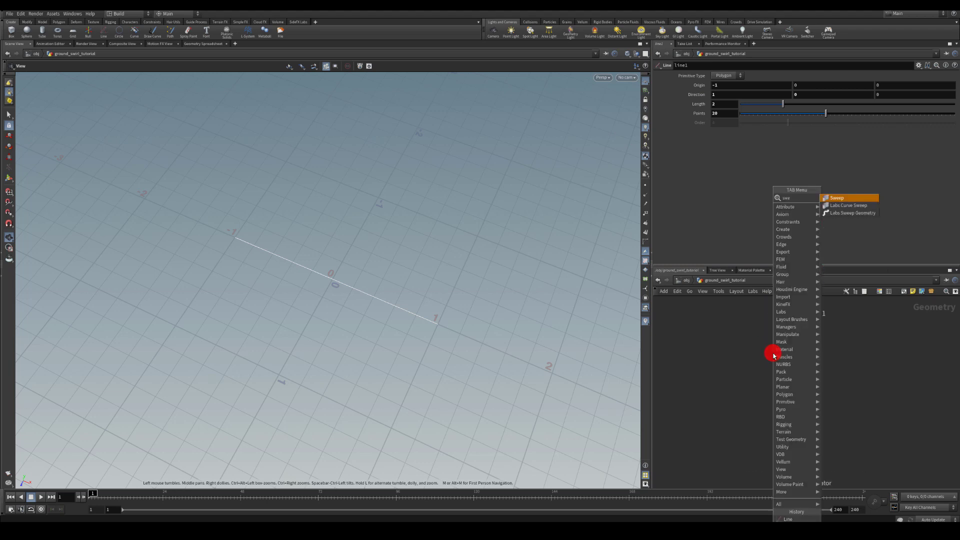
{"action": "key", "text": "Return"}
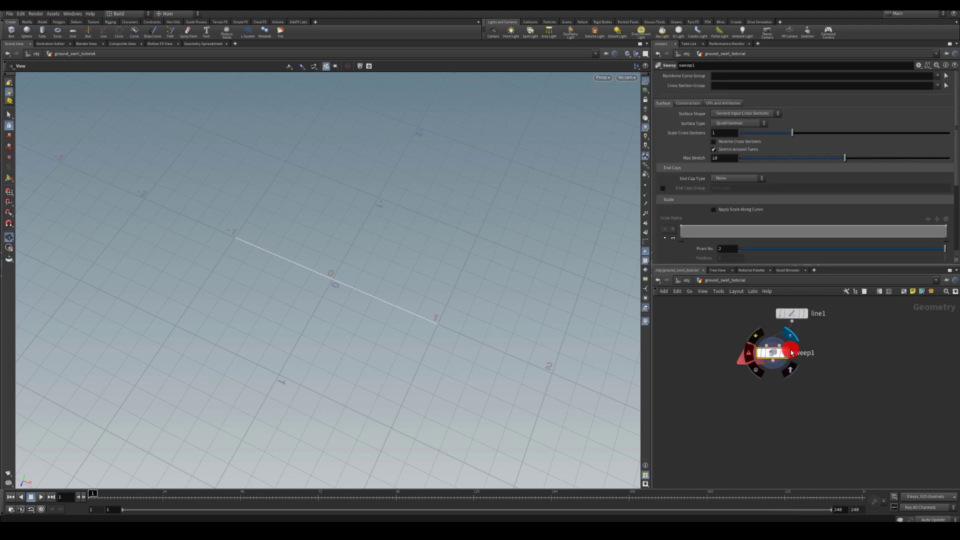
- Set the sweep's surface shape to Ribbon with 4 columns
{"action": "left_click", "coordinate": [723, 143]}
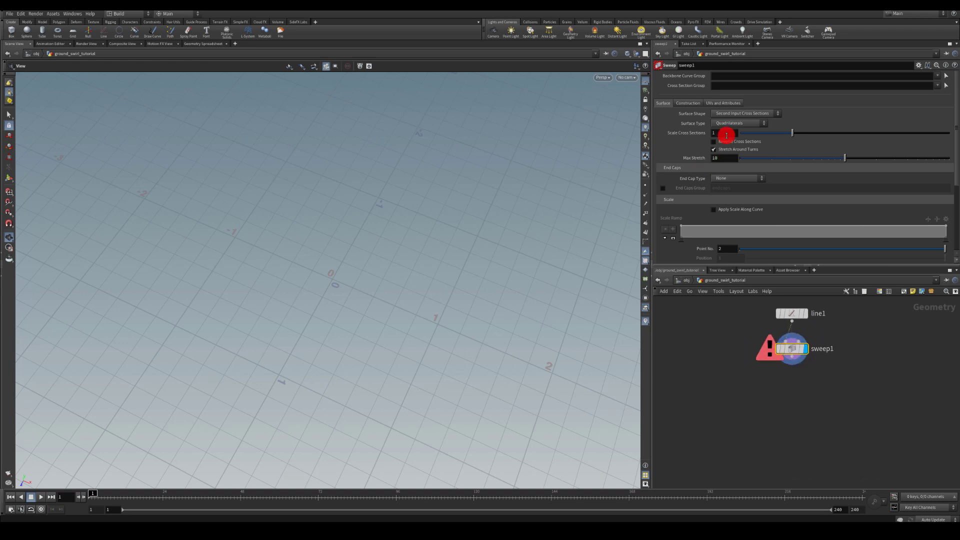
{"action": "left_click", "coordinate": [723, 114]}
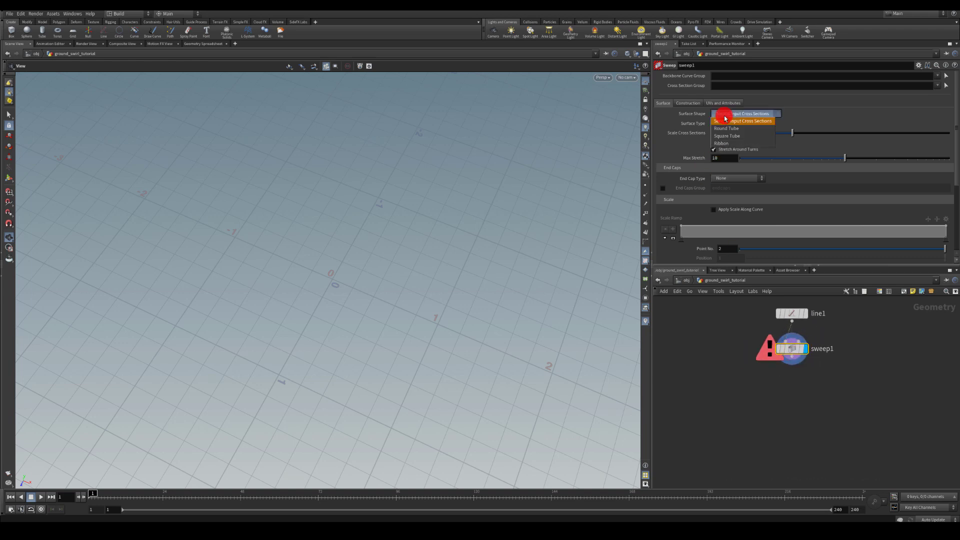
{"action": "left_click", "coordinate": [722, 143]}
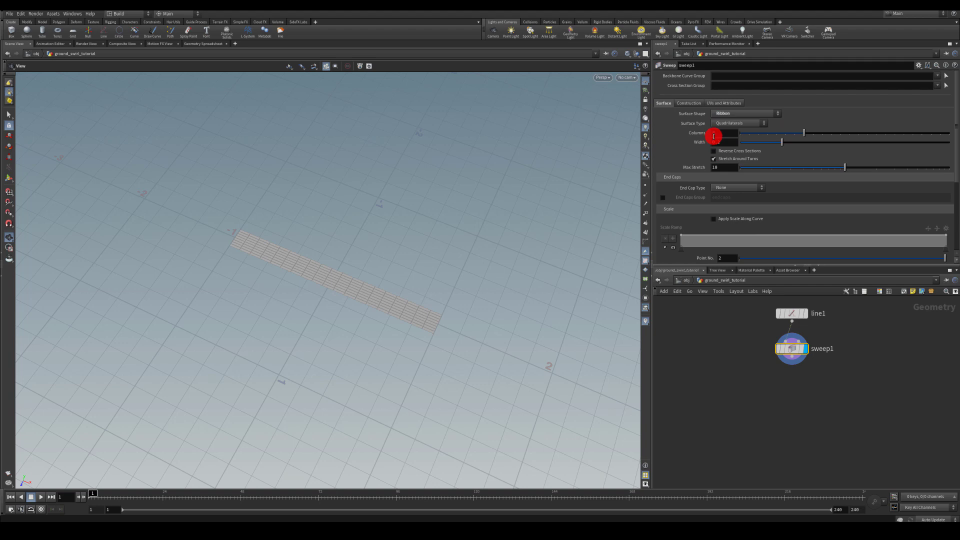
{"action": "left_click_drag", "start_coordinate": [756, 133], "coordinate": [771, 136]}
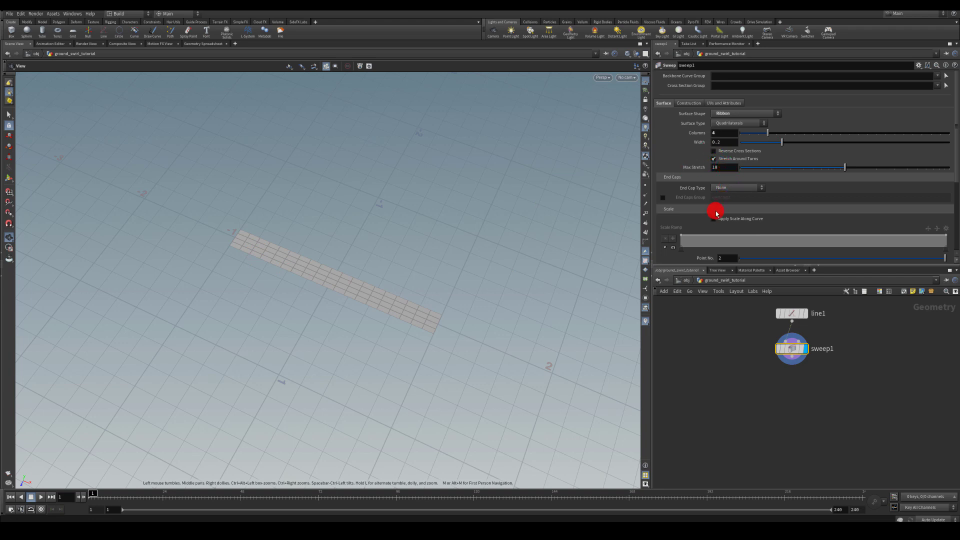
{"action": "scroll", "coordinate": [711, 230], "scroll_direction": "down", "scroll_amount": 5}
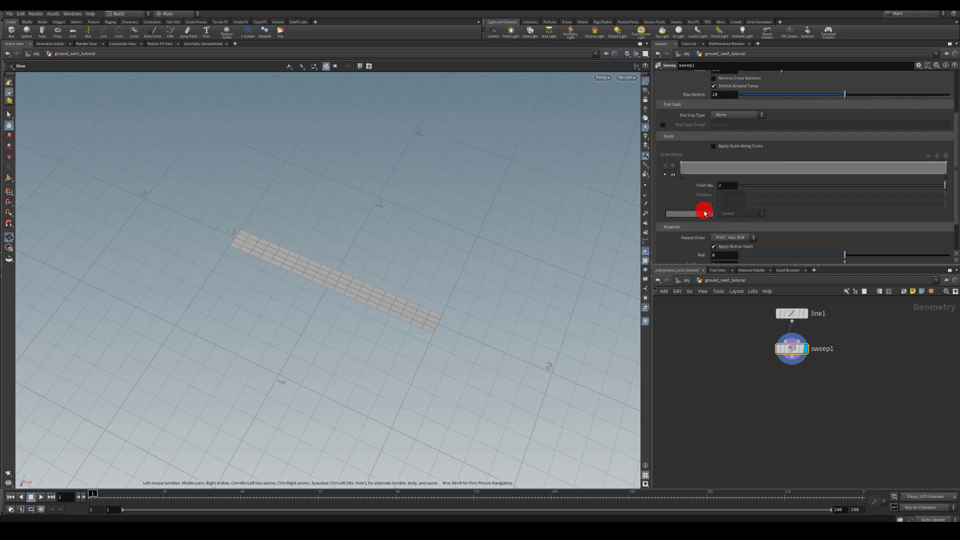
- Try rolling the sweep's ribbon about 20 degrees, followed by about 15 degrees, checking the tilt from different angles
{"action": "scroll", "coordinate": [624, 215], "scroll_direction": "up", "scroll_amount": 1}
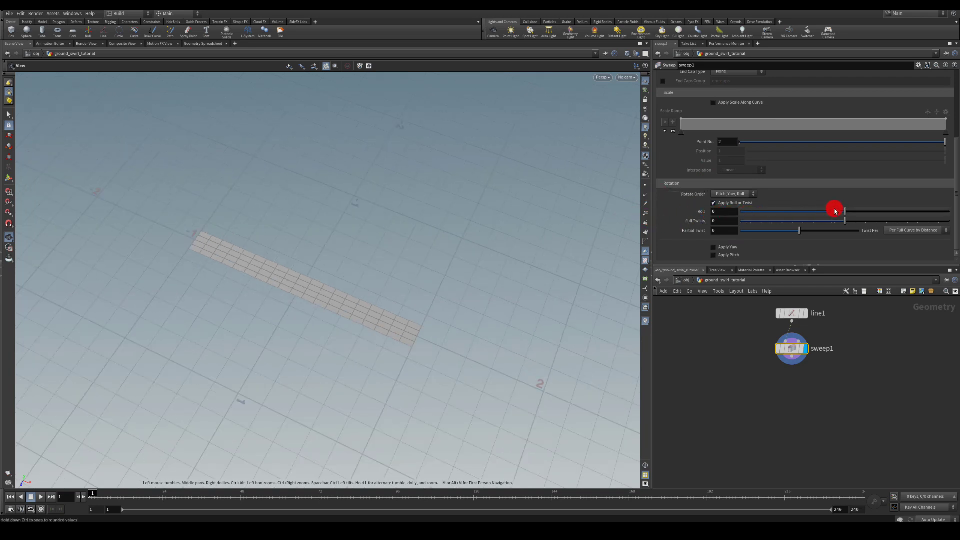
{"action": "mouse_move", "coordinate": [845, 210]}
{"action": "left_mouse_down"}
{"action": "mouse_move", "coordinate": [872, 215]}
{"action": "mouse_move", "coordinate": [860, 214]}
{"action": "left_mouse_up"}
{"action": "left_click_drag", "start_coordinate": [420, 317], "coordinate": [330, 279]}
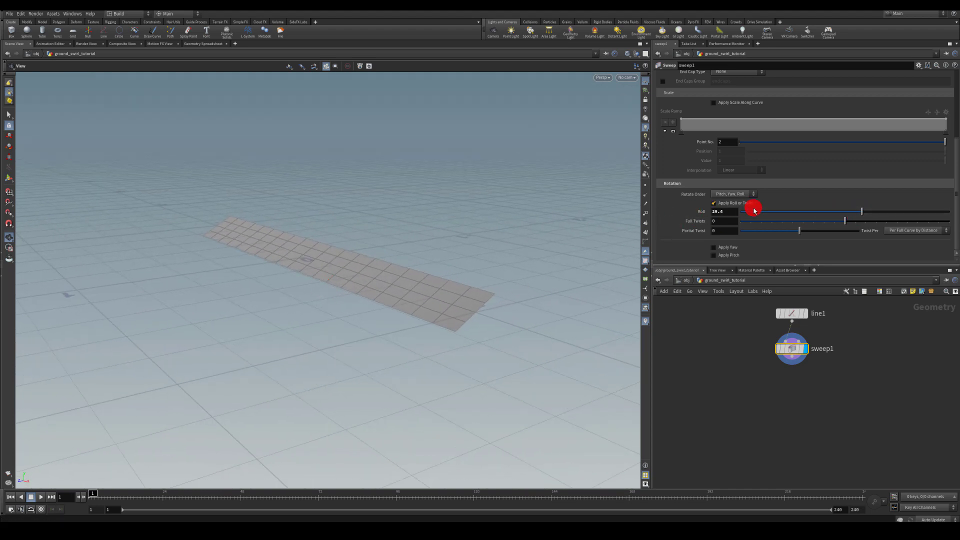
{"action": "mouse_move", "coordinate": [867, 215]}
{"action": "left_mouse_down"}
{"action": "mouse_move", "coordinate": [842, 215]}
{"action": "mouse_move", "coordinate": [854, 212]}
{"action": "left_mouse_up"}
{"action": "left_click_drag", "start_coordinate": [377, 246], "coordinate": [343, 293]}
{"action": "left_click_drag", "start_coordinate": [368, 247], "coordinate": [338, 253]}
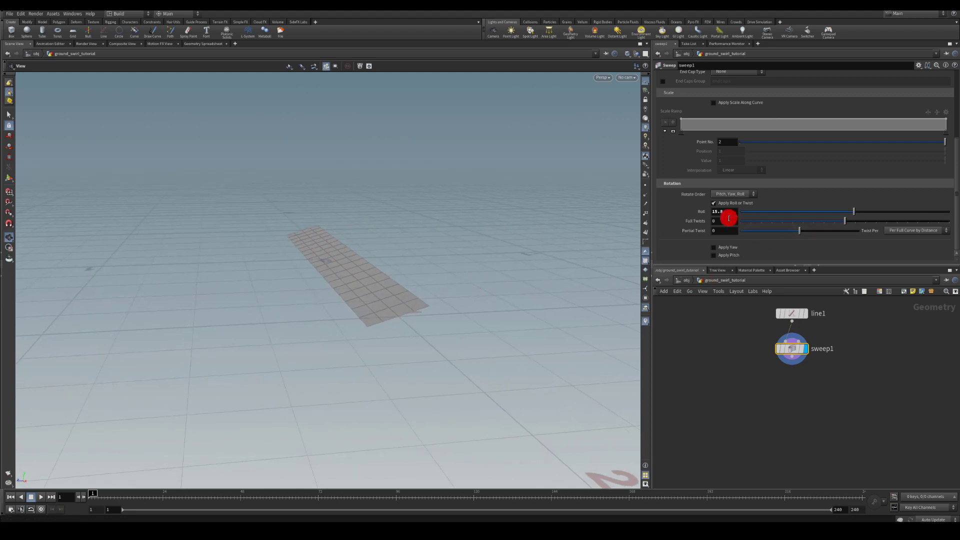
- Reset the sweep's roll to 0
{"action": "left_click_drag", "start_coordinate": [725, 211], "coordinate": [686, 209]}
{"action": "type", "text": "0"}
{"action": "key", "text": "Return"}
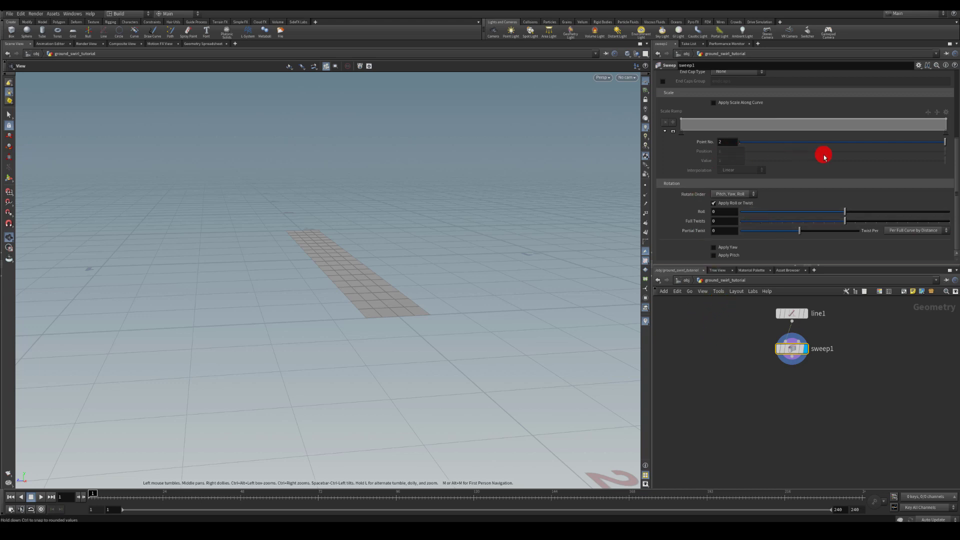
- Enable scaling along the curve on the sweep and lower the scale ramp's first point to taper the ribbon's start
{"action": "scroll", "coordinate": [780, 215], "scroll_direction": "up", "scroll_amount": 3}
{"action": "scroll", "coordinate": [744, 210], "scroll_direction": "up", "scroll_amount": 1}
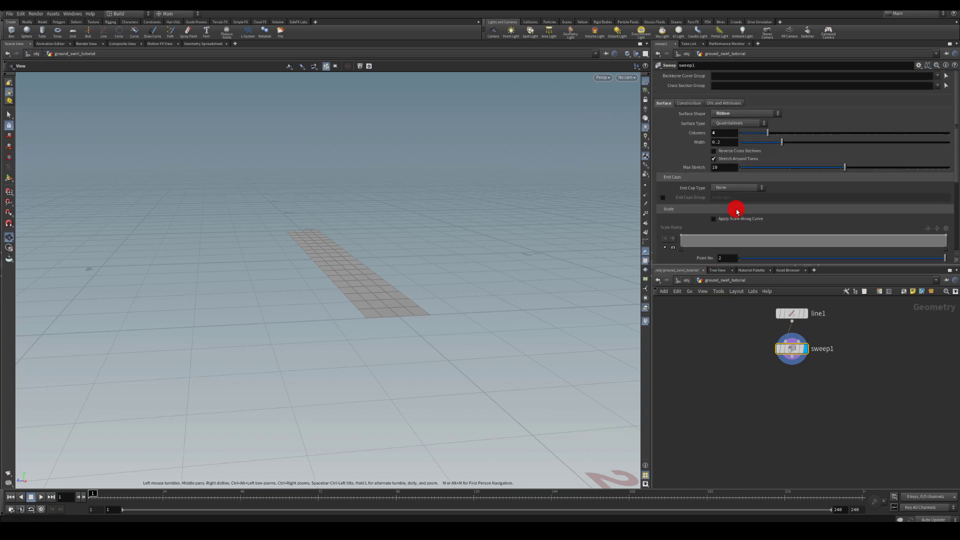
{"action": "left_click", "coordinate": [714, 218]}
{"action": "left_click_drag", "start_coordinate": [682, 237], "coordinate": [671, 244]}
{"action": "left_click_drag", "start_coordinate": [306, 208], "coordinate": [340, 277]}
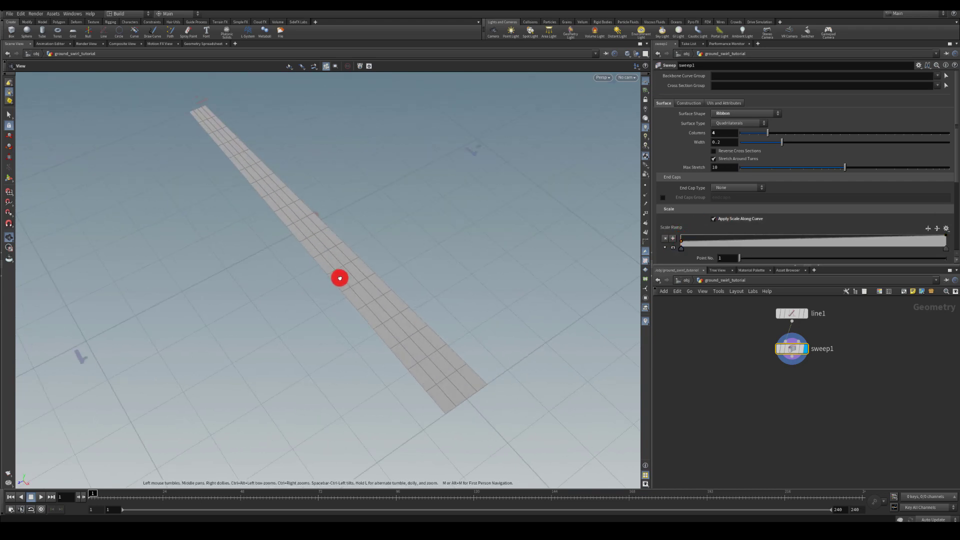
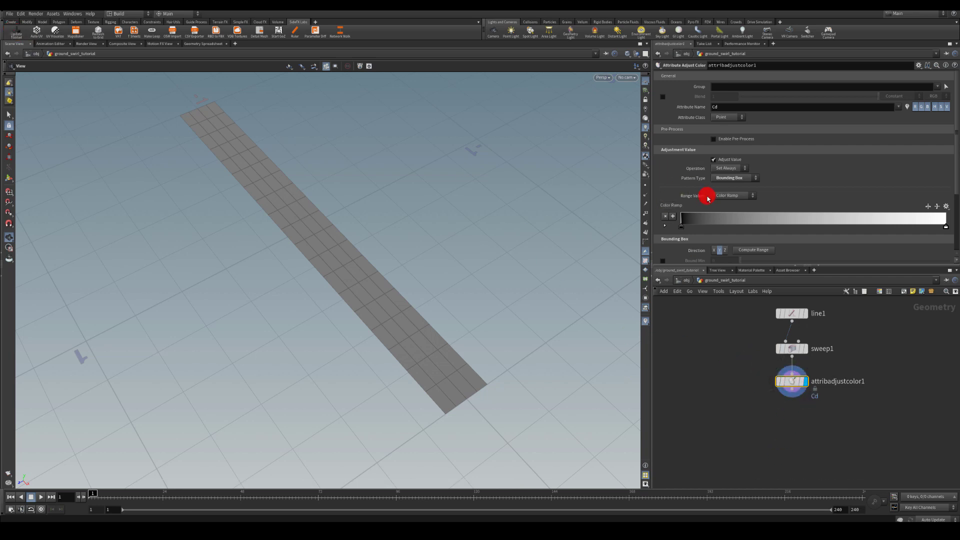
- Set the first color gradient's bounding box direction to Z after trying X and Y
{"action": "scroll", "coordinate": [705, 190], "scroll_direction": "down", "scroll_amount": 5}
{"action": "left_click", "coordinate": [714, 164]}
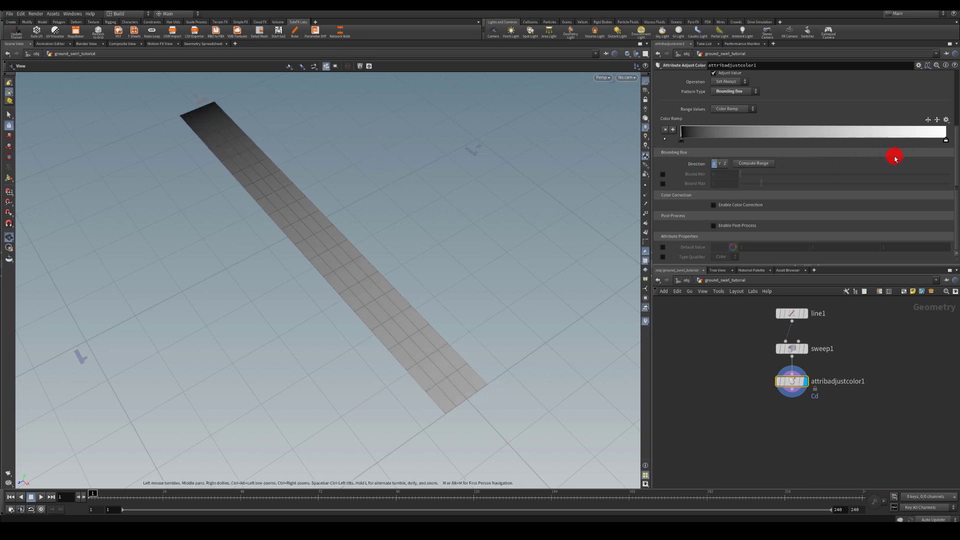
{"action": "mouse_move", "coordinate": [944, 144]}
{"action": "left_mouse_down"}
{"action": "mouse_move", "coordinate": [798, 137]}
{"action": "mouse_move", "coordinate": [945, 140]}
{"action": "left_mouse_up"}
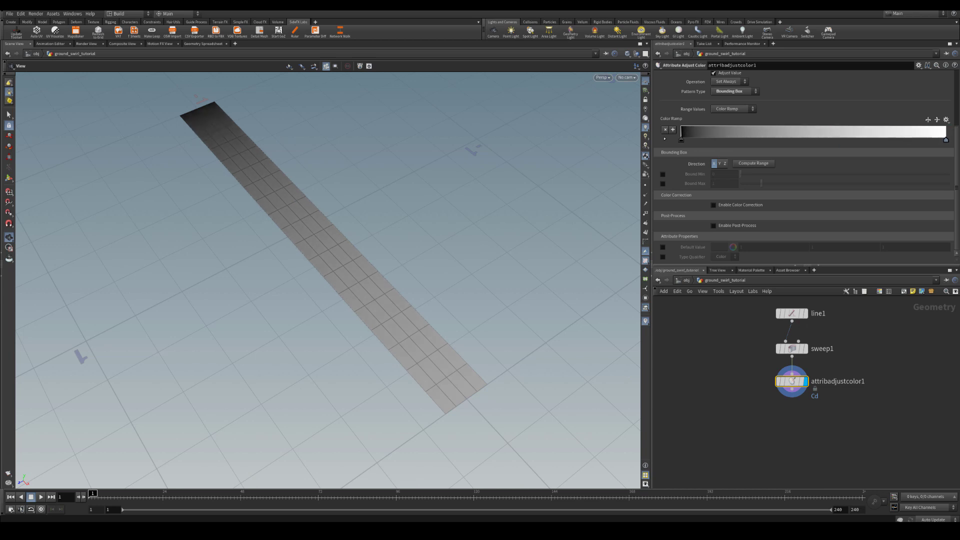
{"action": "left_click", "coordinate": [718, 164]}
{"action": "left_click", "coordinate": [725, 164]}
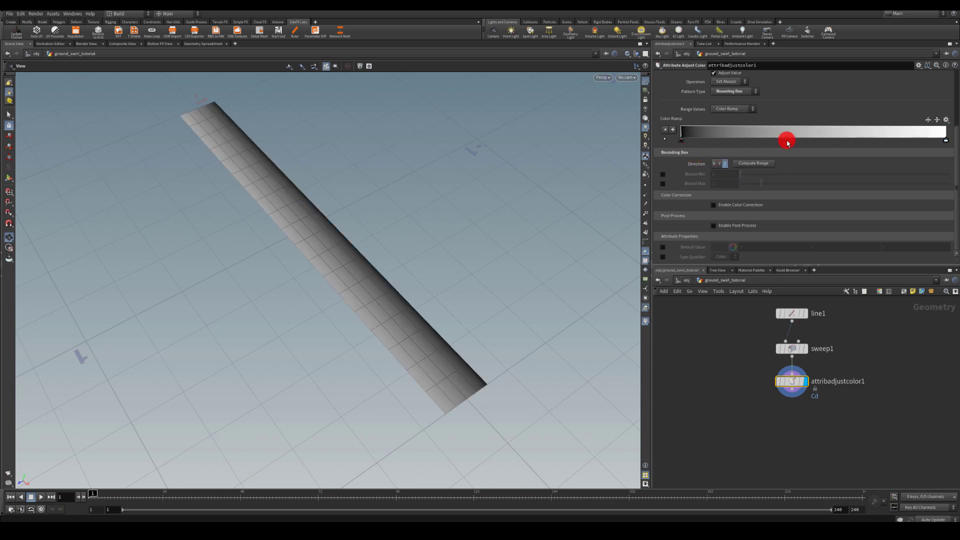
- Move the white point of the first gradient's color ramp to position 0.5
{"action": "left_click_drag", "start_coordinate": [942, 145], "coordinate": [803, 141]}
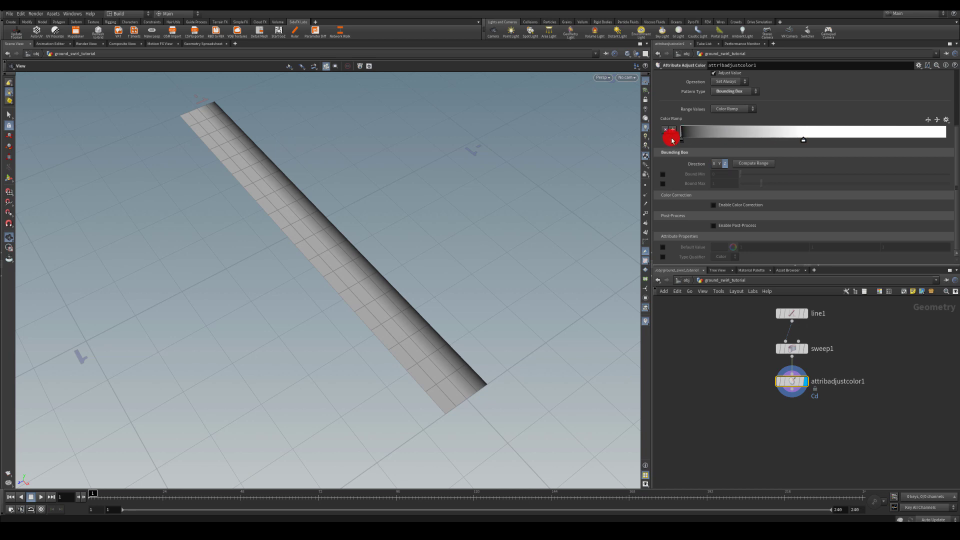
{"action": "left_click", "coordinate": [672, 140]}
{"action": "type", "text": ".5"}
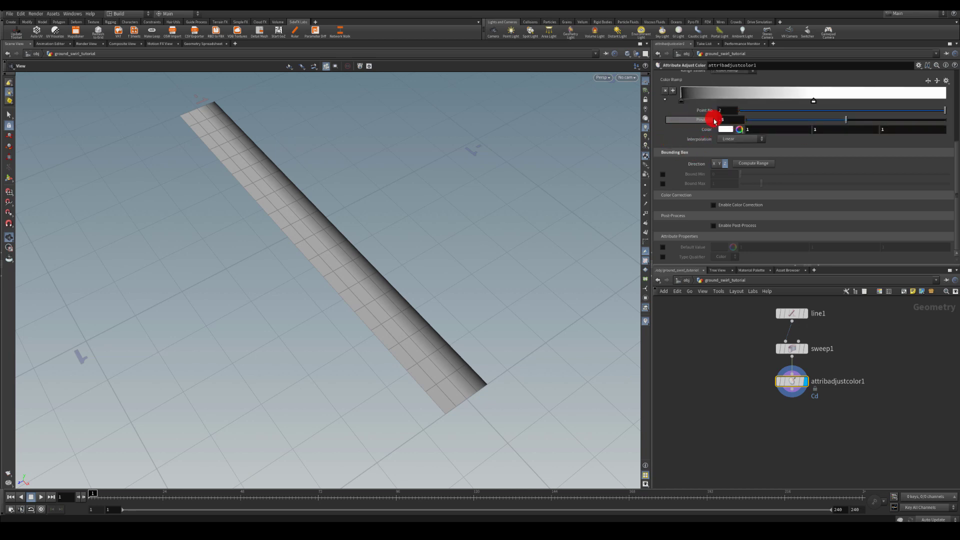
{"action": "key", "text": "Return"}
- Add a ramp point at position 1 on the first gradient and set its color to black (0, 0, 0)
{"action": "left_click_drag", "start_coordinate": [914, 95], "coordinate": [950, 96]}
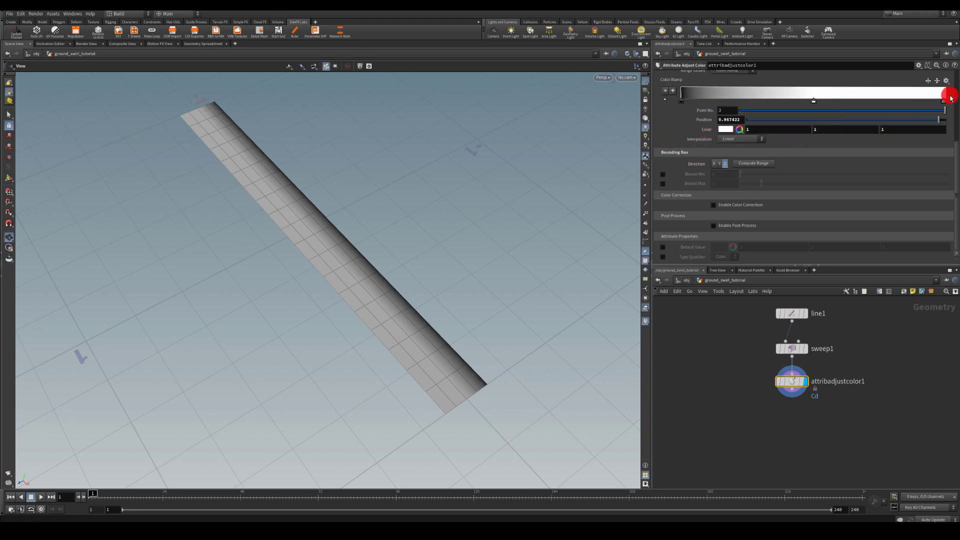
{"action": "left_click_drag", "start_coordinate": [766, 128], "coordinate": [703, 125]}
{"action": "type", "text": "0"}
{"action": "key", "text": "Tab"}
{"action": "type", "text": "0"}
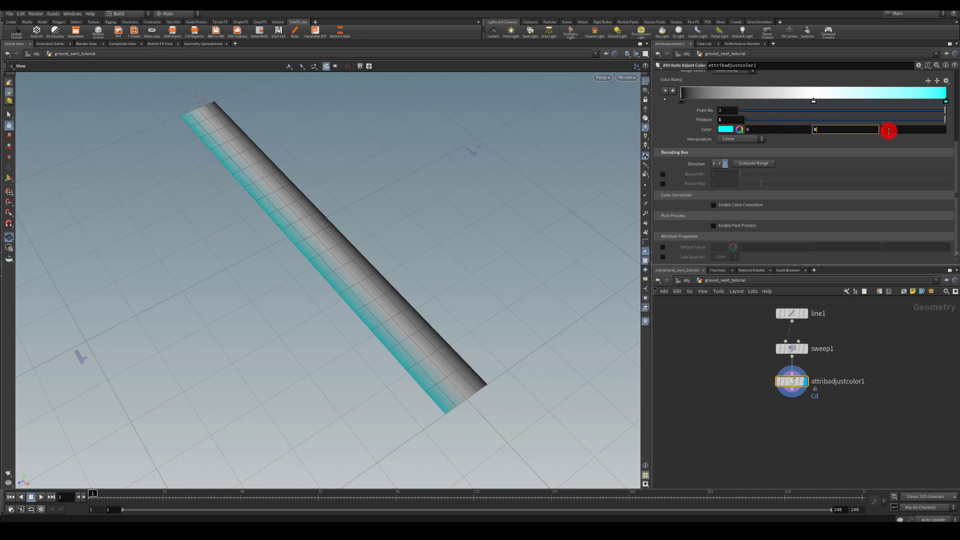
{"action": "key", "text": "Tab"}
{"action": "type", "text": "0"}
{"action": "key", "text": "Return"}
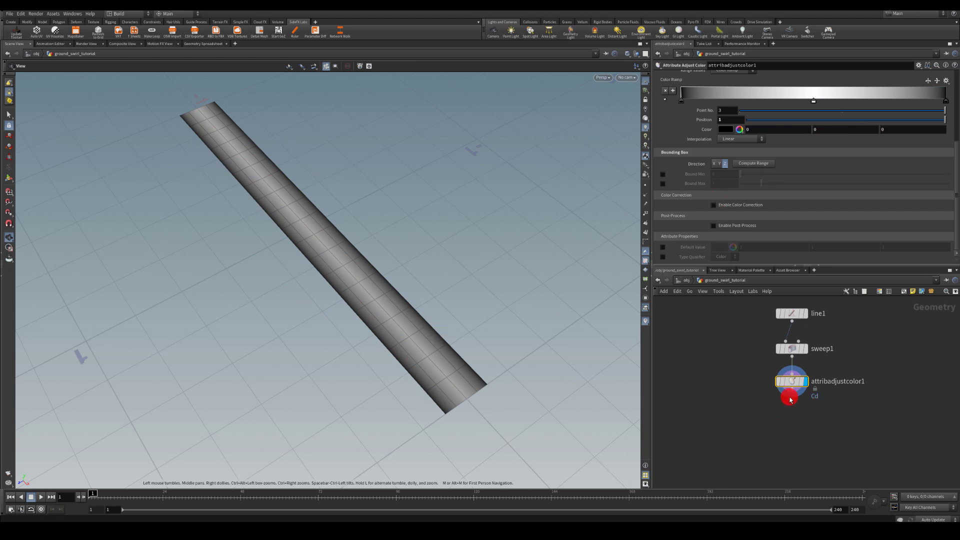
- Add a second Labs Color Gradient node after attribadjustcolor1 and set its bounding box direction to X
{"action": "left_click_drag", "start_coordinate": [790, 399], "coordinate": [658, 370]}
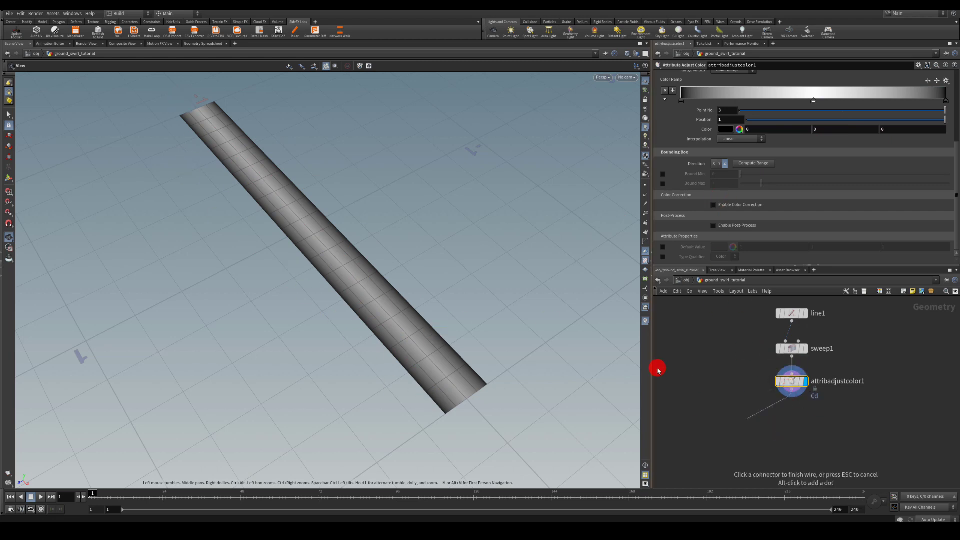
{"action": "key", "text": "Tab"}
{"action": "type", "text": "aac"}
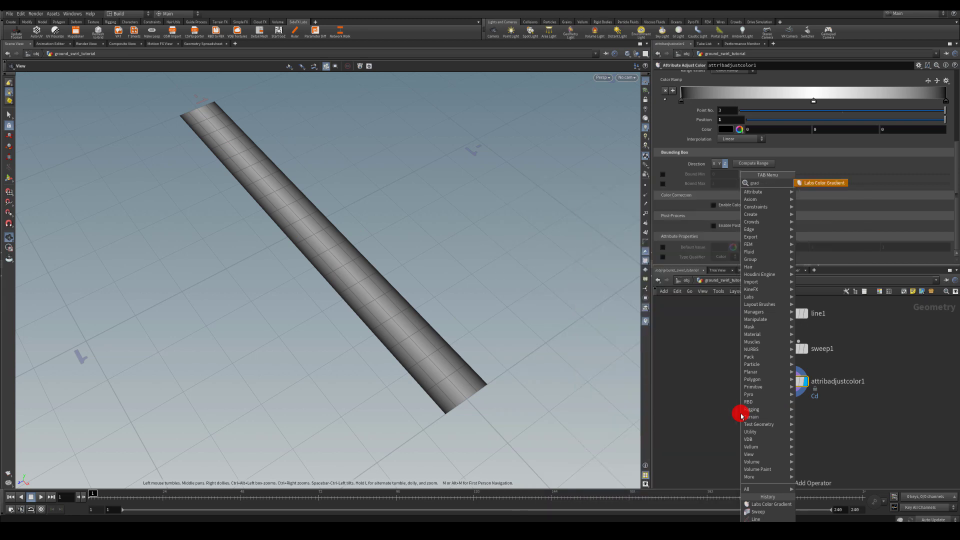
{"action": "key", "text": "Return"}
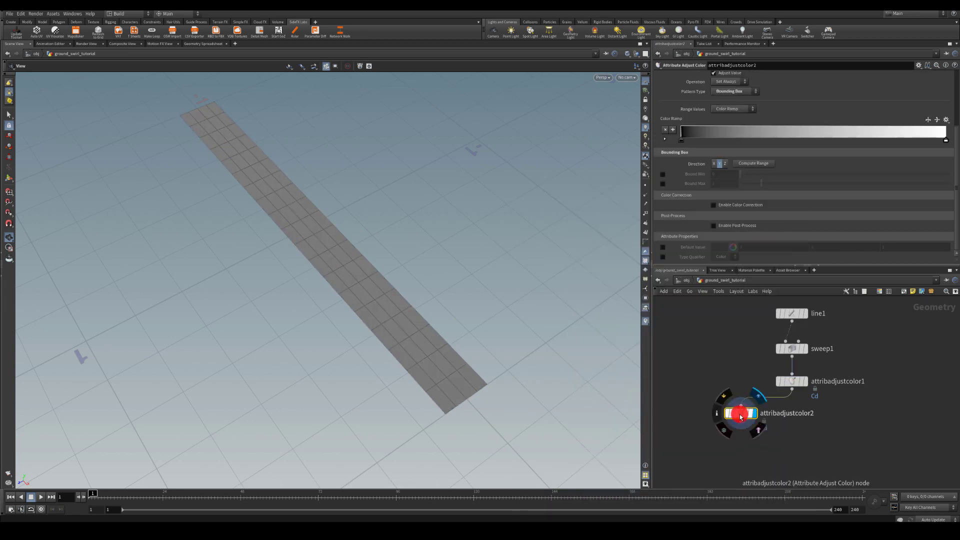
{"action": "left_click_drag", "start_coordinate": [742, 413], "coordinate": [792, 420]}
{"action": "left_click", "coordinate": [724, 164]}
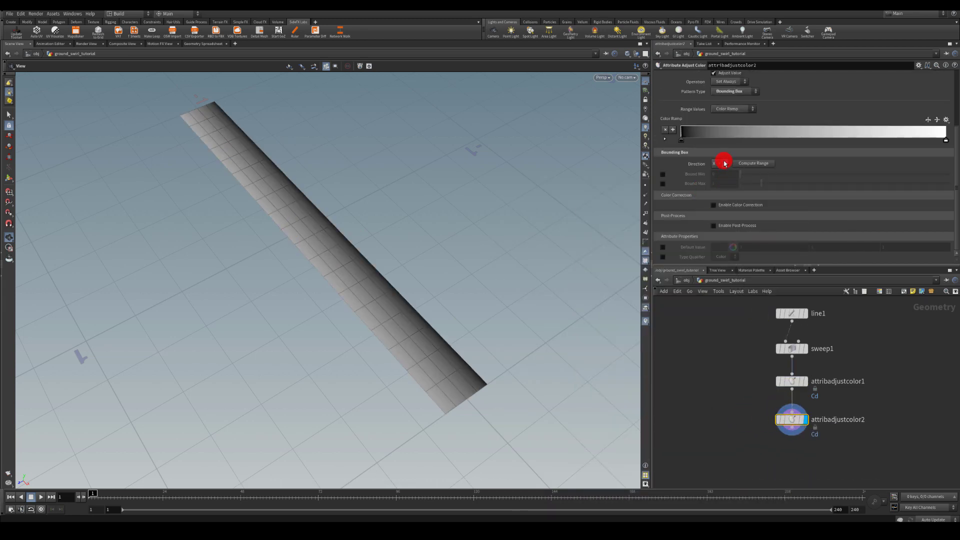
{"action": "left_click", "coordinate": [715, 164]}
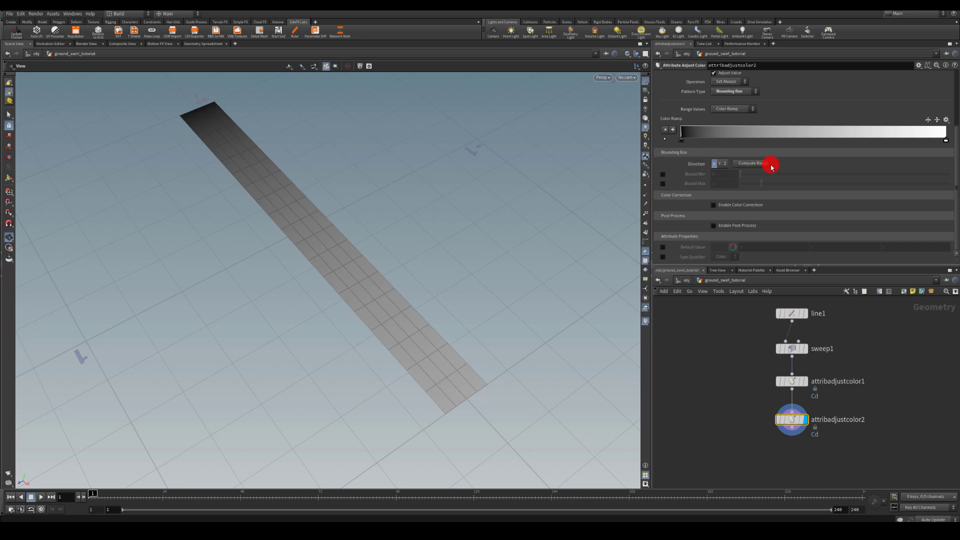
- Expand the second gradient's ramp controls and place its white point at position 0.5
{"action": "left_click", "coordinate": [664, 141]}
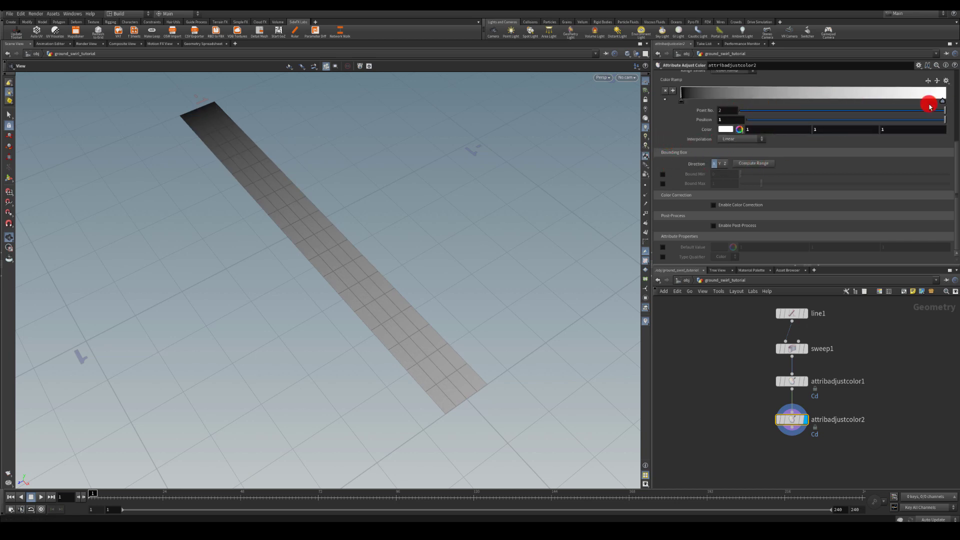
{"action": "left_click_drag", "start_coordinate": [929, 105], "coordinate": [783, 99]}
{"action": "left_click", "coordinate": [732, 120]}
{"action": "type", "text": ".5"}
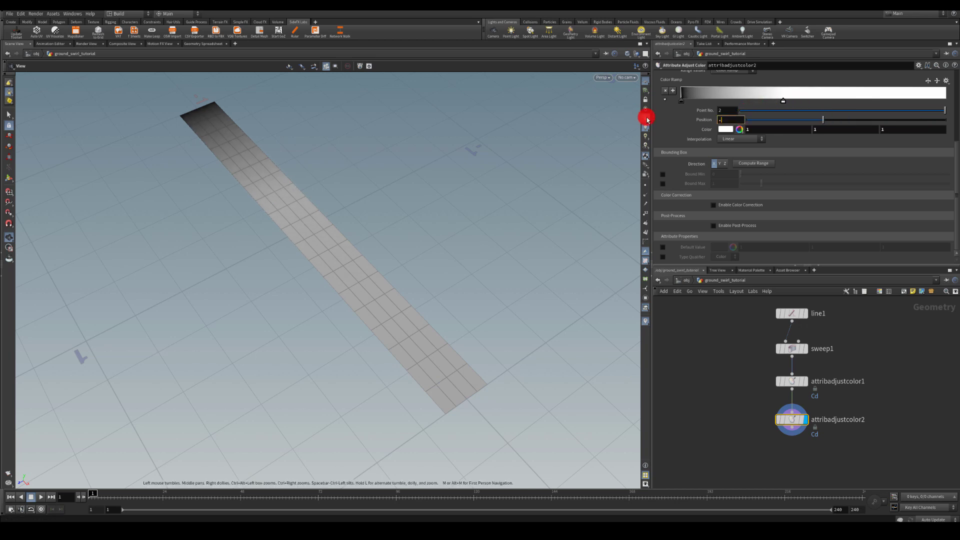
{"action": "key", "text": "Return"}
- Add a ramp point at position 1 on the second gradient and set its color to black (0, 0, 0)
{"action": "left_click", "coordinate": [945, 95]}
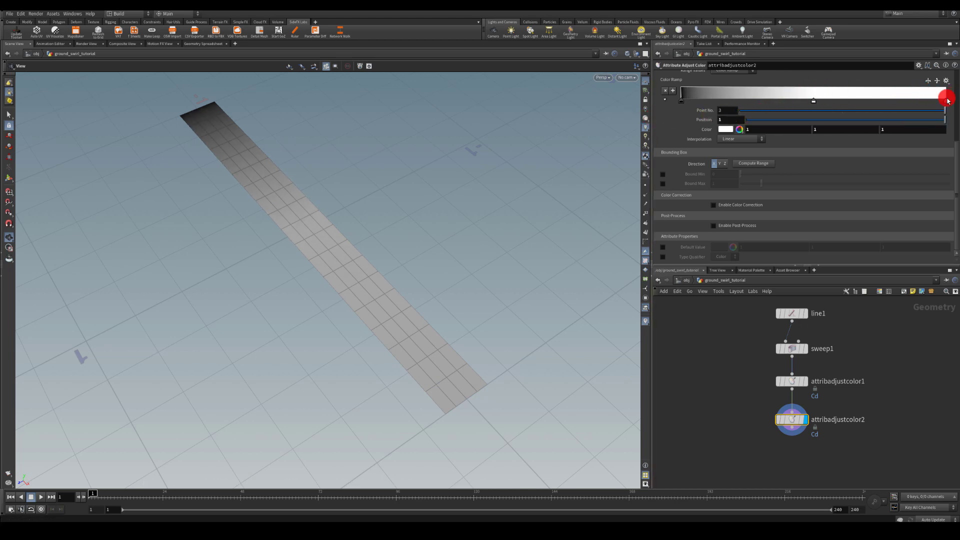
{"action": "left_click", "coordinate": [810, 129]}
{"action": "type", "text": "00"}
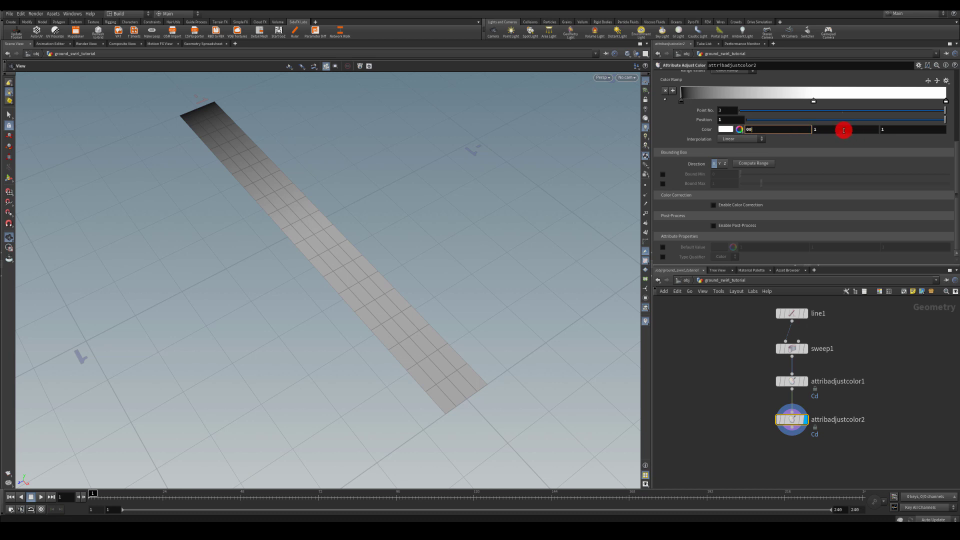
{"action": "left_click_drag", "start_coordinate": [843, 131], "coordinate": [789, 131]}
{"action": "type", "text": "0"}
{"action": "left_click_drag", "start_coordinate": [905, 131], "coordinate": [850, 129]}
{"action": "type", "text": "0"}
{"action": "key", "text": "Return"}
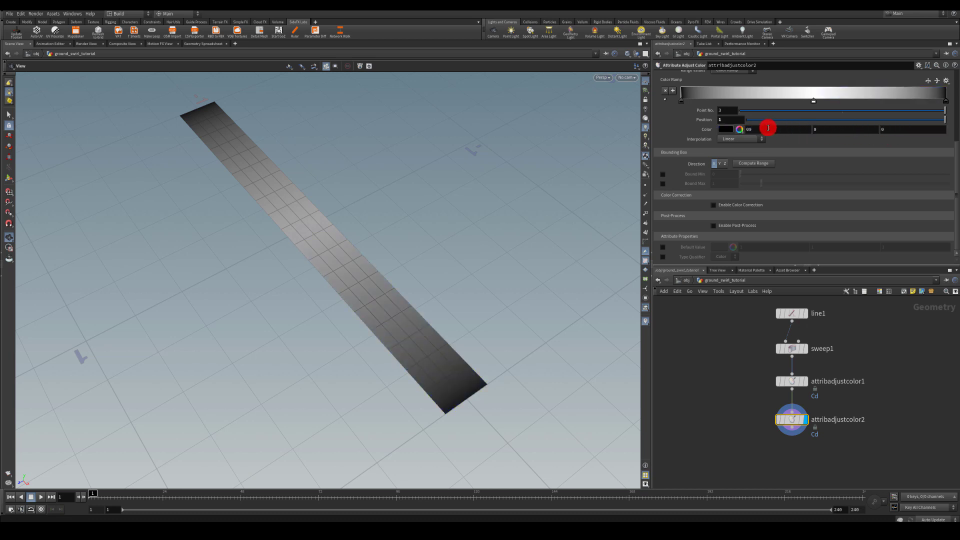
{"action": "left_click", "coordinate": [768, 128]}
{"action": "type", "text": "0"}
{"action": "key", "text": "Return"}
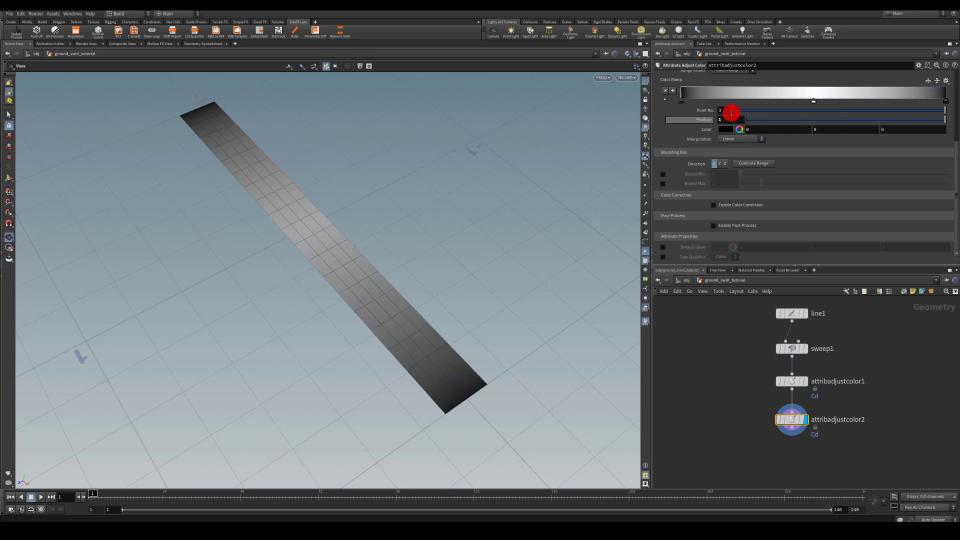
- Try the second gradient's white ramp point at position 0.2 and settle on 0.15
{"action": "mouse_move", "coordinate": [814, 100]}
{"action": "left_mouse_down"}
{"action": "mouse_move", "coordinate": [795, 100]}
{"action": "mouse_move", "coordinate": [825, 100]}
{"action": "mouse_move", "coordinate": [705, 102]}
{"action": "mouse_move", "coordinate": [711, 122]}
{"action": "left_mouse_up"}
{"action": "type", "text": "0.2"}
{"action": "key", "text": "Return"}
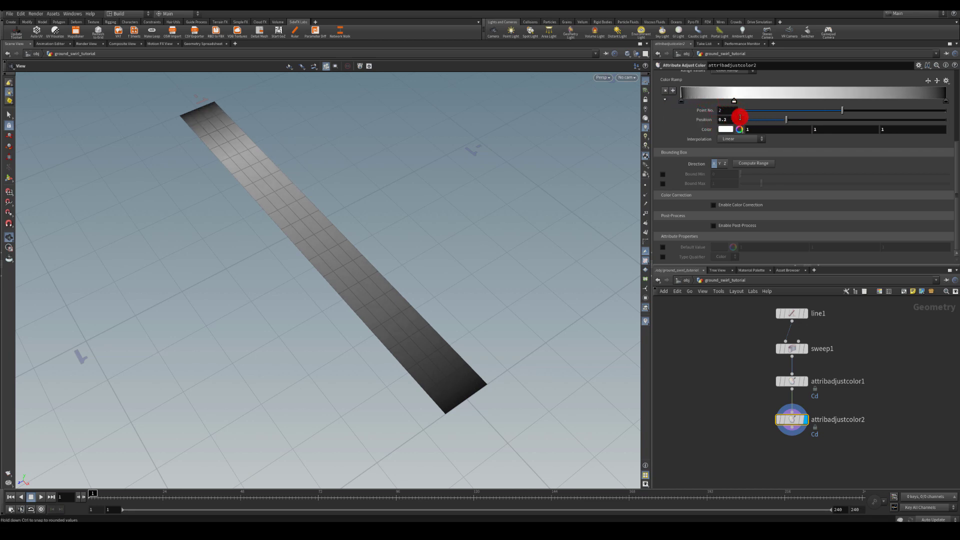
{"action": "type", "text": ".15"}
{"action": "key", "text": "Return"}
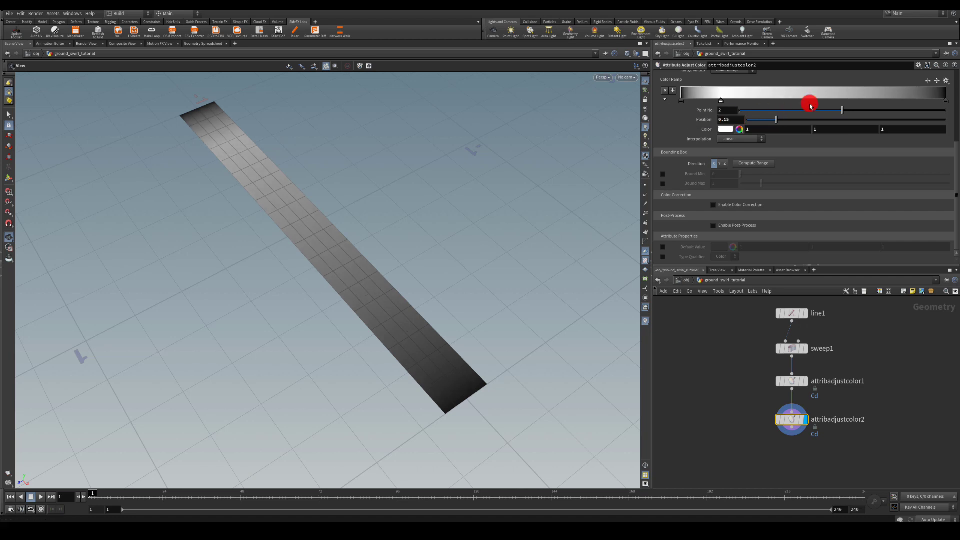
- Add a ramp point at about 0.62 on the second gradient and set its color to white (1, 1, 1)
{"action": "left_click", "coordinate": [844, 95]}
{"action": "left_click_drag", "start_coordinate": [774, 129], "coordinate": [743, 130]}
{"action": "type", "text": "1"}
{"action": "key", "text": "Return"}
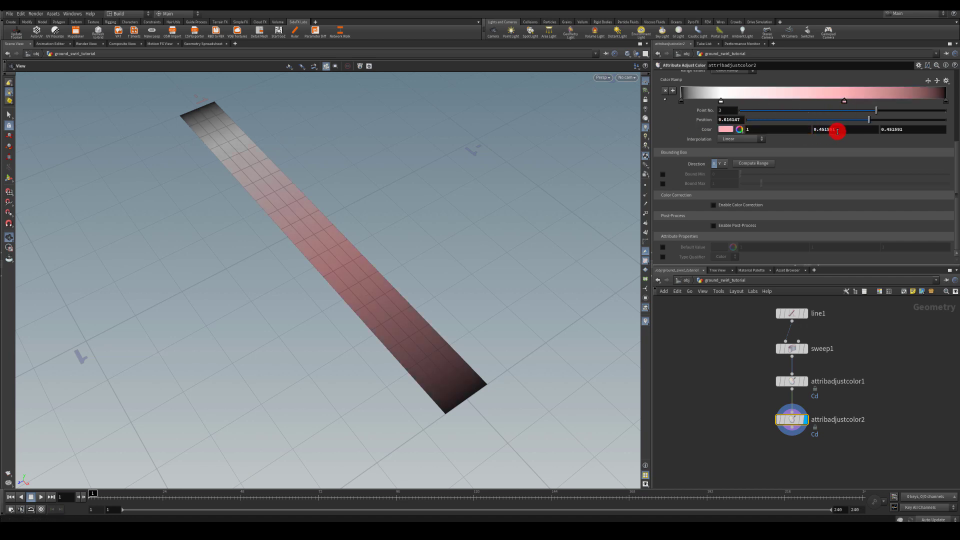
{"action": "left_click_drag", "start_coordinate": [839, 131], "coordinate": [778, 129]}
{"action": "type", "text": "1"}
{"action": "key", "text": "Return"}
{"action": "left_click_drag", "start_coordinate": [906, 131], "coordinate": [822, 127]}
{"action": "type", "text": "1"}
{"action": "key", "text": "Return"}
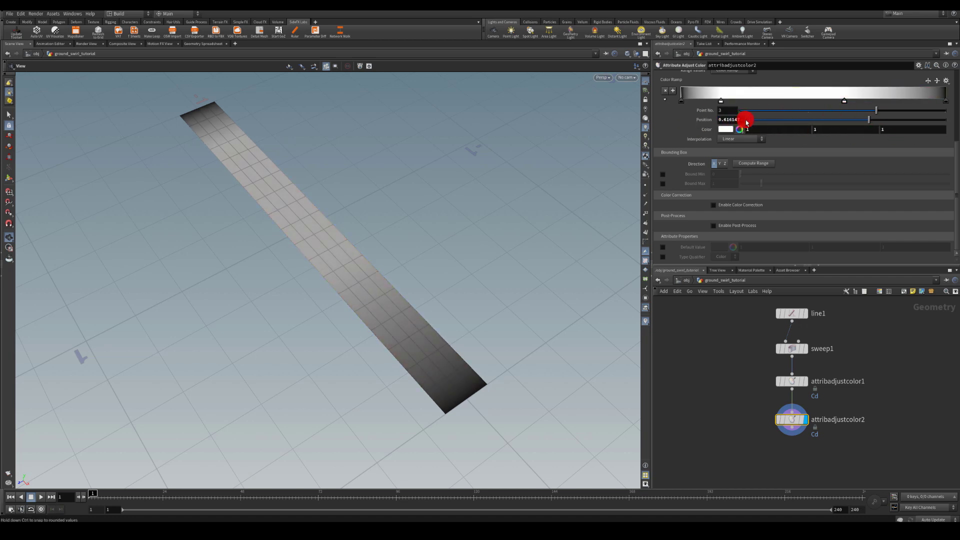
- Set the second gradient's newly added white ramp point to position 0.85
{"action": "left_click_drag", "start_coordinate": [744, 120], "coordinate": [674, 121]}
{"action": "type", "text": ".85"}
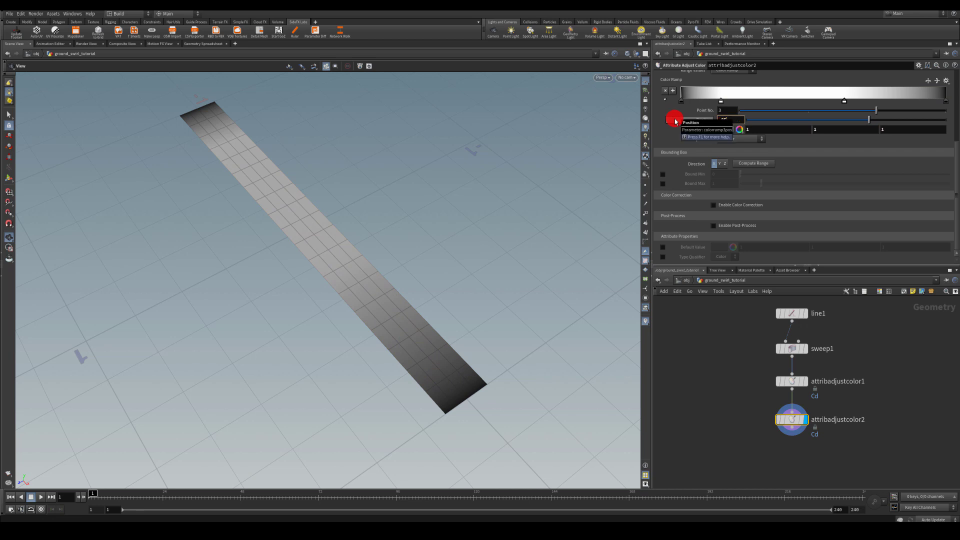
{"action": "key", "text": "Return"}
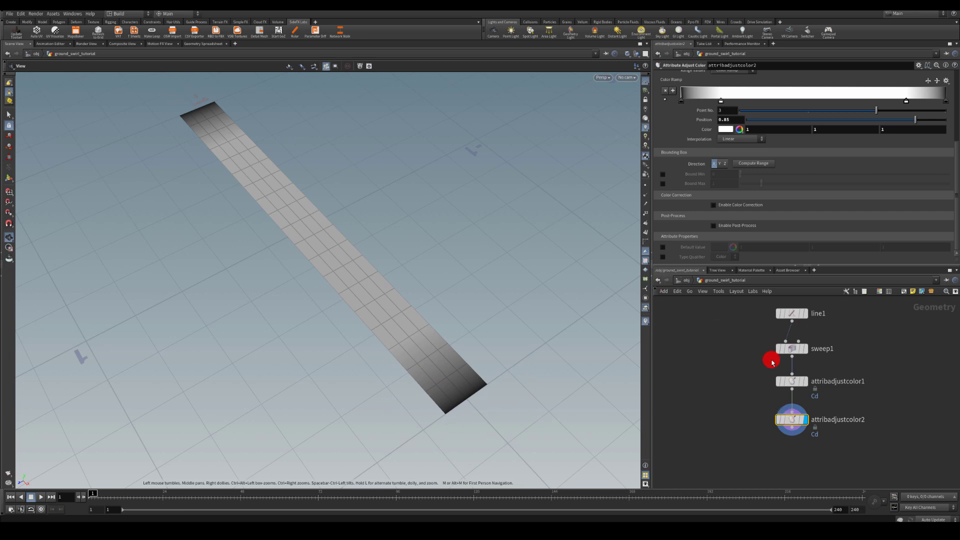
- Set the second gradient's operation to Multiply and bypass the attribadjustcolor2 node
{"action": "scroll", "coordinate": [699, 135], "scroll_direction": "up", "scroll_amount": 5}
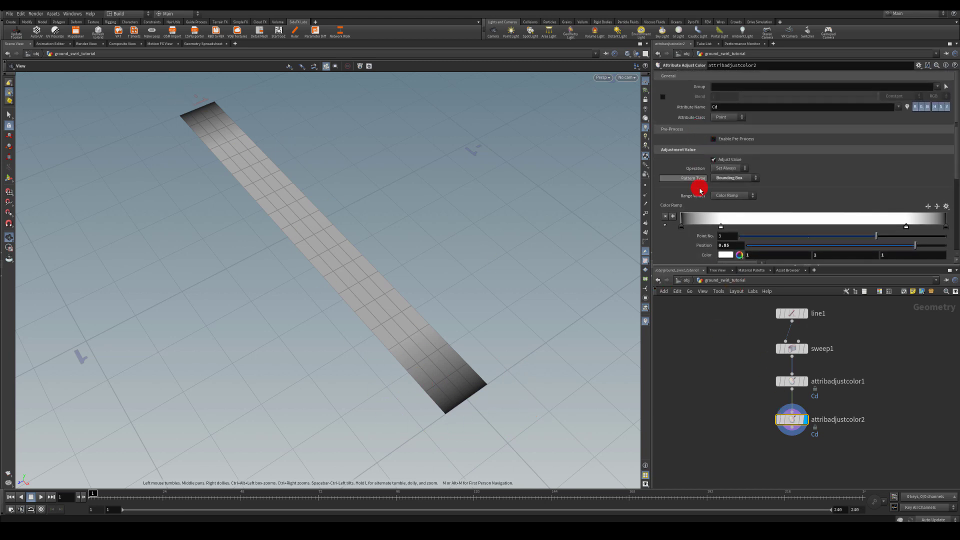
{"action": "left_click_drag", "start_coordinate": [720, 171], "coordinate": [722, 206]}
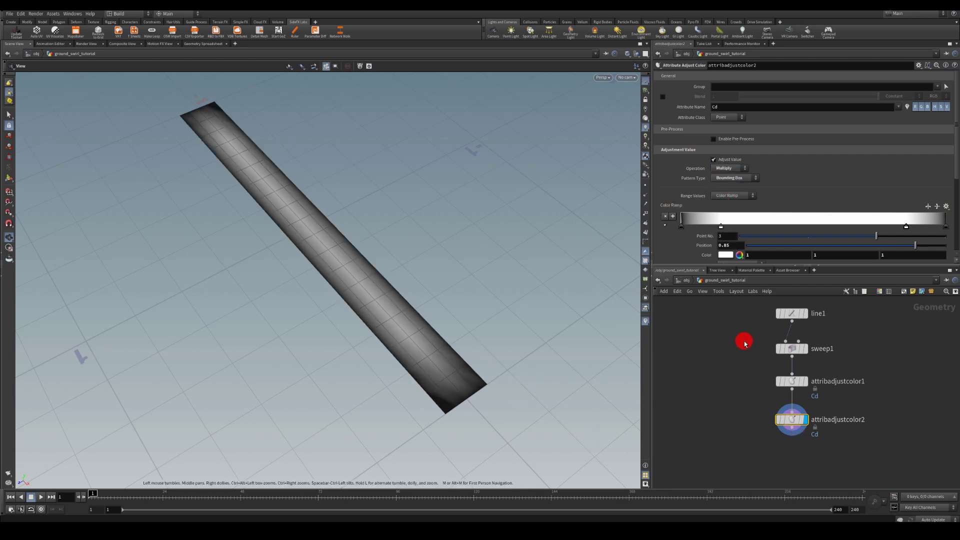
{"action": "left_click", "coordinate": [776, 408]}
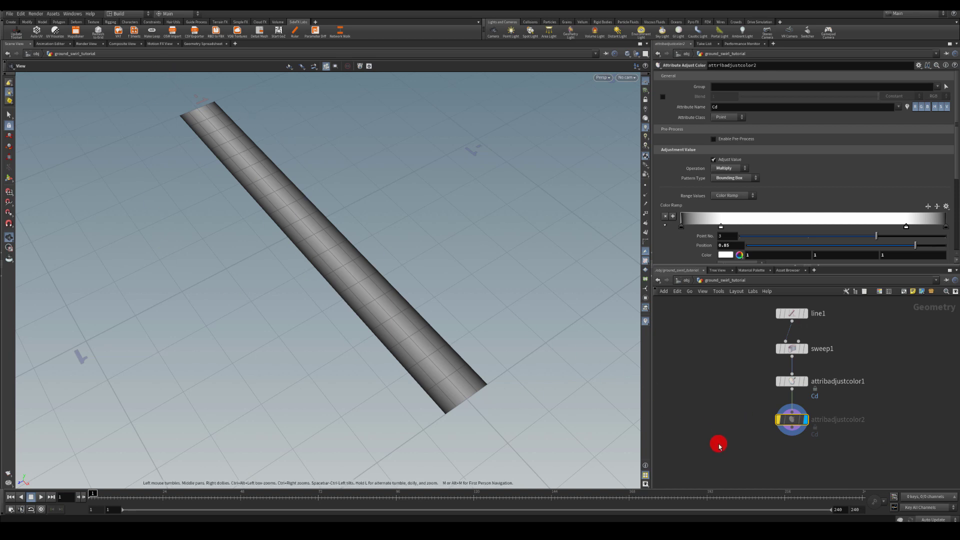
- Add a UV Transform node below attribadjustcolor2, display it and align it in the chain
{"action": "middle_click_drag", "start_coordinate": [718, 445], "coordinate": [743, 359]}
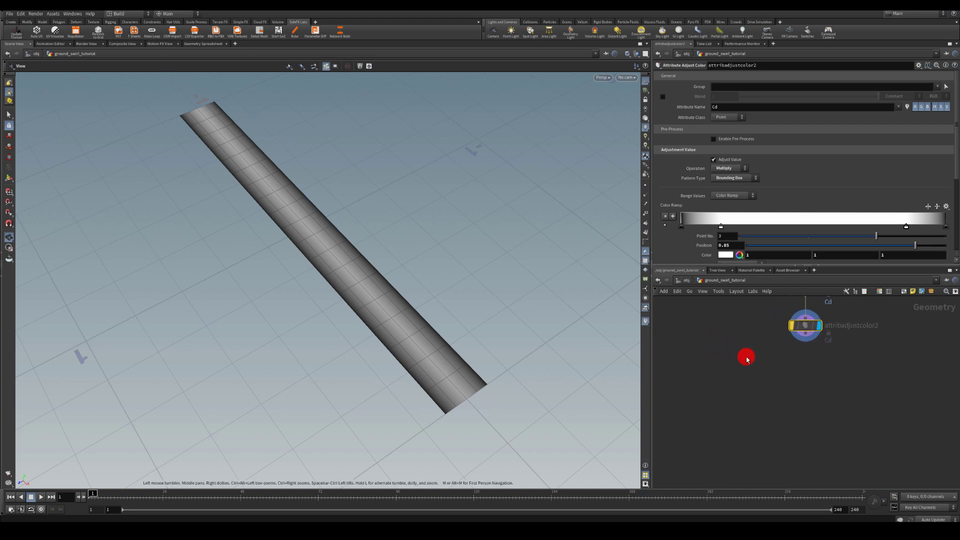
{"action": "key", "text": "Tab"}
{"action": "type", "text": "u"}
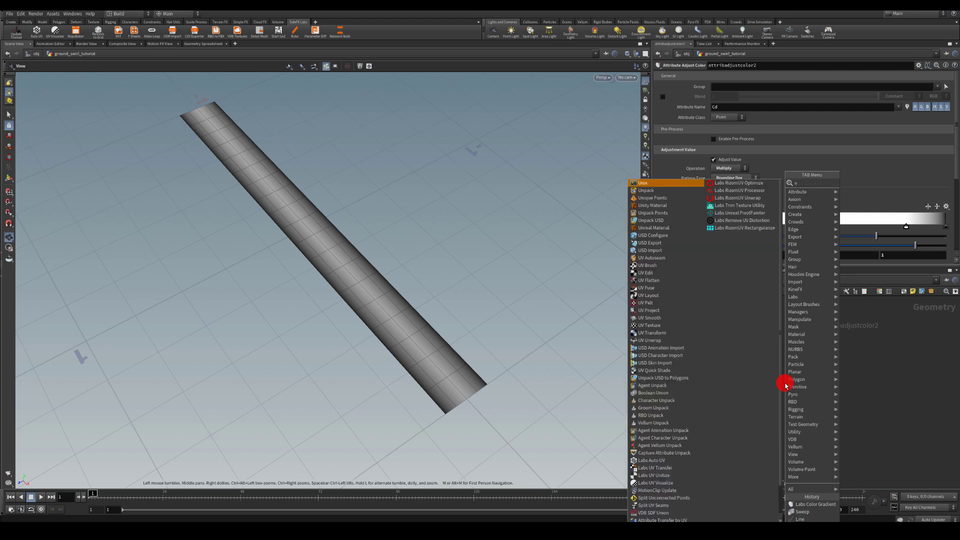
{"action": "type", "text": "vt"}
{"action": "key", "text": "Down"}
{"action": "key", "text": "Return"}
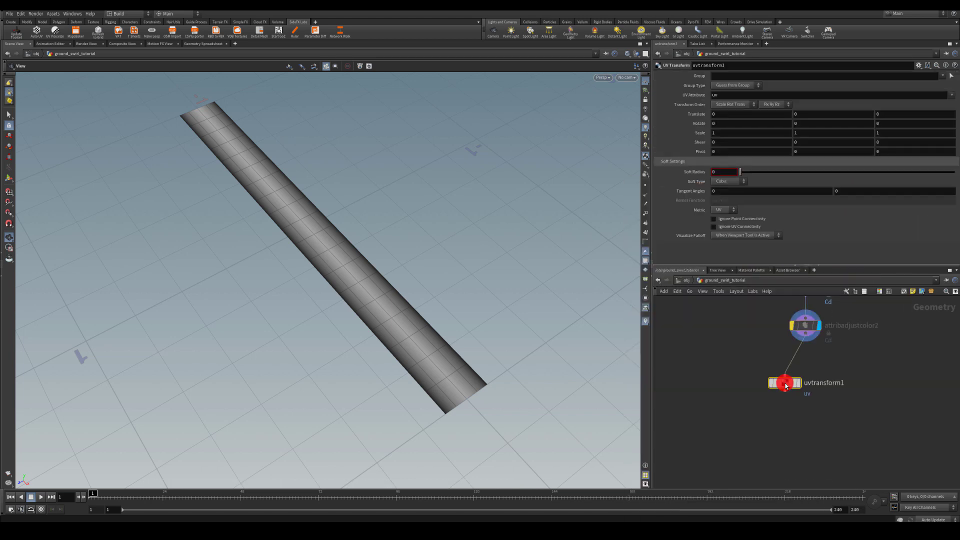
{"action": "left_click", "coordinate": [786, 385]}
{"action": "left_click_drag", "start_coordinate": [788, 385], "coordinate": [809, 376]}
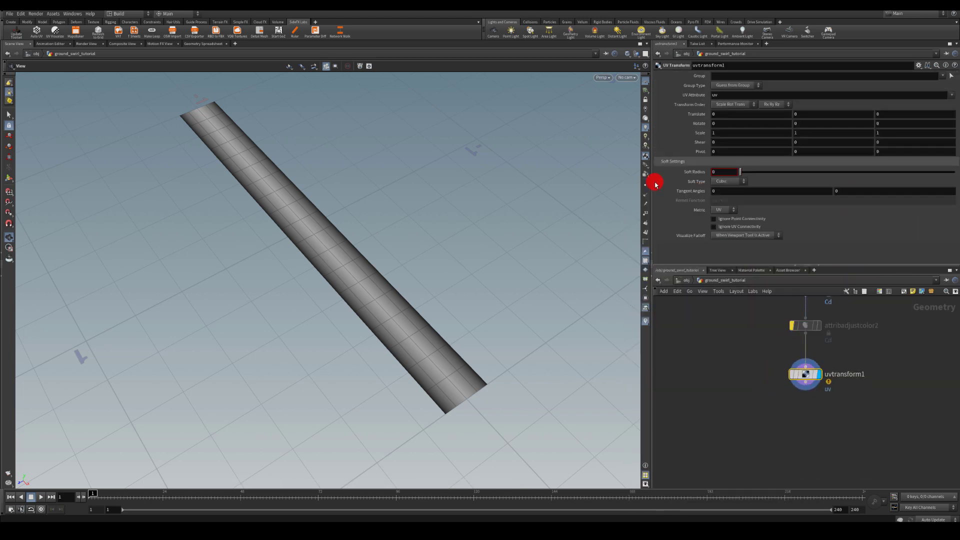
- Enable Compute UVs in the UV settings of the sweep1 node
{"action": "middle_click_drag", "start_coordinate": [741, 358], "coordinate": [750, 469]}
{"action": "middle_click_drag", "start_coordinate": [731, 389], "coordinate": [753, 362]}
{"action": "left_click", "coordinate": [782, 339]}
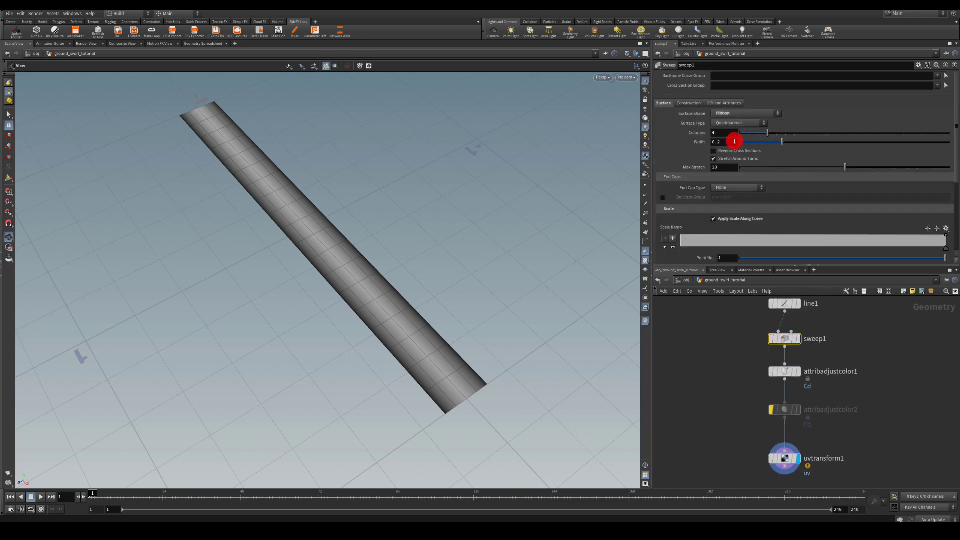
{"action": "left_click", "coordinate": [719, 104]}
{"action": "left_click", "coordinate": [714, 124]}
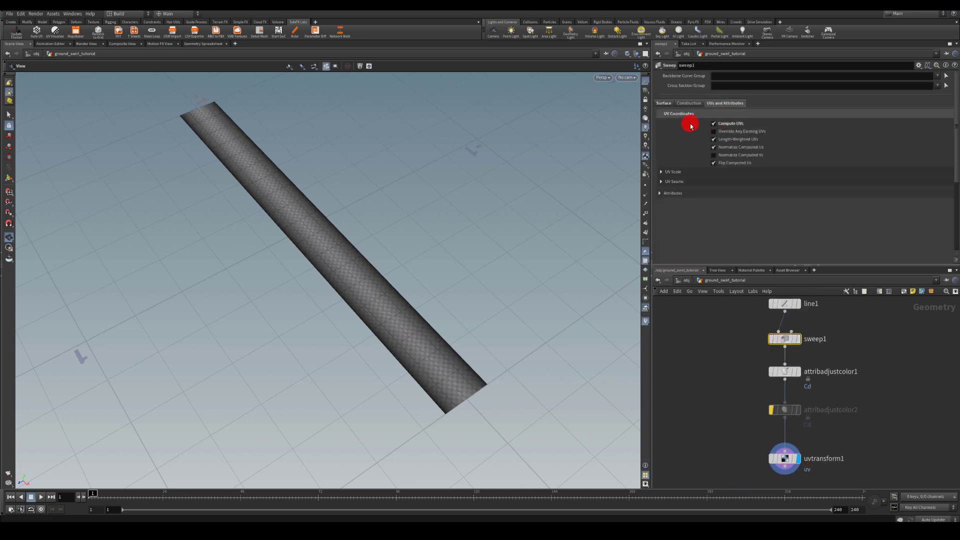
{"action": "middle_click_drag", "start_coordinate": [704, 422], "coordinate": [699, 322]}
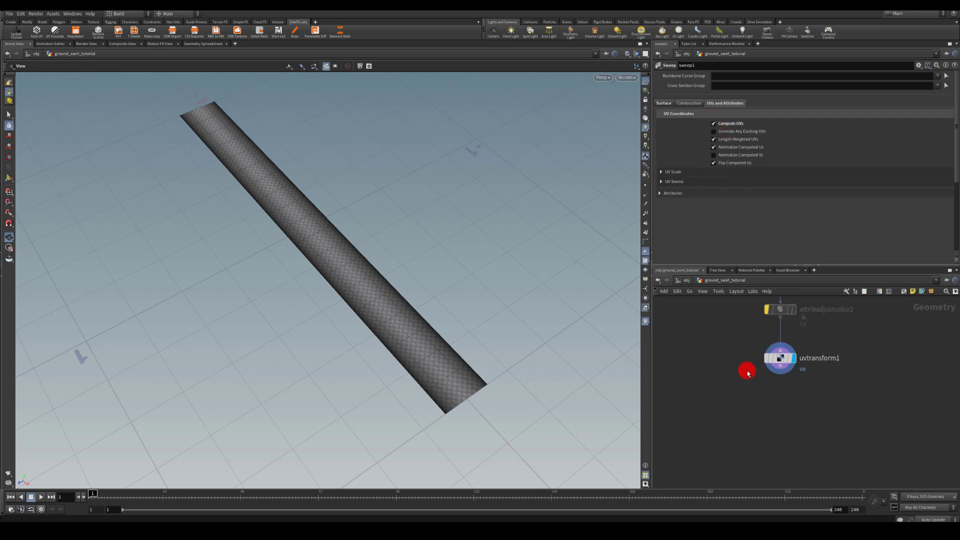
- Open the parameters of the uvtransform1 node and display the mesh's UV layout in the UV viewport
{"action": "left_click", "coordinate": [779, 360]}
{"action": "left_click", "coordinate": [603, 78]}
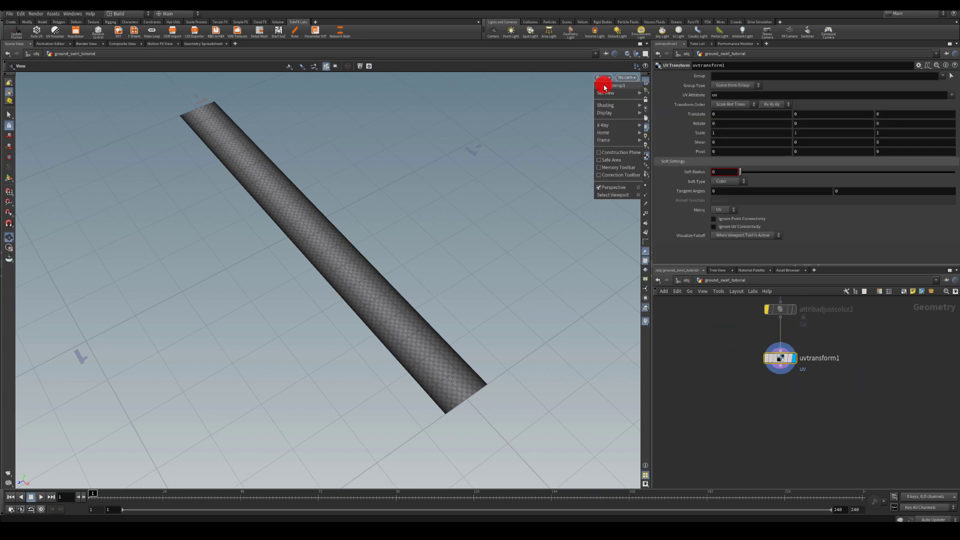
{"action": "left_click", "coordinate": [658, 119]}
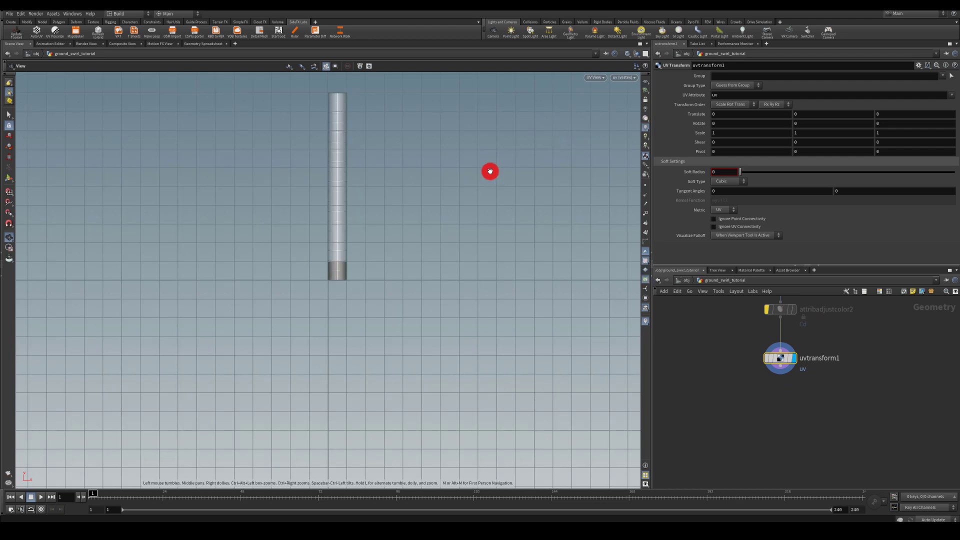
{"action": "scroll", "coordinate": [338, 277], "scroll_direction": "up", "scroll_amount": 10}
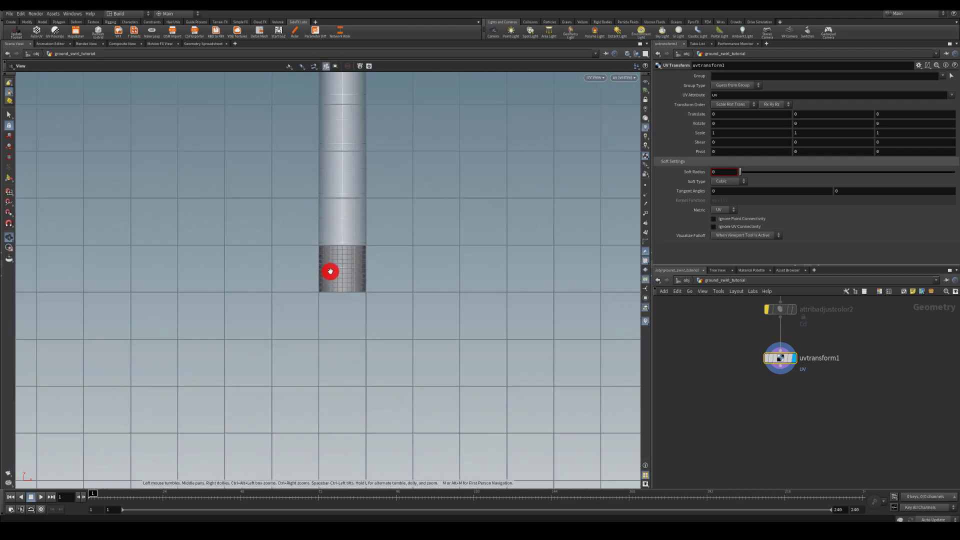
{"action": "scroll", "coordinate": [342, 275], "scroll_direction": "up", "scroll_amount": 3}
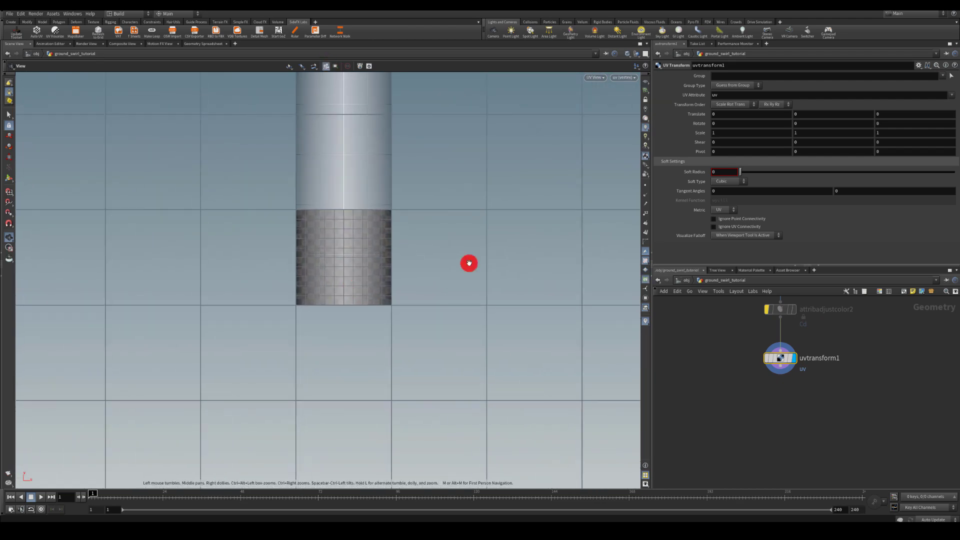
- Set the X scale of uvtransform1 to the expression 1/$SIZEX
{"action": "left_click", "coordinate": [716, 132]}
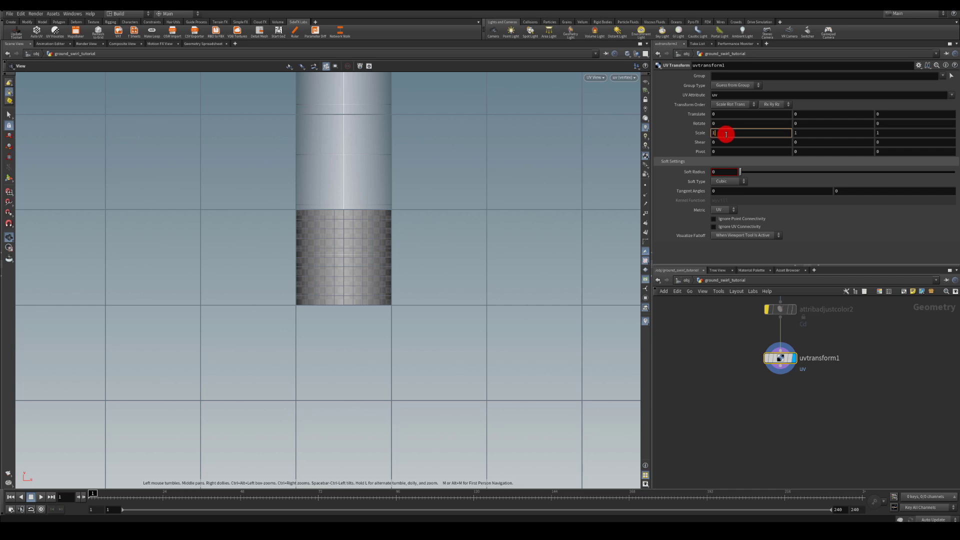
{"action": "type", "text": "/$"}
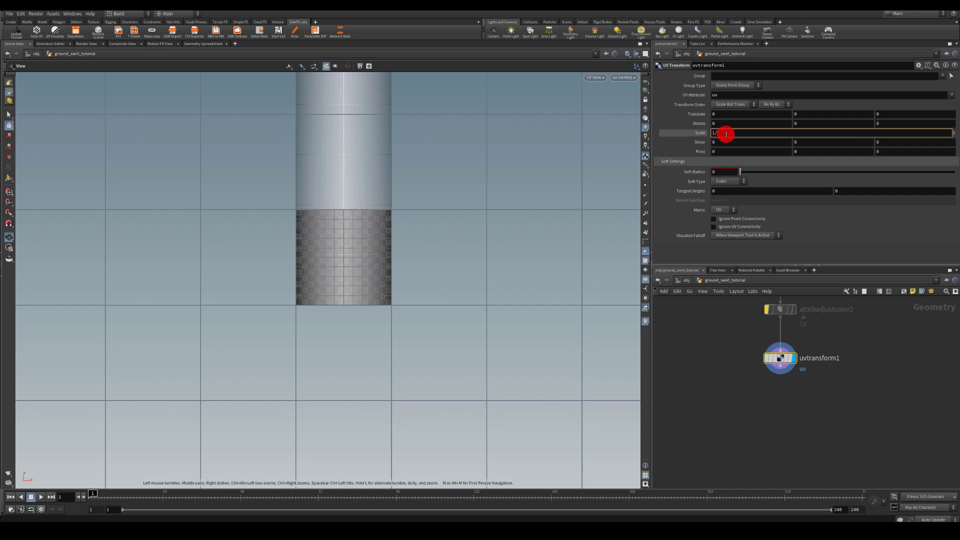
{"action": "type", "text": "SI"}
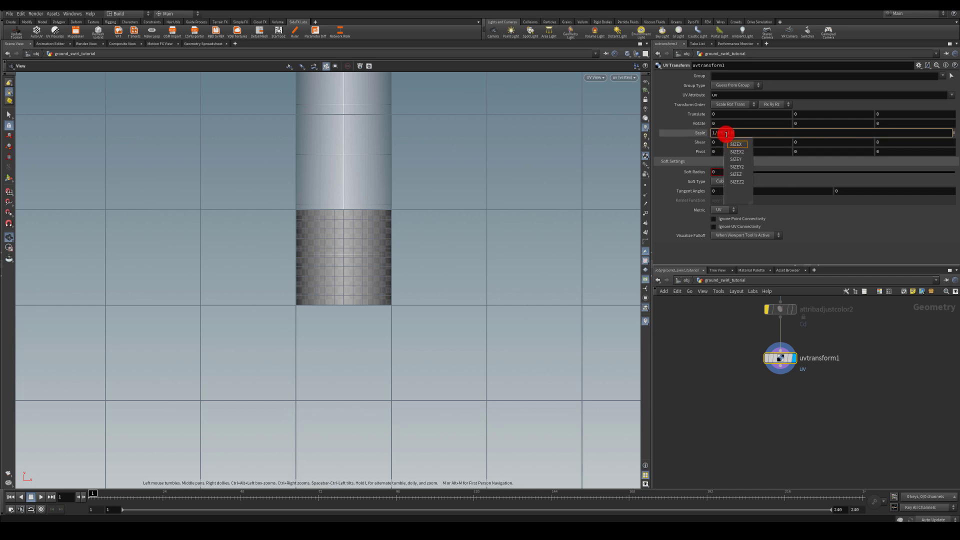
{"action": "type", "text": "ZEX"}
{"action": "key", "text": "Return"}
{"action": "left_click_drag", "start_coordinate": [742, 131], "coordinate": [689, 132]}
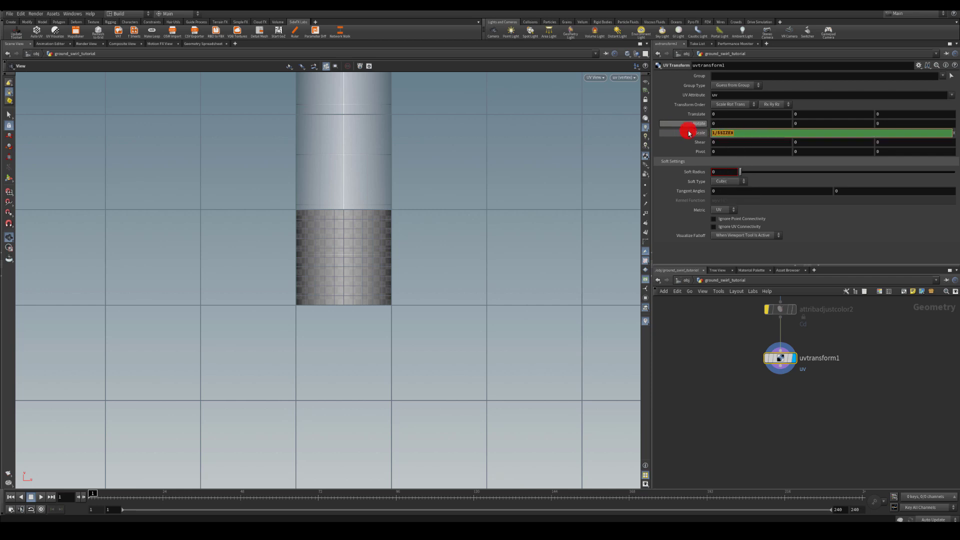
{"action": "key", "text": "Return"}
{"action": "left_click_drag", "start_coordinate": [806, 132], "coordinate": [766, 131]}
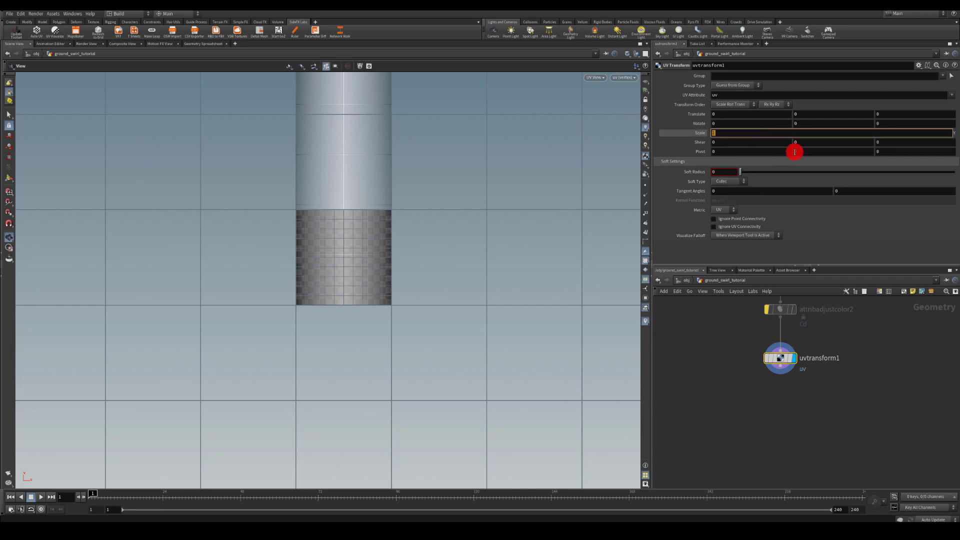
{"action": "key", "text": "ctrl+v"}
{"action": "key", "text": "ctrl+a"}
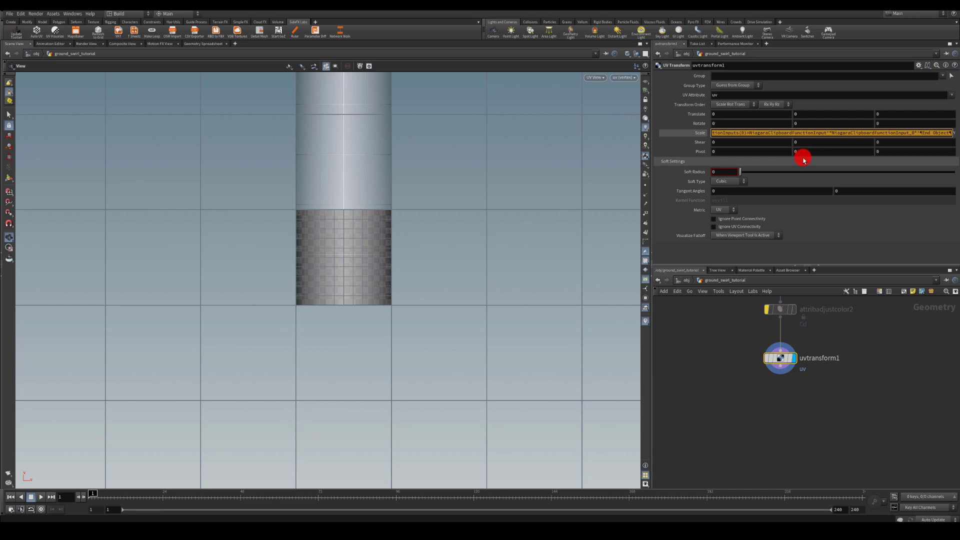
{"action": "key", "text": "Escape"}
- Set the Y scale of uvtransform1 to the expression 1/$SIZEY
{"action": "left_click", "coordinate": [798, 133]}
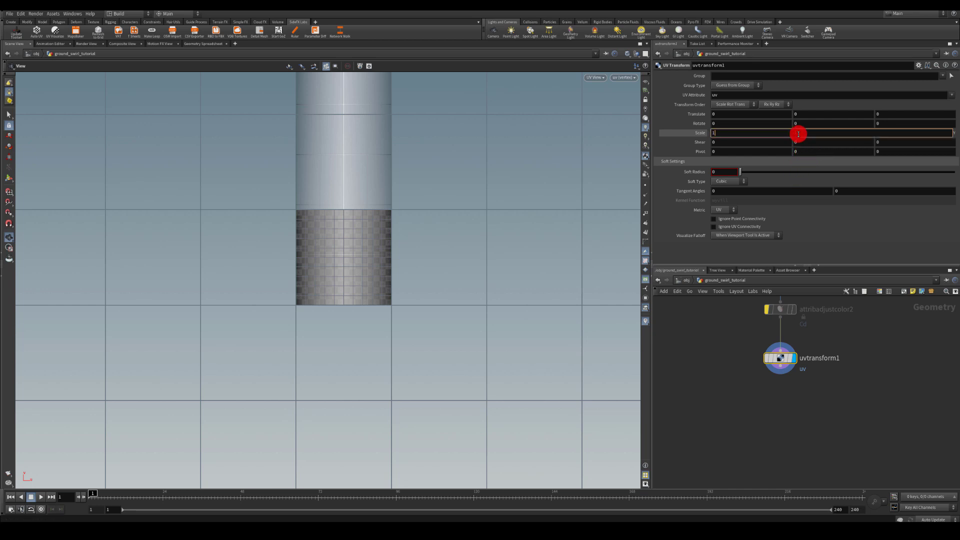
{"action": "type", "text": "/"}
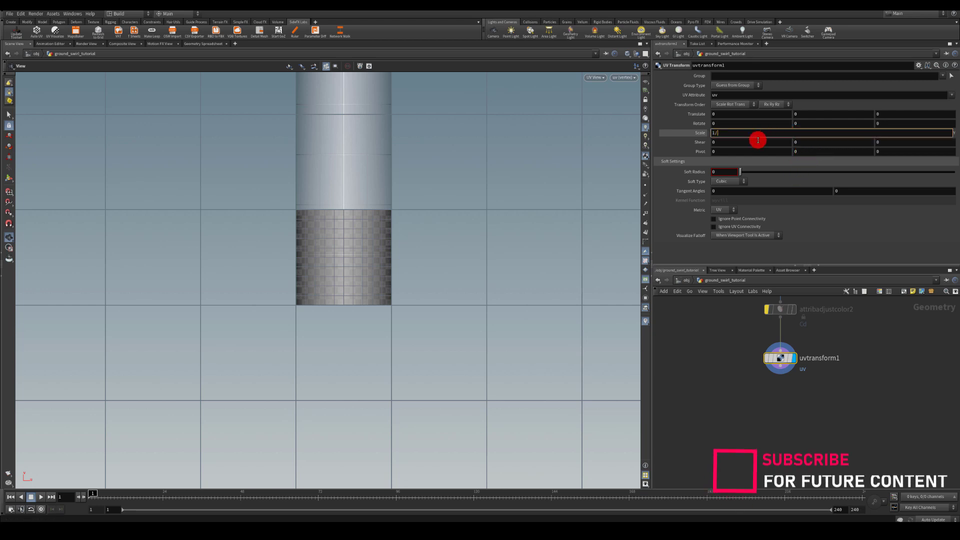
{"action": "type", "text": "$SIZ"}
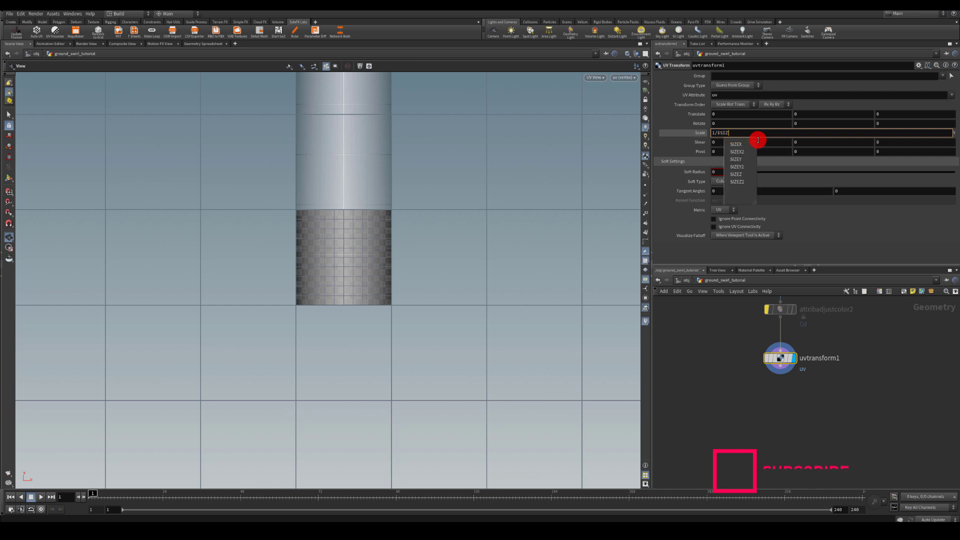
{"action": "type", "text": "EY"}
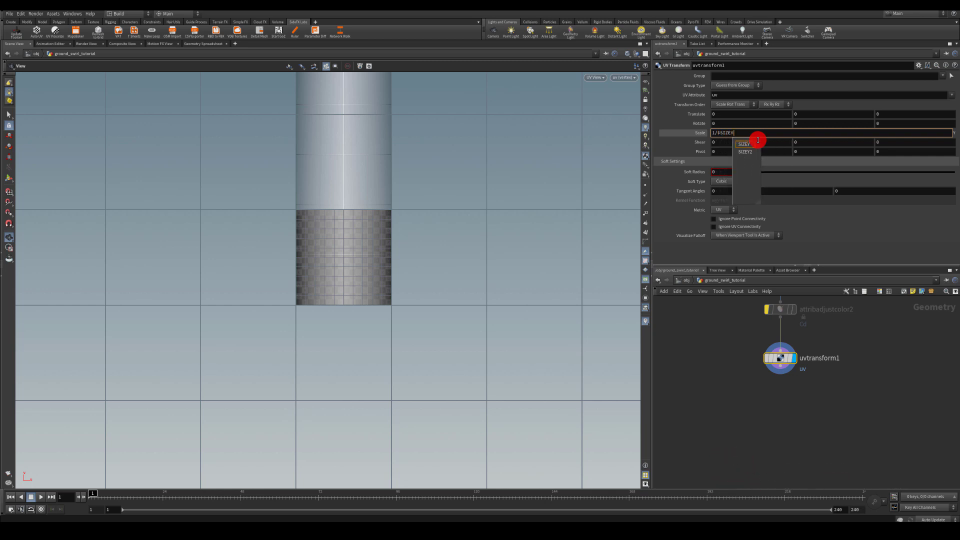
{"action": "key", "text": "Return"}
- Inspect the scaled UV layout up close, and return to the perspective viewport
{"action": "mouse_move", "coordinate": [785, 359]}
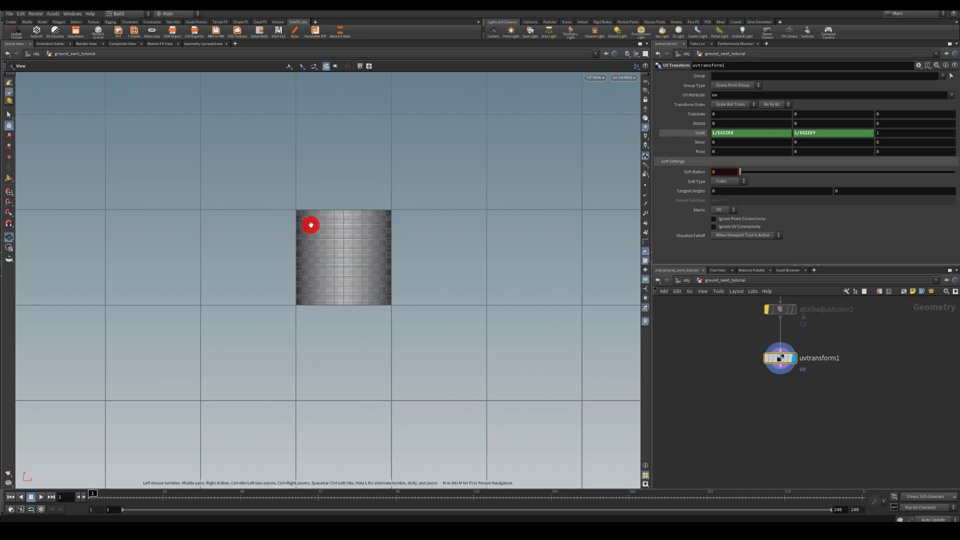
{"action": "scroll", "coordinate": [330, 245], "scroll_direction": "up", "scroll_amount": 2}
{"action": "scroll", "coordinate": [337, 253], "scroll_direction": "up", "scroll_amount": 1}
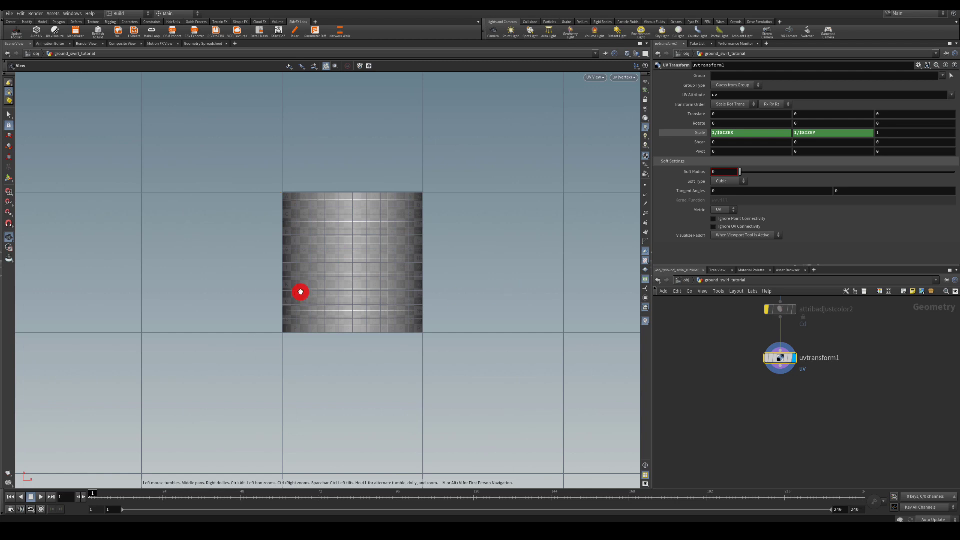
{"action": "left_click", "coordinate": [600, 78]}
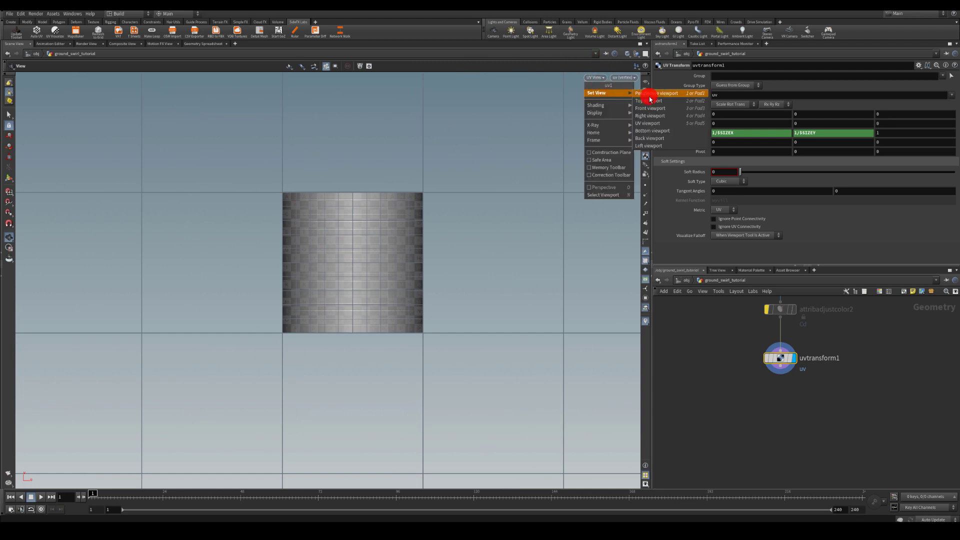
{"action": "left_click", "coordinate": [644, 94]}
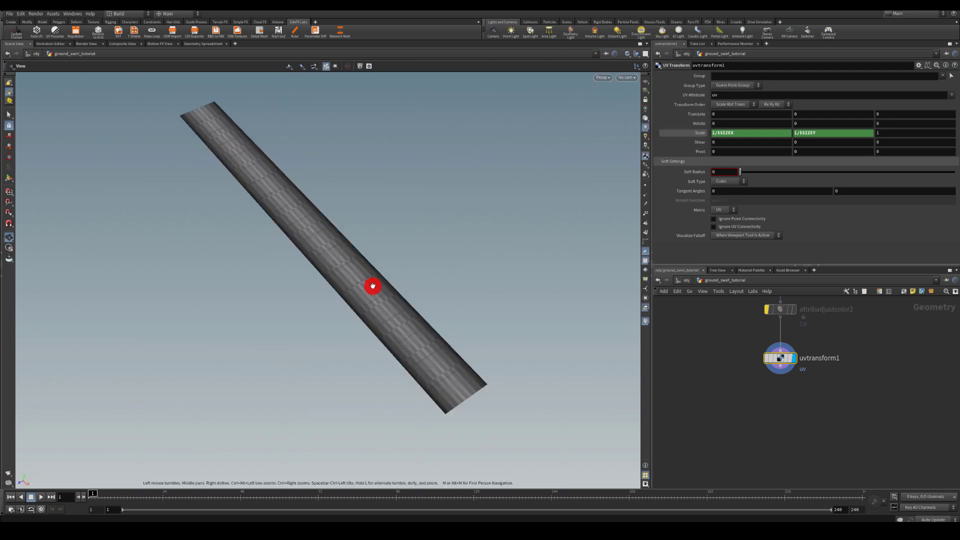
- Add a Linear Taper node below uvtransform1, display it and align it in the chain
{"action": "left_click_drag", "start_coordinate": [774, 355], "coordinate": [776, 344]}
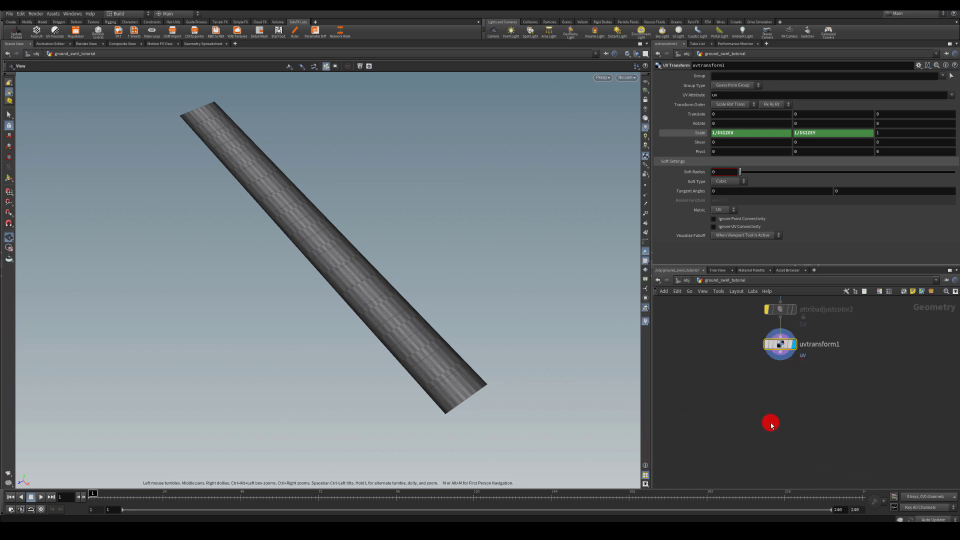
{"action": "left_click", "coordinate": [779, 354]}
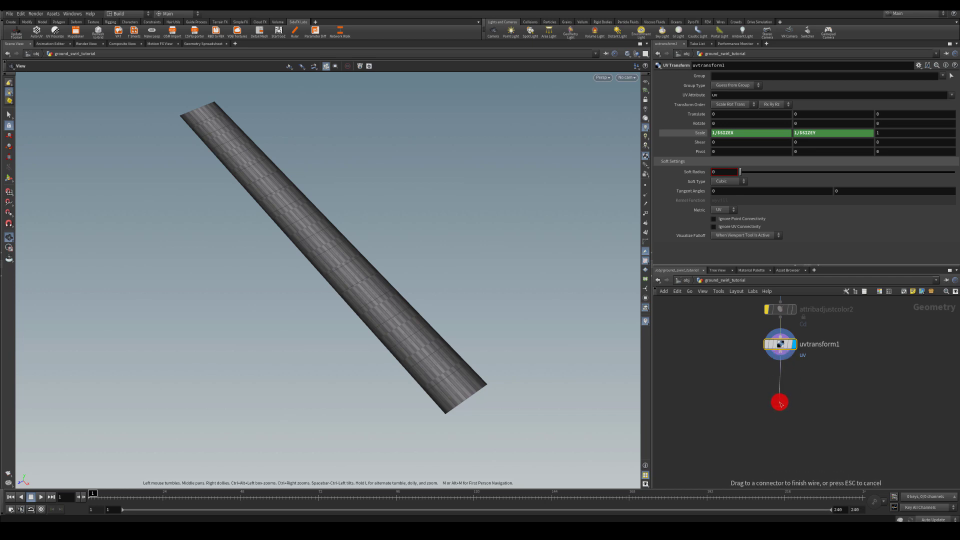
{"action": "key", "text": "Tab"}
{"action": "type", "text": "taper"}
{"action": "key", "text": "Return"}
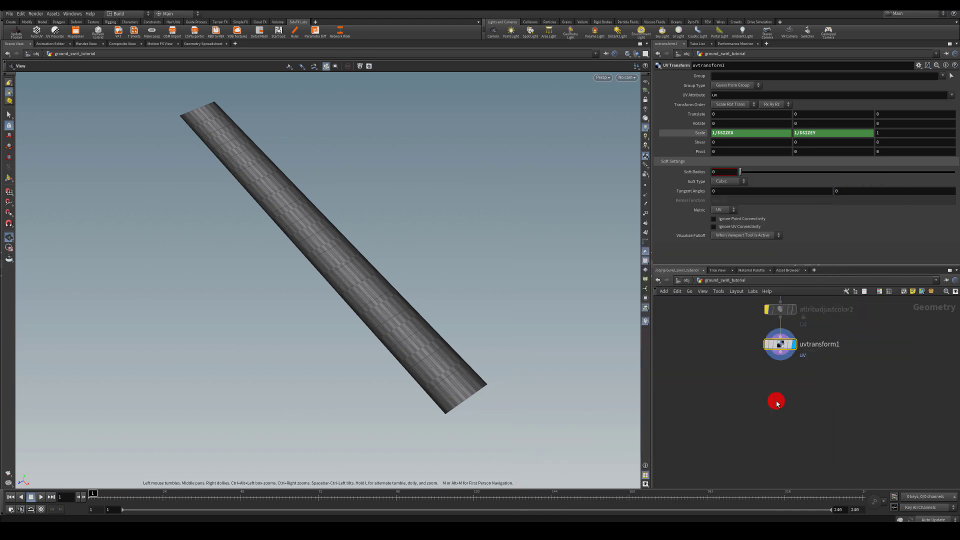
{"action": "left_click", "coordinate": [777, 402]}
{"action": "left_click_drag", "start_coordinate": [777, 403], "coordinate": [780, 379]}
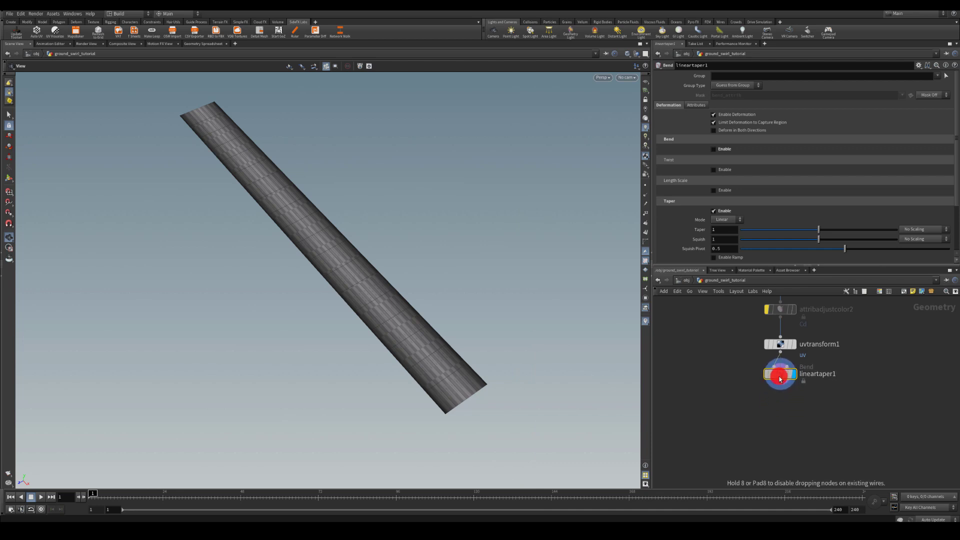
- Set the taper of lineartaper1 to about 0.689 with capture direction 1, 0, 0, and adjust its capture length
{"action": "scroll", "coordinate": [773, 317], "scroll_direction": "down", "scroll_amount": 2}
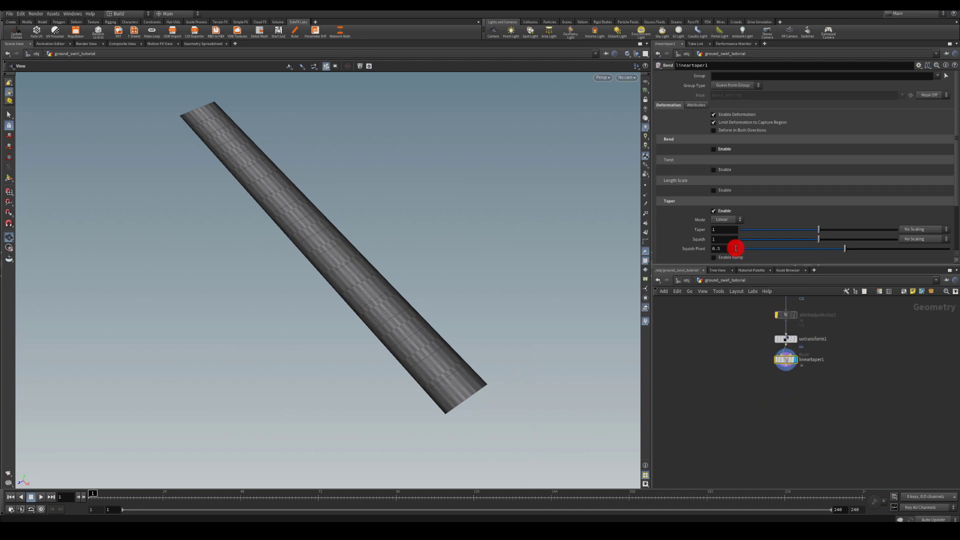
{"action": "mouse_move", "coordinate": [810, 230]}
{"action": "left_mouse_down"}
{"action": "mouse_move", "coordinate": [777, 223]}
{"action": "mouse_move", "coordinate": [800, 228]}
{"action": "left_mouse_up"}
{"action": "scroll", "coordinate": [782, 242], "scroll_direction": "down", "scroll_amount": 3}
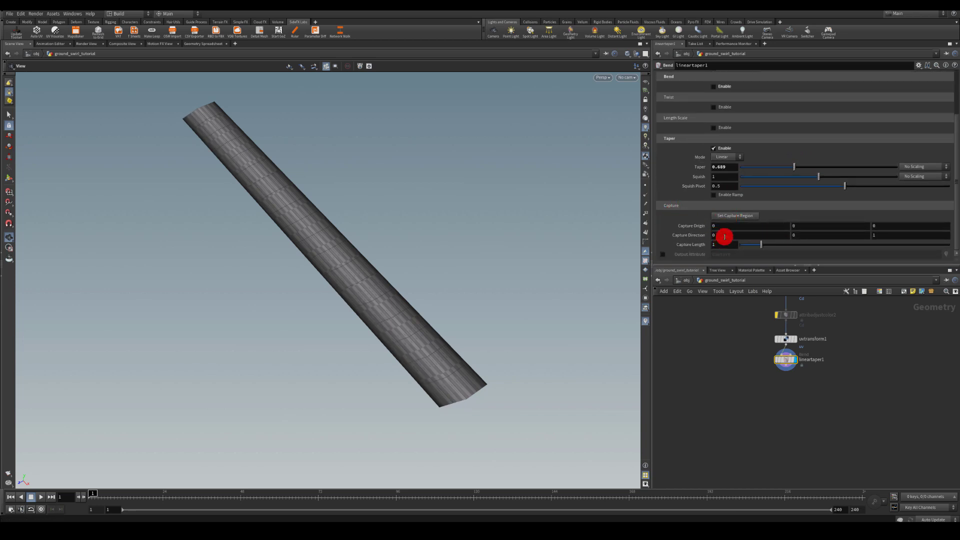
{"action": "left_click_drag", "start_coordinate": [724, 237], "coordinate": [763, 242]}
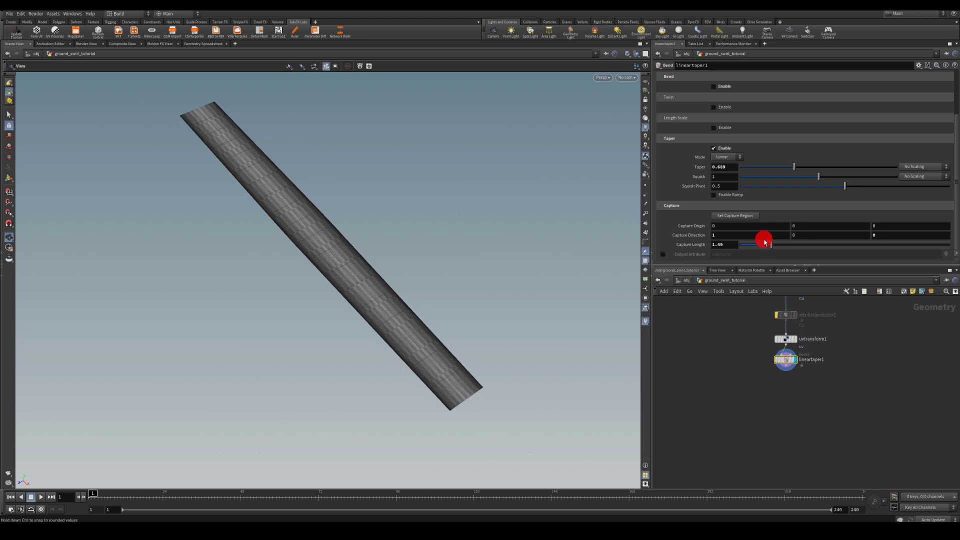
- Enable Deform in Both Directions on lineartaper1 and reset its taper to 1
{"action": "scroll", "coordinate": [697, 253], "scroll_direction": "up", "scroll_amount": 3}
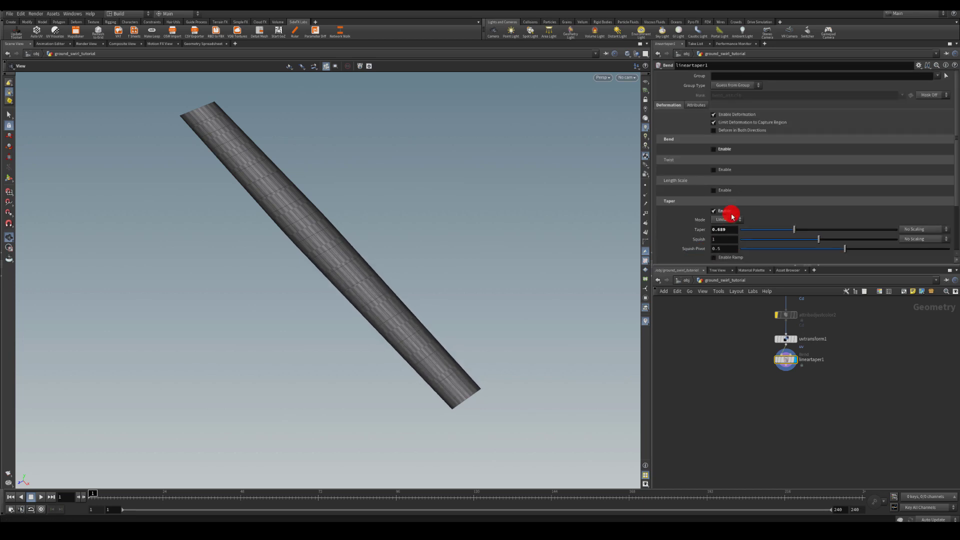
{"action": "left_click", "coordinate": [714, 130]}
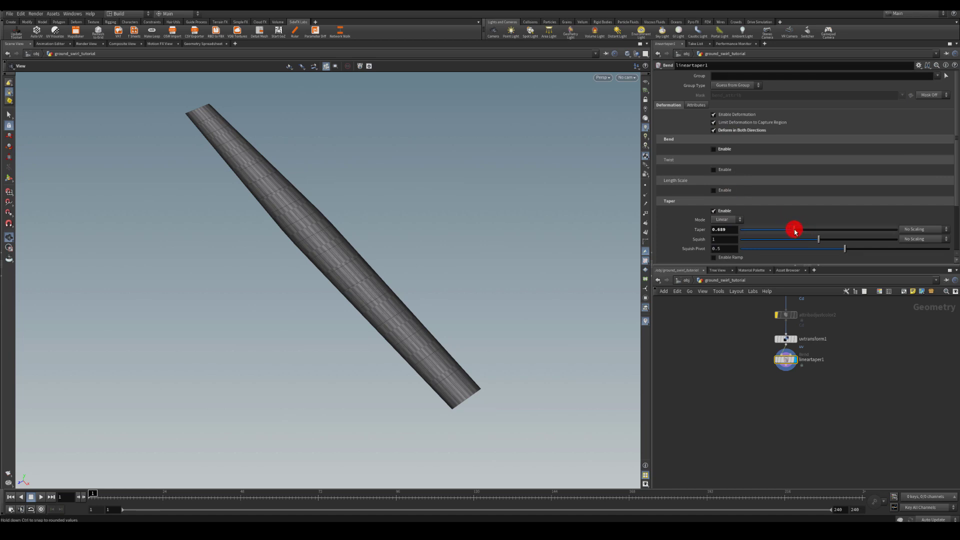
{"action": "left_click_drag", "start_coordinate": [795, 231], "coordinate": [701, 230]}
{"action": "type", "text": "1"}
{"action": "key", "text": "Return"}
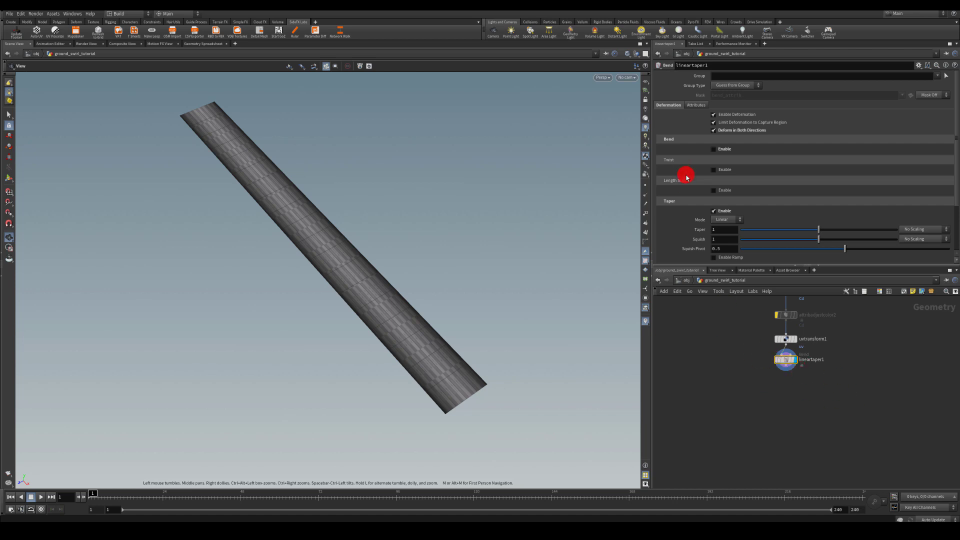
- Try taper values of 0.5 and 0.7 on lineartaper1, and set the taper back to 1
{"action": "left_click_drag", "start_coordinate": [819, 229], "coordinate": [856, 231]}
{"action": "left_click_drag", "start_coordinate": [802, 225], "coordinate": [660, 224]}
{"action": "type", "text": ".5"}
{"action": "key", "text": "Return"}
{"action": "type", "text": ".7"}
{"action": "key", "text": "Return"}
{"action": "type", "text": "1"}
{"action": "key", "text": "Return"}
- Add a Bend node below lineartaper1 and display it
{"action": "key", "text": "Tab"}
{"action": "type", "text": "bend"}
{"action": "key", "text": "Return"}
{"action": "left_click", "coordinate": [772, 398]}
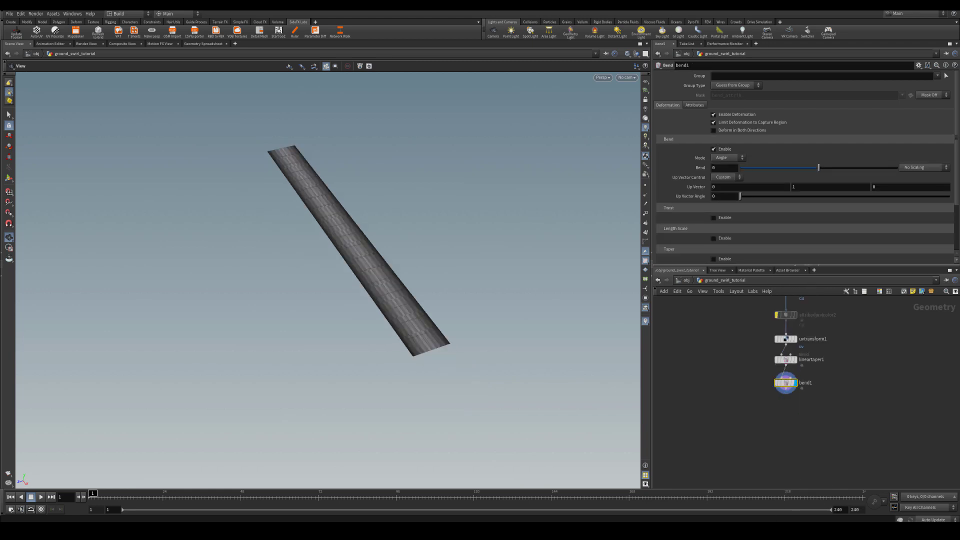
- Enable Deform in Both Directions on bend1 and set its up vector to 0, 0, 1
{"action": "left_click", "coordinate": [714, 132]}
{"action": "left_click", "coordinate": [815, 188]}
{"action": "type", "text": "0"}
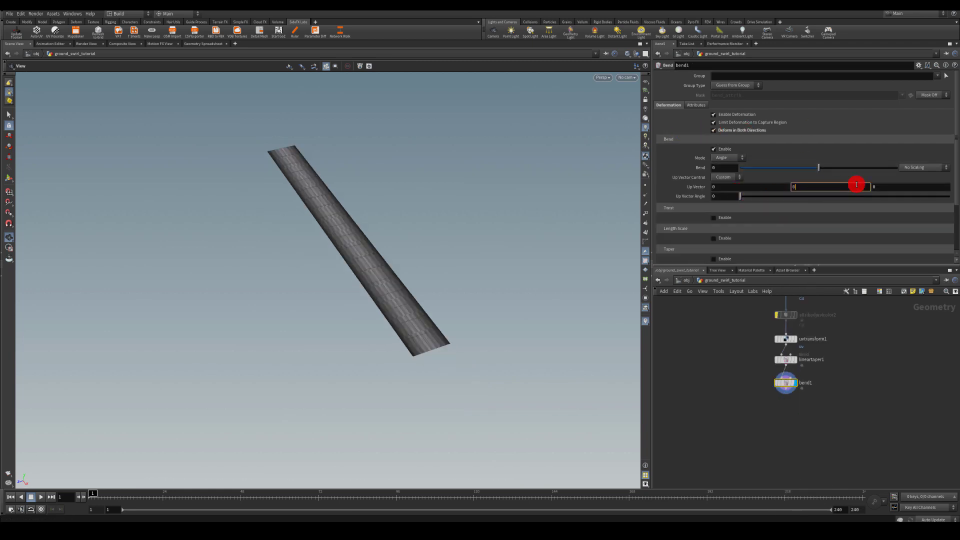
{"action": "key", "text": "Tab"}
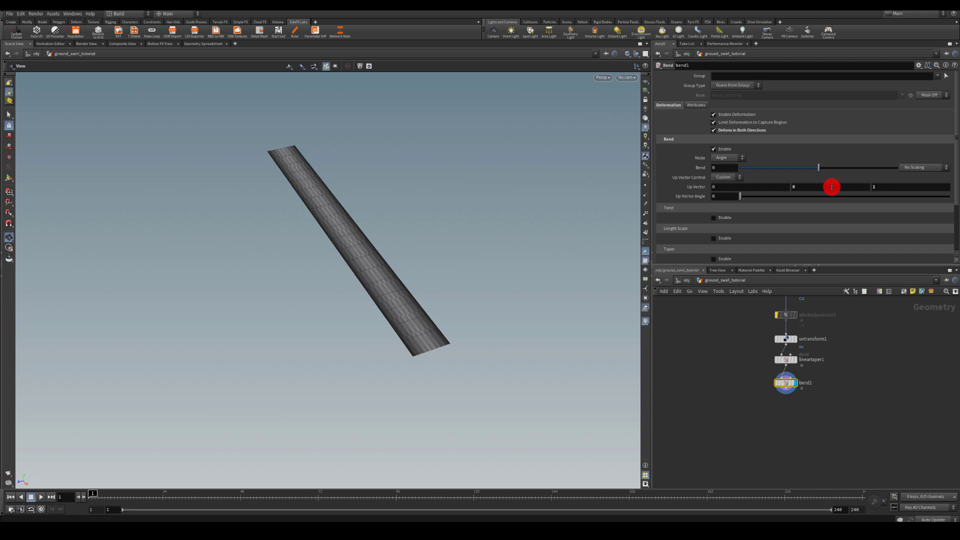
- Set the capture direction of bend1 to 1, 0, 0
{"action": "scroll", "coordinate": [809, 184], "scroll_direction": "down", "scroll_amount": 3}
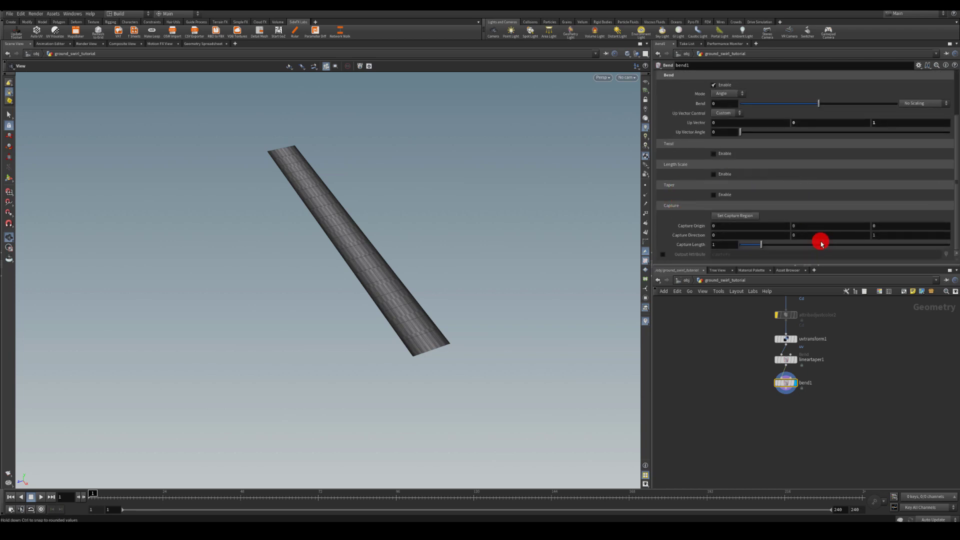
{"action": "left_click", "coordinate": [891, 235]}
{"action": "type", "text": "0"}
{"action": "key", "text": "Return"}
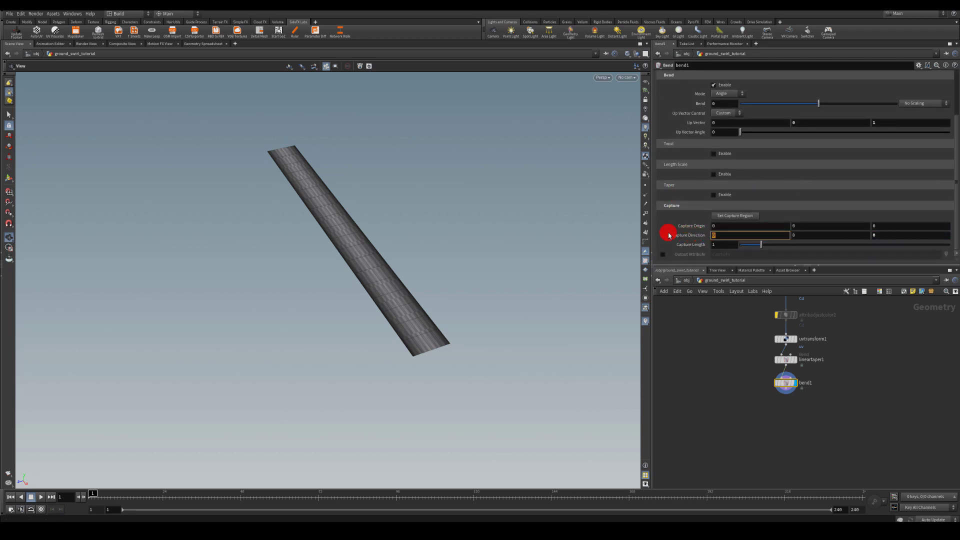
{"action": "scroll", "coordinate": [722, 245], "scroll_direction": "up", "scroll_amount": 1}
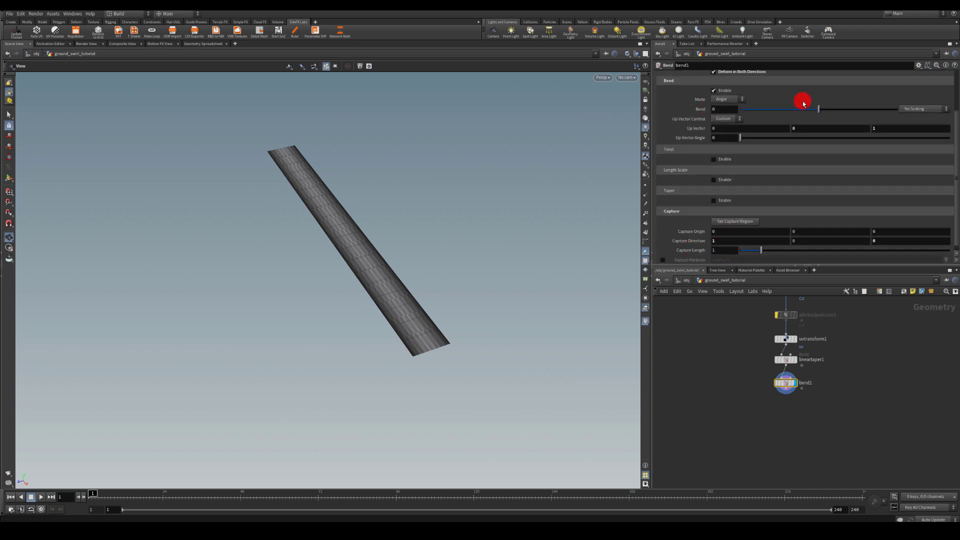
- Set the bend angle of bend1 to 90 degrees
{"action": "left_click_drag", "start_coordinate": [818, 108], "coordinate": [846, 111]}
{"action": "left_click_drag", "start_coordinate": [734, 110], "coordinate": [664, 114]}
{"action": "type", "text": "90"}
{"action": "key", "text": "Return"}
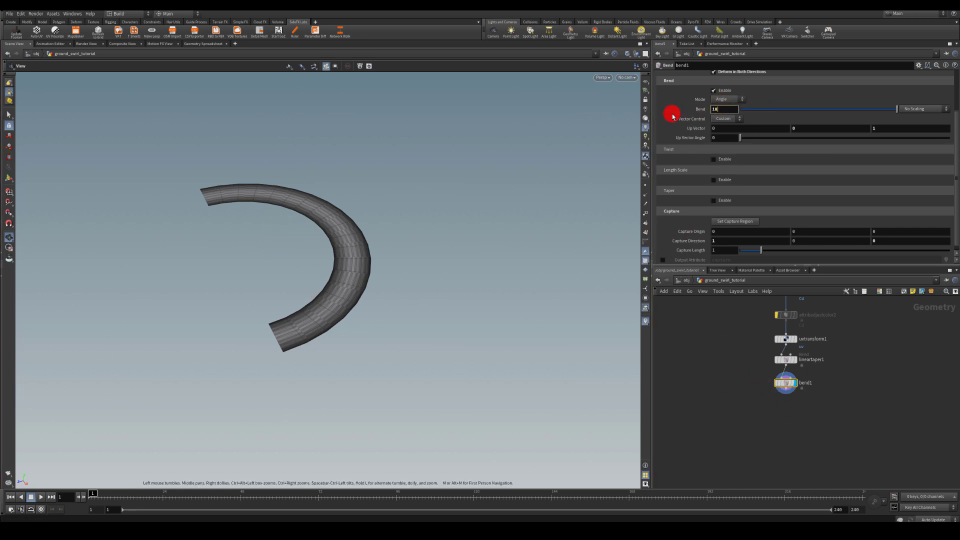
- Try bend angles of 180 and 170 degrees on bend1 and settle on 140 degrees
{"action": "type", "text": "0"}
{"action": "key", "text": "Return"}
{"action": "type", "text": "170"}
{"action": "key", "text": "Return"}
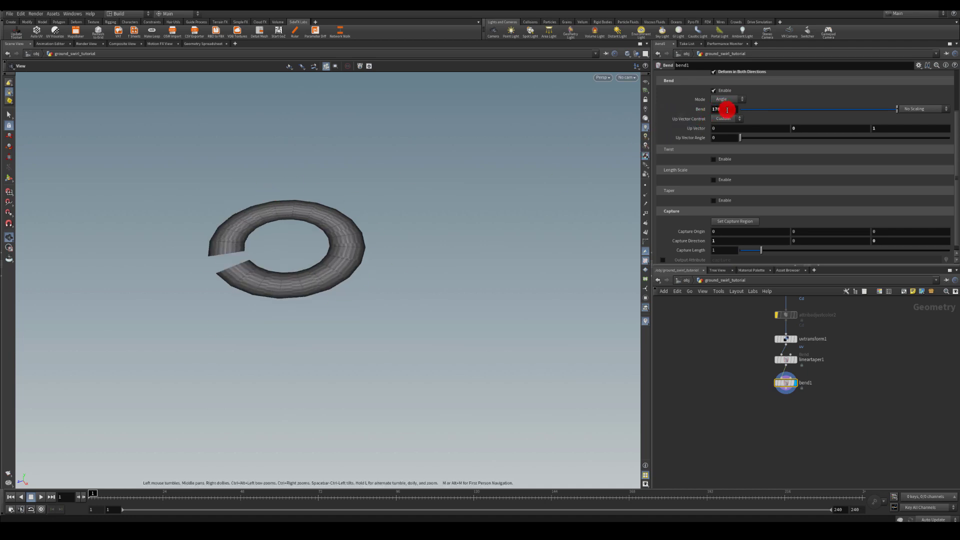
{"action": "type", "text": "140"}
{"action": "key", "text": "Return"}
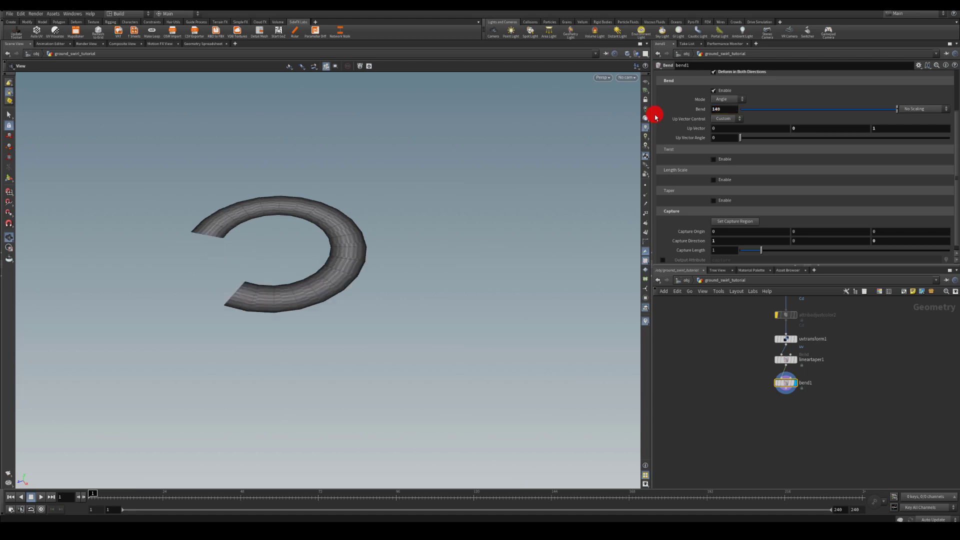
- Try a bend angle of 120 degrees on bend1 and return it to 140 degrees
{"action": "left_click_drag", "start_coordinate": [722, 109], "coordinate": [684, 110]}
{"action": "type", "text": "120"}
{"action": "key", "text": "Return"}
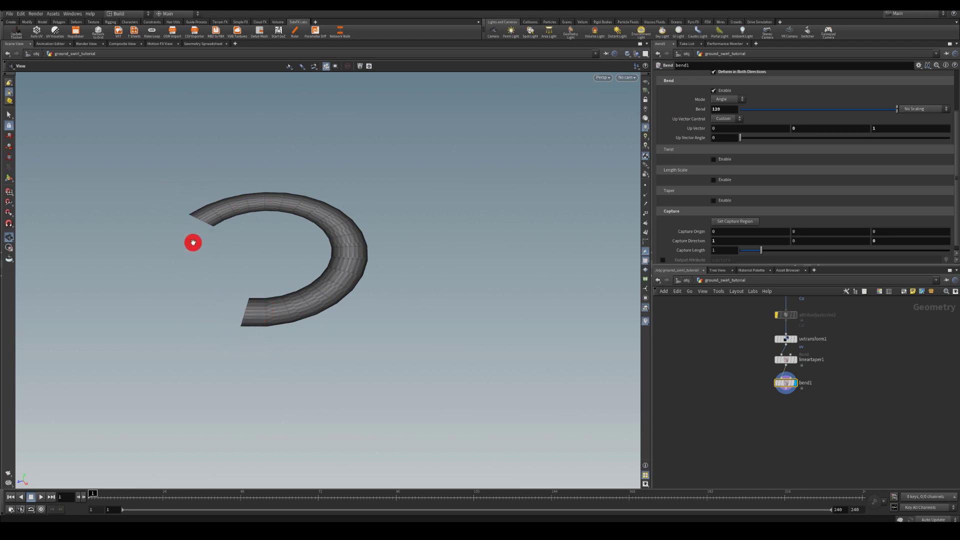
{"action": "left_click", "coordinate": [722, 109]}
{"action": "type", "text": "1"}
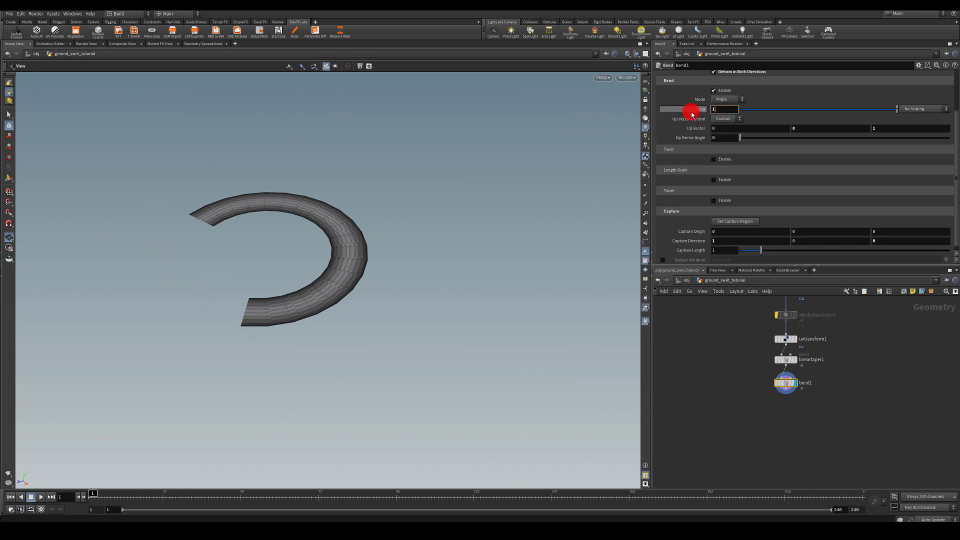
{"action": "type", "text": "40"}
{"action": "key", "text": "Return"}
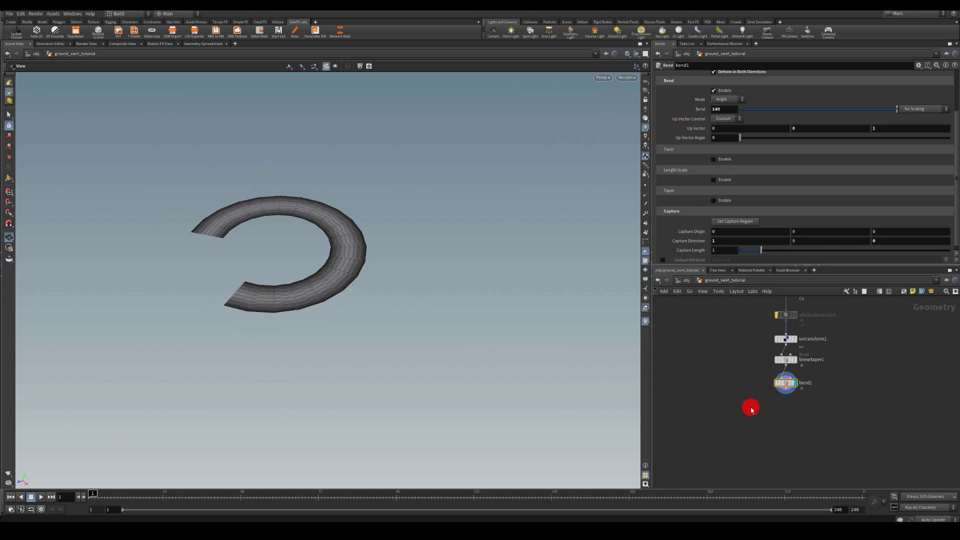
{"action": "scroll", "coordinate": [793, 358], "scroll_direction": "up", "scroll_amount": 3}
{"action": "left_click", "coordinate": [782, 346]}
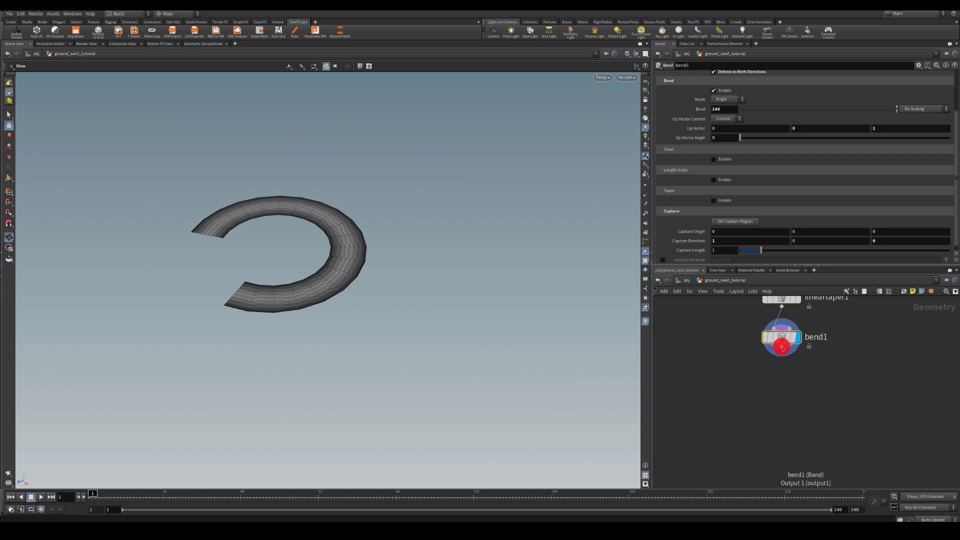
{"action": "left_click", "coordinate": [771, 376]}
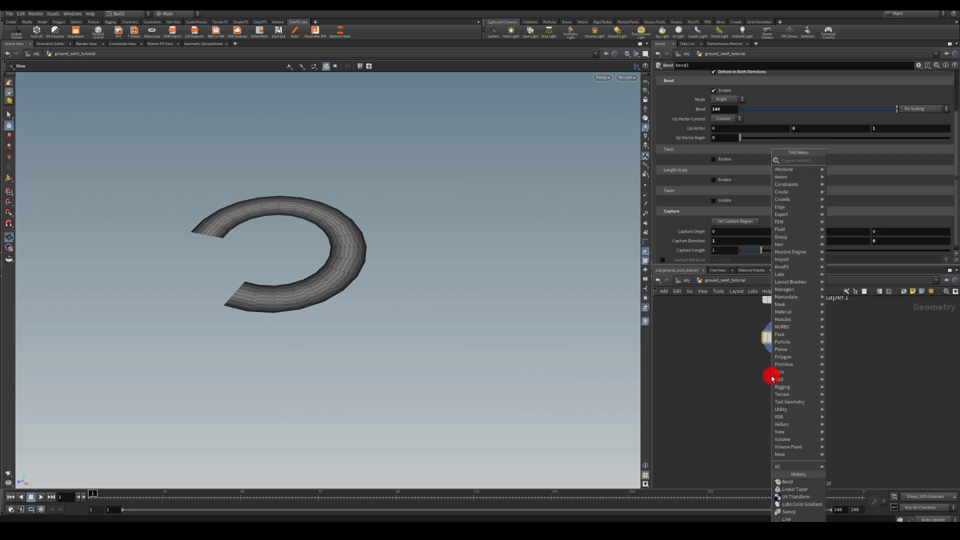
{"action": "left_click", "coordinate": [674, 347]}
- Show the reference grid in the viewport, and add and display a Labs Axis Align node directly below bend1
{"action": "left_click", "coordinate": [646, 82]}
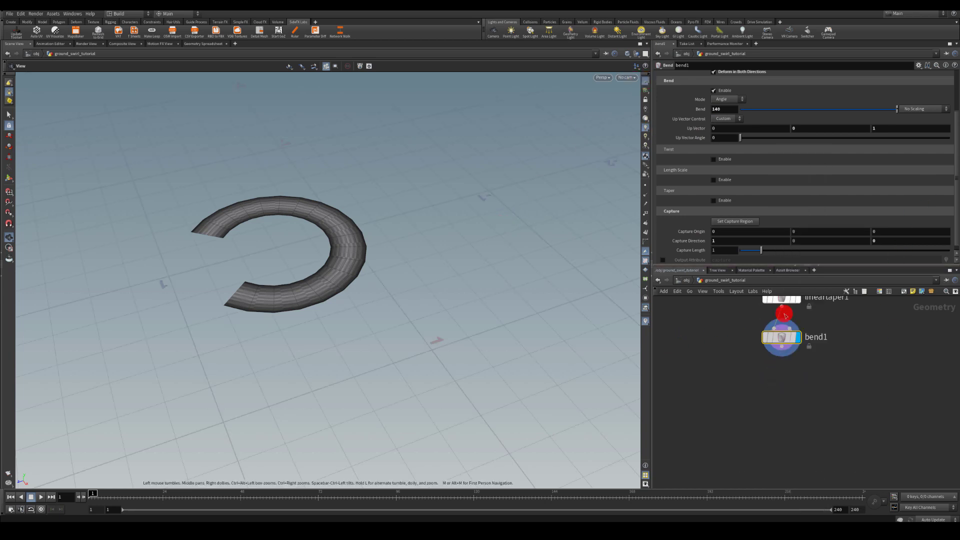
{"action": "left_click", "coordinate": [782, 346]}
{"action": "left_click", "coordinate": [777, 398]}
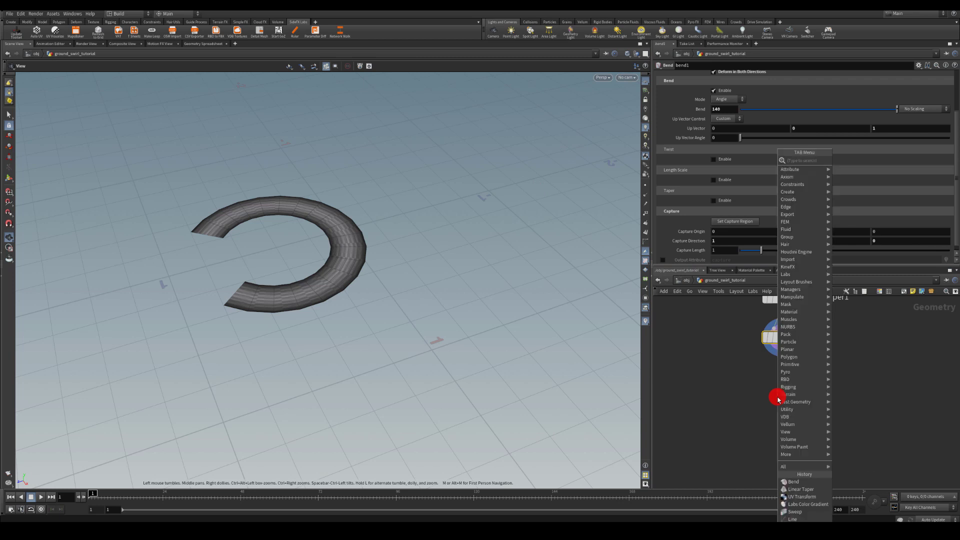
{"action": "type", "text": "axis al"}
{"action": "key", "text": "Return"}
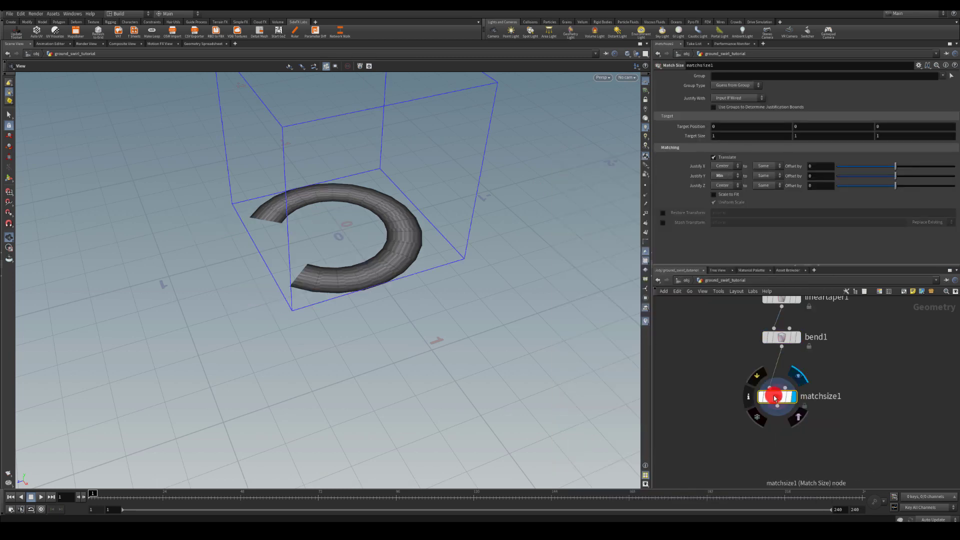
{"action": "left_click_drag", "start_coordinate": [403, 265], "coordinate": [480, 296]}
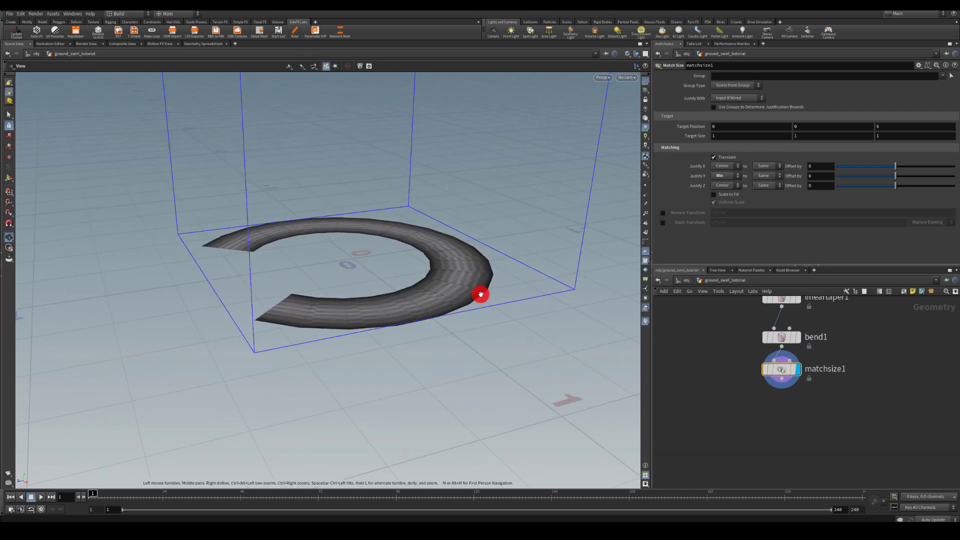
- Open the surface settings of sweep1 at its rotation options and inspect the bent strip's slope from a low angle
{"action": "middle_click_drag", "start_coordinate": [743, 340], "coordinate": [751, 424]}
{"action": "mouse_move", "coordinate": [735, 312]}
{"action": "middle_mouse_down"}
{"action": "mouse_move", "coordinate": [725, 409]}
{"action": "mouse_move", "coordinate": [731, 358]}
{"action": "middle_mouse_up"}
{"action": "left_click", "coordinate": [787, 344]}
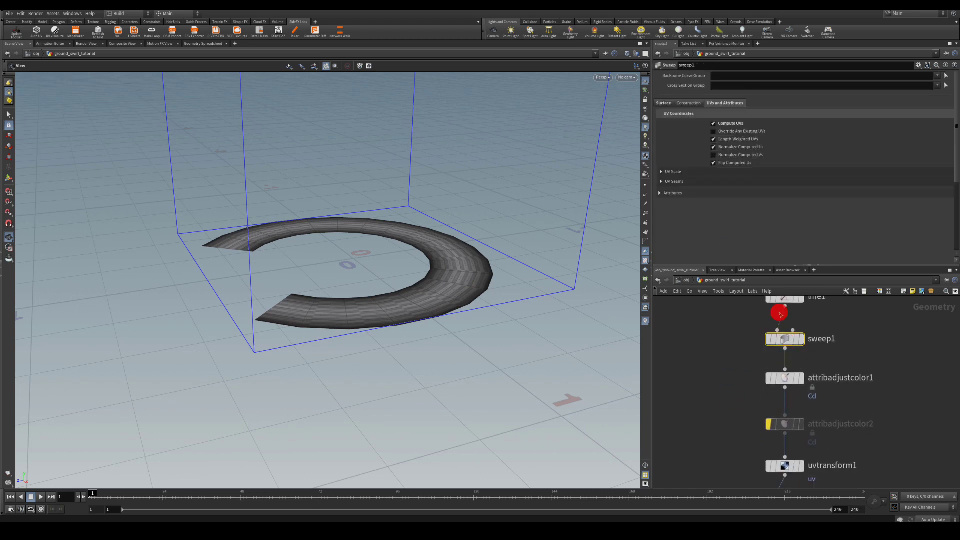
{"action": "left_click", "coordinate": [662, 103]}
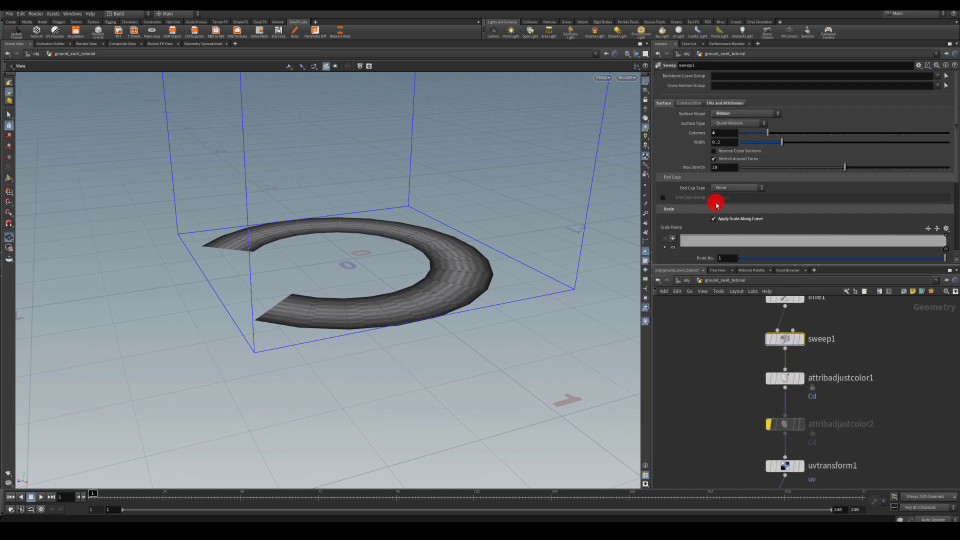
{"action": "scroll", "coordinate": [720, 203], "scroll_direction": "down", "scroll_amount": 5}
{"action": "left_click_drag", "start_coordinate": [417, 261], "coordinate": [351, 189]}
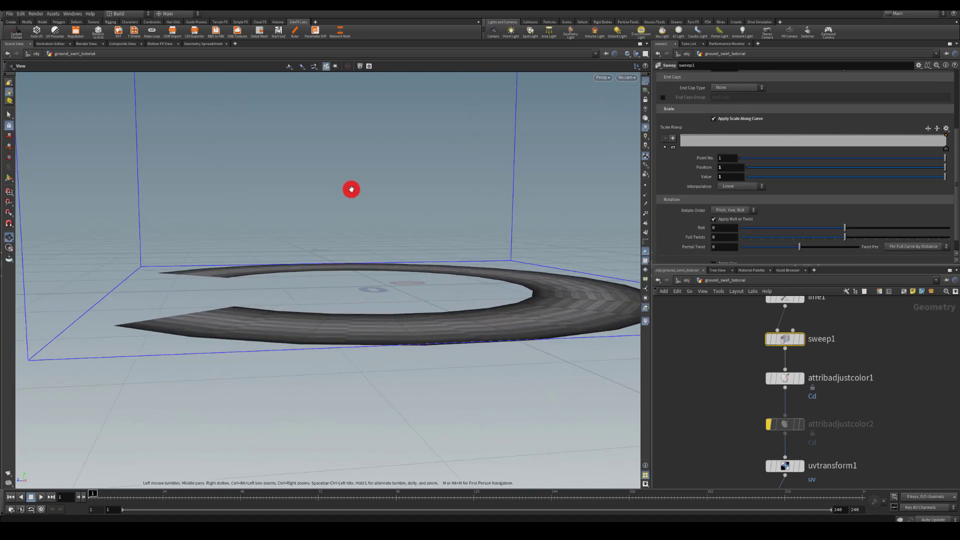
{"action": "left_click_drag", "start_coordinate": [174, 304], "coordinate": [248, 269]}
{"action": "middle_click_drag", "start_coordinate": [248, 269], "coordinate": [288, 256]}
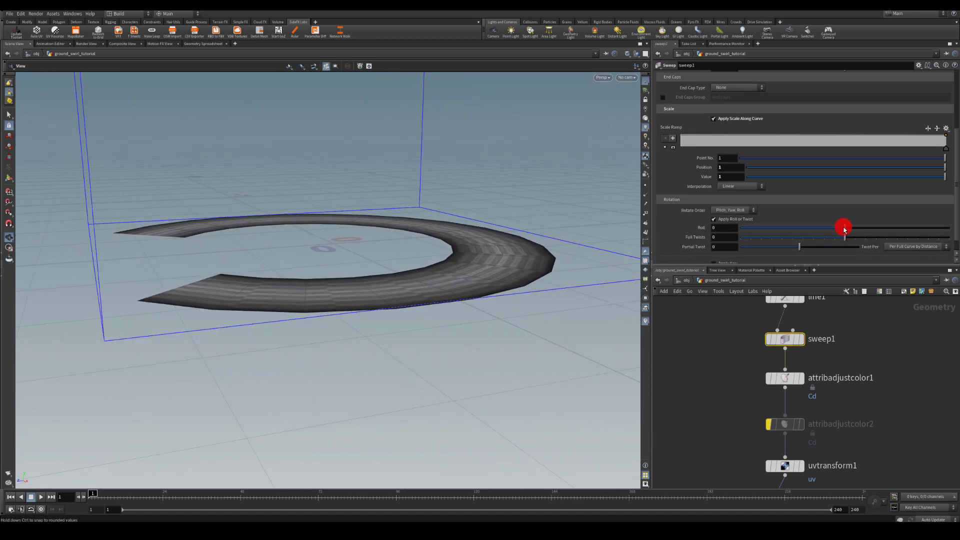
- Try different small roll values on sweep1 to tilt the strip relative to the ground
{"action": "left_click_drag", "start_coordinate": [844, 229], "coordinate": [853, 227]}
{"action": "left_click_drag", "start_coordinate": [464, 235], "coordinate": [529, 225]}
{"action": "left_click_drag", "start_coordinate": [855, 230], "coordinate": [816, 219]}
{"action": "mouse_move", "coordinate": [395, 305]}
{"action": "left_mouse_down"}
{"action": "mouse_move", "coordinate": [395, 290]}
{"action": "mouse_move", "coordinate": [439, 300]}
{"action": "mouse_move", "coordinate": [440, 315]}
{"action": "mouse_move", "coordinate": [397, 319]}
{"action": "left_mouse_up"}
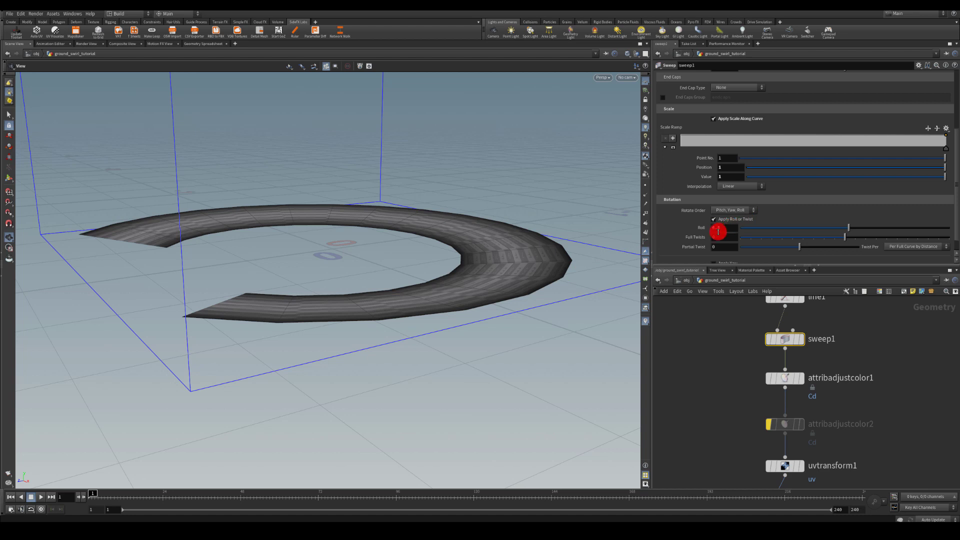
{"action": "left_click_drag", "start_coordinate": [321, 262], "coordinate": [634, 264]}
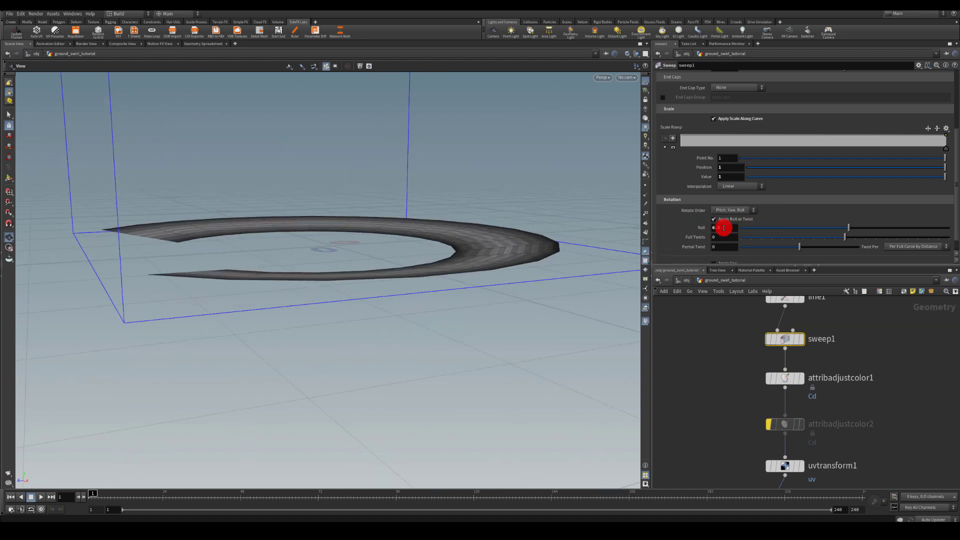
- Set the roll of sweep1 to 3.5 and check the strip's tilt from low and high angles
{"action": "left_click_drag", "start_coordinate": [723, 228], "coordinate": [637, 229]}
{"action": "type", "text": "3.5"}
{"action": "key", "text": "Return"}
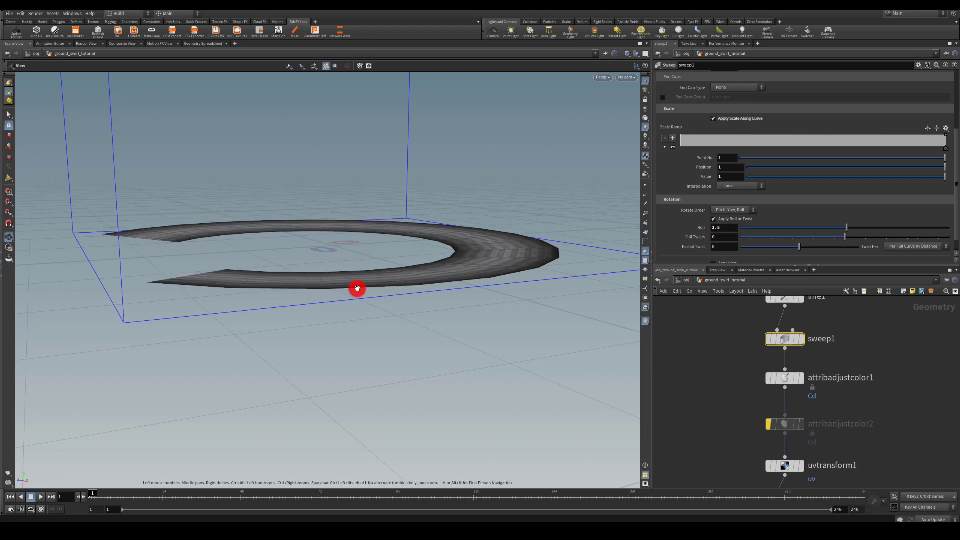
{"action": "left_click_drag", "start_coordinate": [357, 288], "coordinate": [379, 252]}
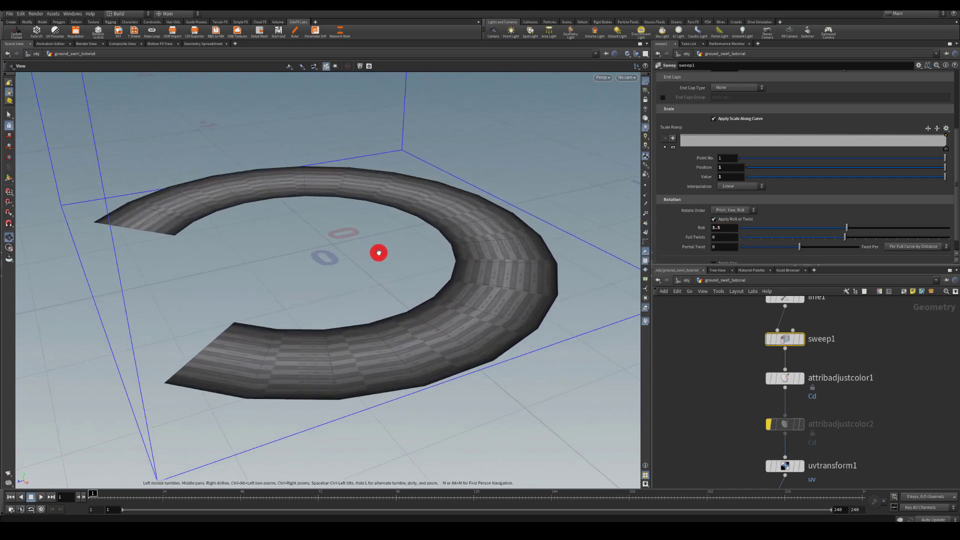
{"action": "left_click", "coordinate": [715, 224]}
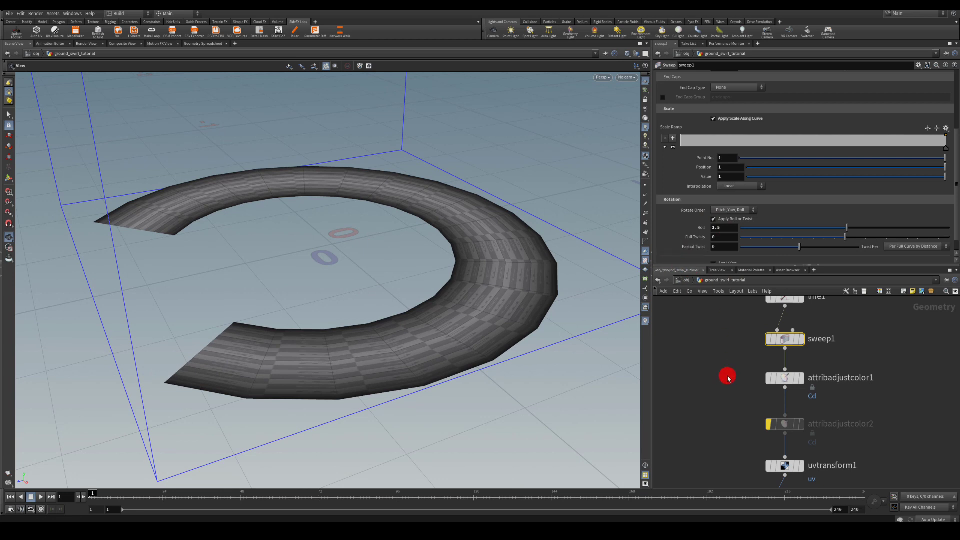
- Add a Transform node connected below matchsize1
{"action": "middle_click_drag", "start_coordinate": [718, 410], "coordinate": [737, 271]}
{"action": "middle_click_drag", "start_coordinate": [765, 429], "coordinate": [765, 402]}
{"action": "left_click", "coordinate": [809, 406]}
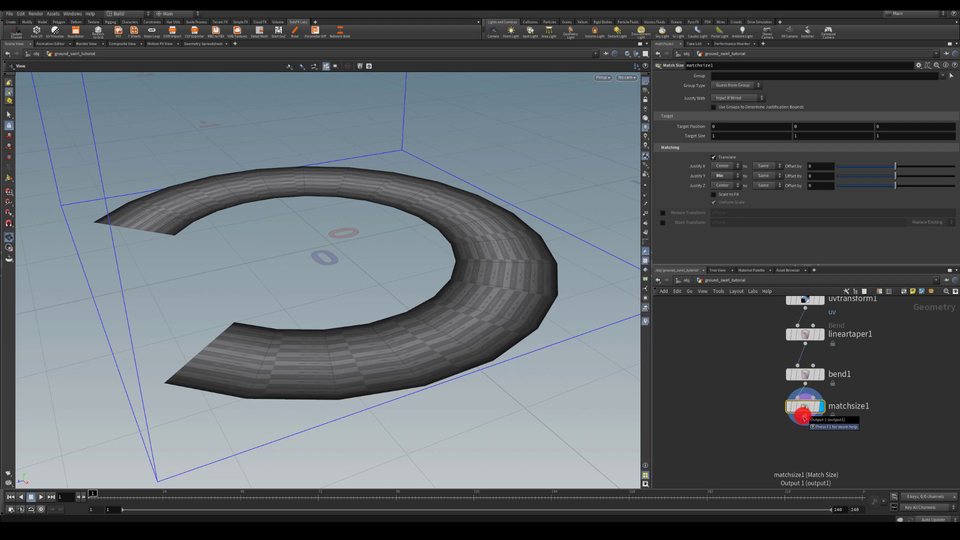
{"action": "left_click_drag", "start_coordinate": [394, 215], "coordinate": [437, 265], "text": "alt"}
{"action": "right_click_drag", "start_coordinate": [437, 266], "coordinate": [379, 364], "text": "alt"}
{"action": "left_click_drag", "start_coordinate": [380, 365], "coordinate": [393, 317], "text": "alt"}
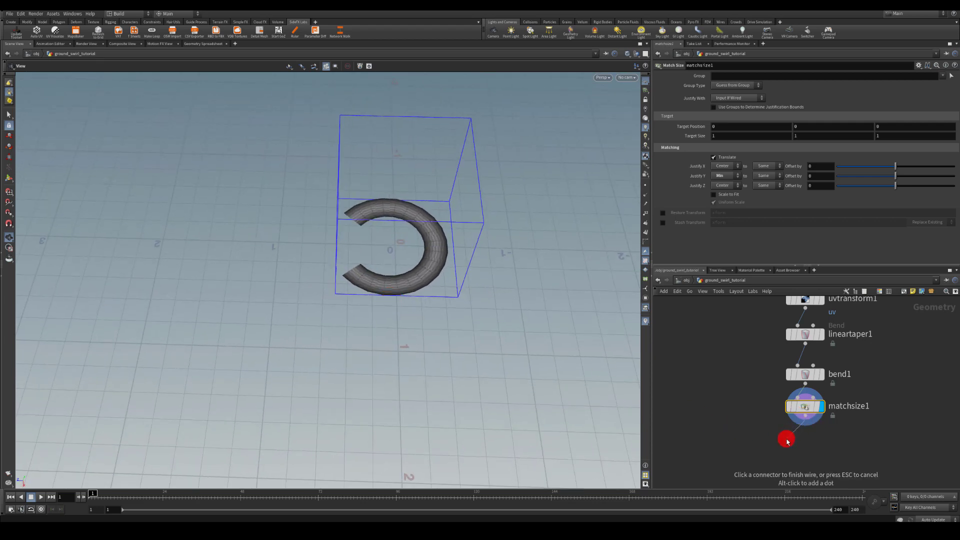
{"action": "key", "text": "Tab"}
{"action": "type", "text": "ga,m"}
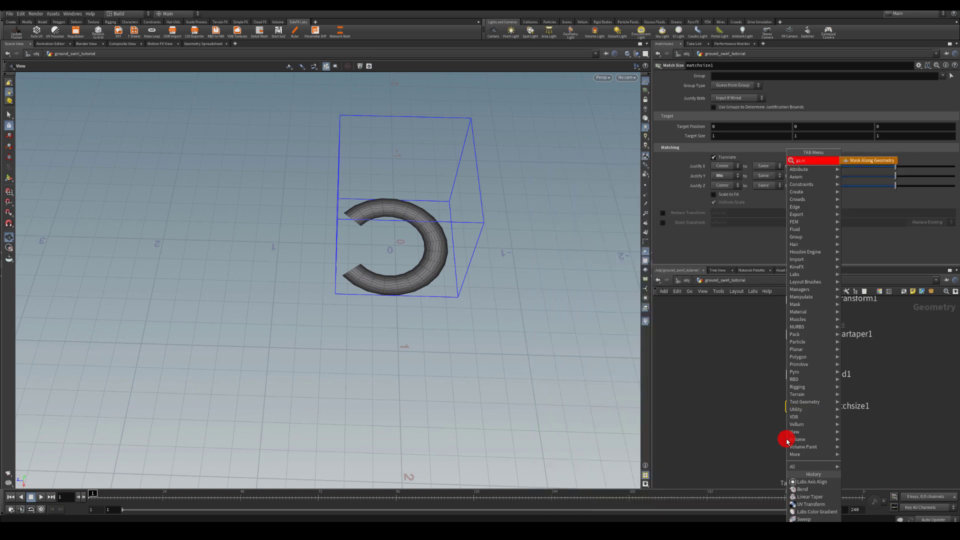
{"action": "key", "text": "BackSpace"}
{"action": "key", "text": "BackSpace"}
{"action": "key", "text": "BackSpace"}
{"action": "type", "text": "trans"}
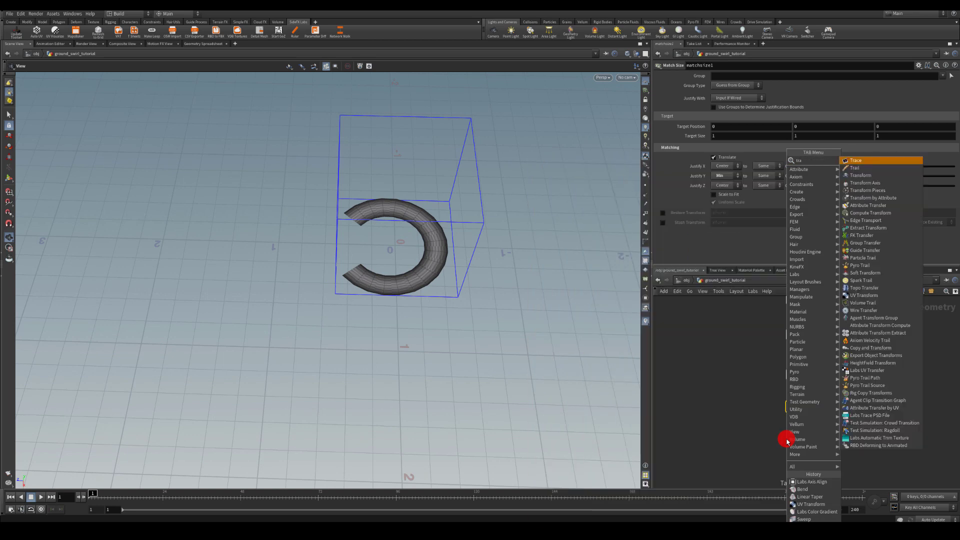
{"action": "key", "text": "Return"}
{"action": "left_click", "coordinate": [787, 443]}
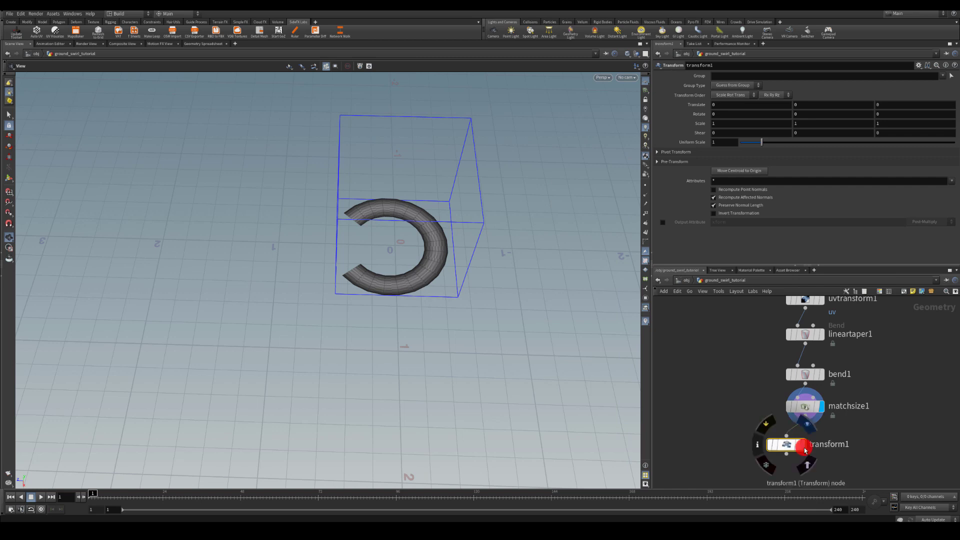
- Rename the transform node to transform1_engine_scale and leave more space between it and matchsize1
{"action": "double_click", "coordinate": [846, 443]}
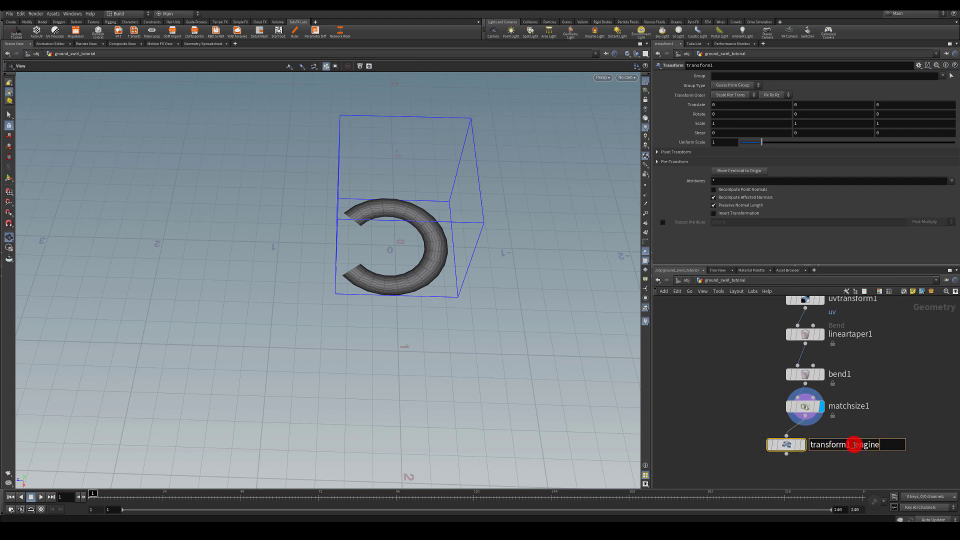
{"action": "type", "text": "_engine_scale"}
{"action": "key", "text": "Return"}
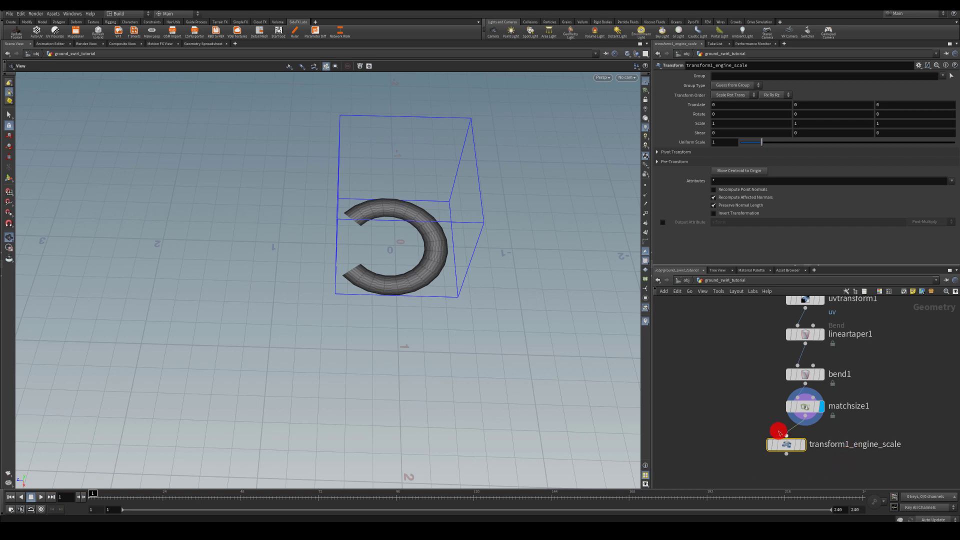
{"action": "left_click_drag", "start_coordinate": [788, 449], "coordinate": [800, 463]}
{"action": "middle_click_drag", "start_coordinate": [767, 414], "coordinate": [744, 332]}
{"action": "left_click_drag", "start_coordinate": [775, 377], "coordinate": [786, 389]}
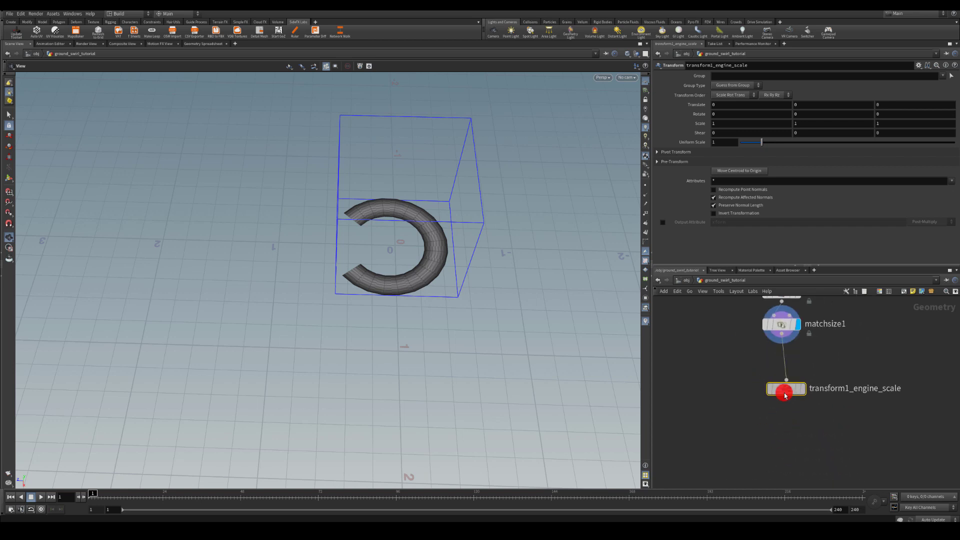
- Insert a Normal node between matchsize1 and transform1_engine_scale and set its cusp angle to 180
{"action": "key", "text": "Tab"}
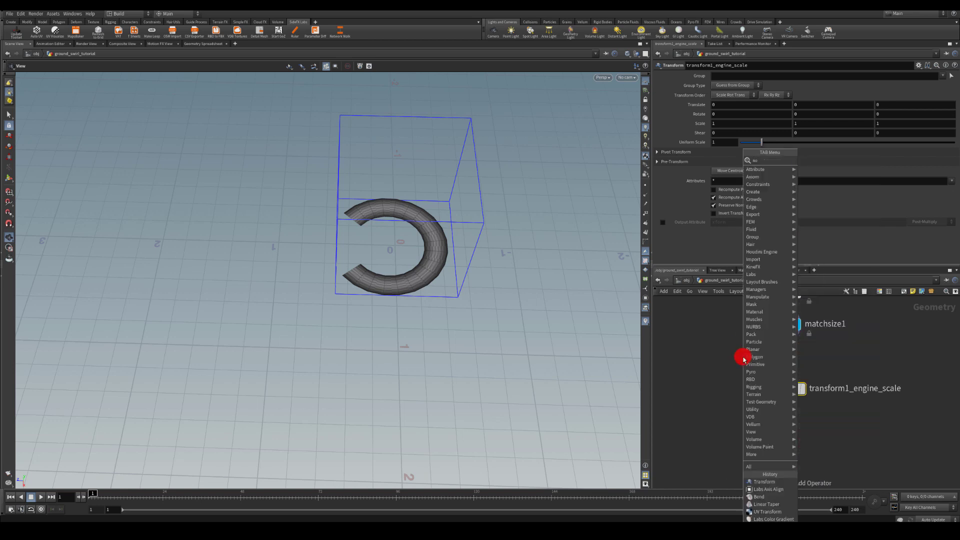
{"action": "type", "text": "no"}
{"action": "key", "text": "Return"}
{"action": "left_click", "coordinate": [743, 359]}
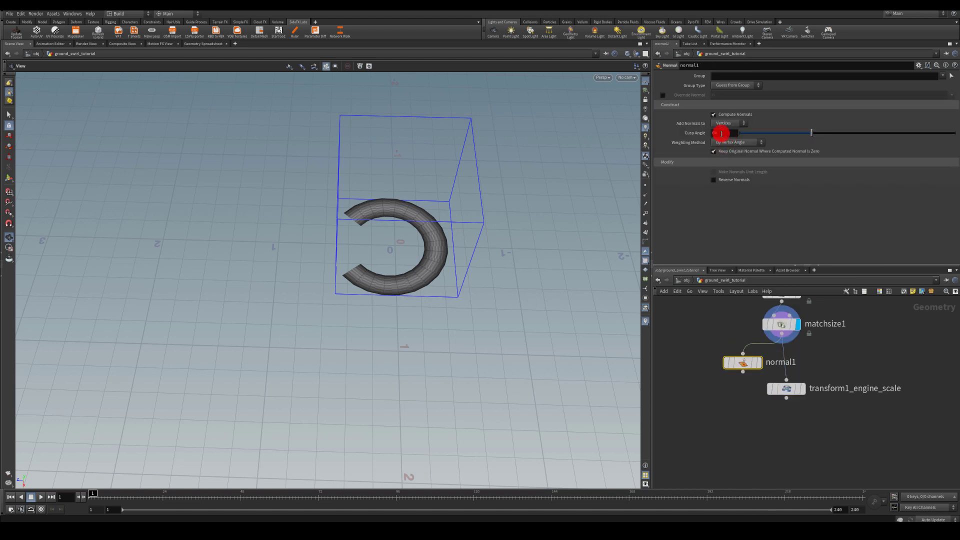
{"action": "type", "text": "180"}
{"action": "key", "text": "Return"}
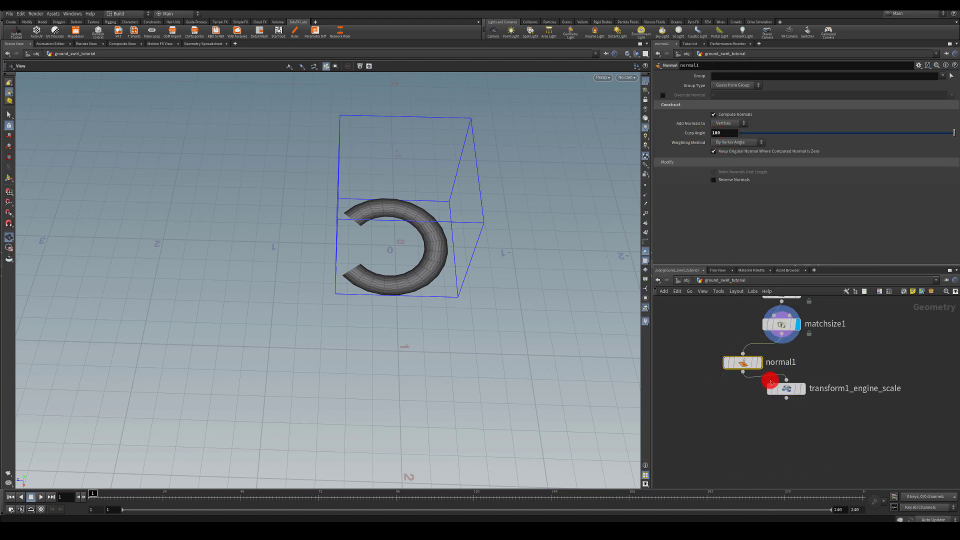
- Display transform1_engine_scale, try a uniform scale of 50, and set it to 100
{"action": "left_click", "coordinate": [801, 394]}
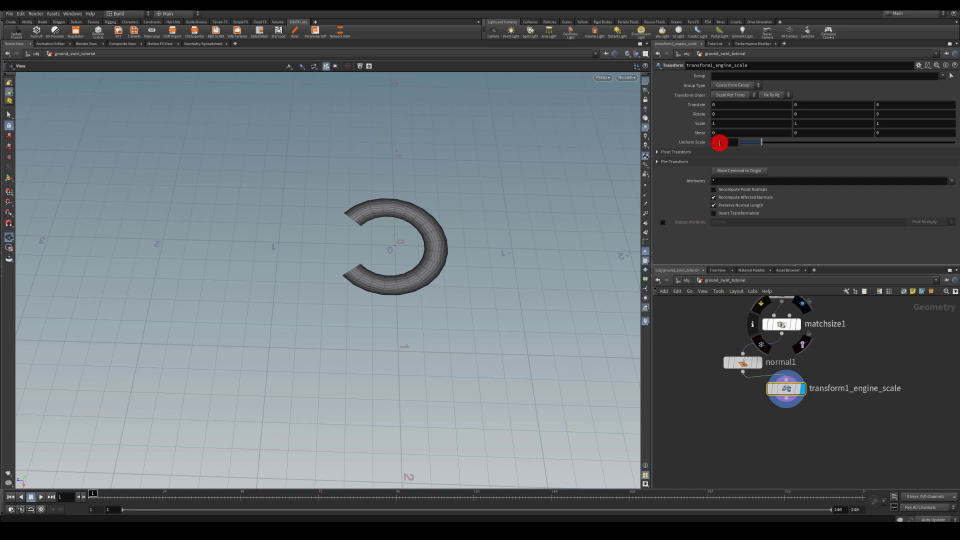
{"action": "type", "text": "50"}
{"action": "key", "text": "Return"}
{"action": "key", "text": "f"}
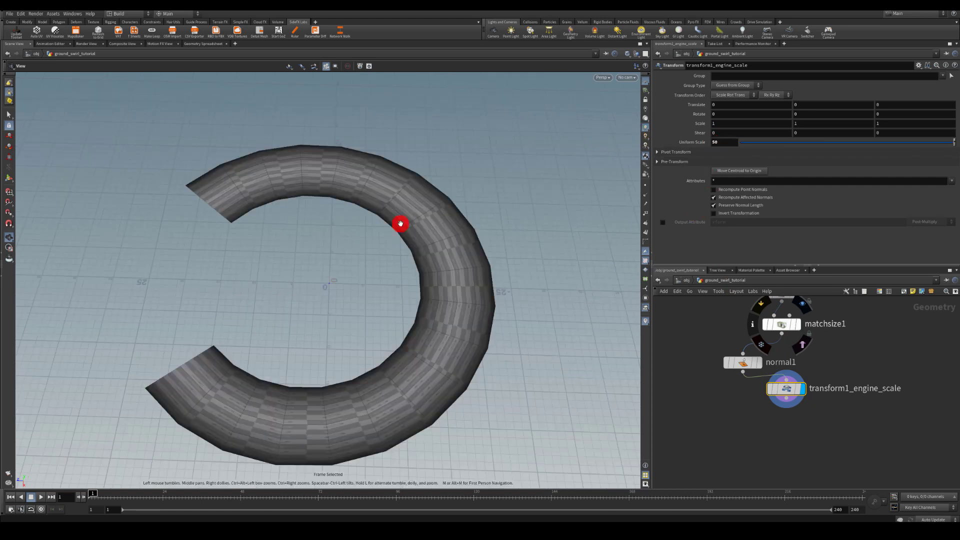
{"action": "left_click_drag", "start_coordinate": [306, 286], "coordinate": [276, 248]}
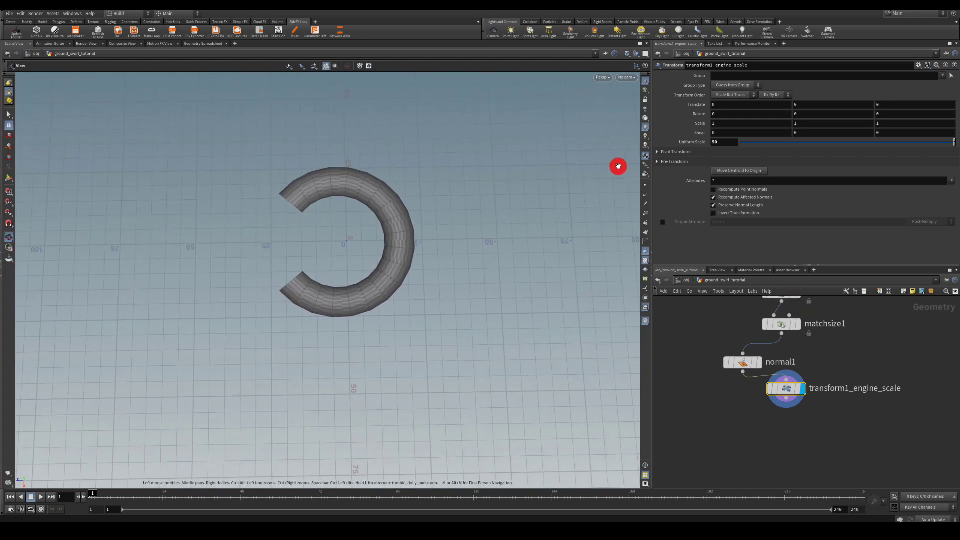
{"action": "type", "text": "100"}
{"action": "key", "text": "Return"}
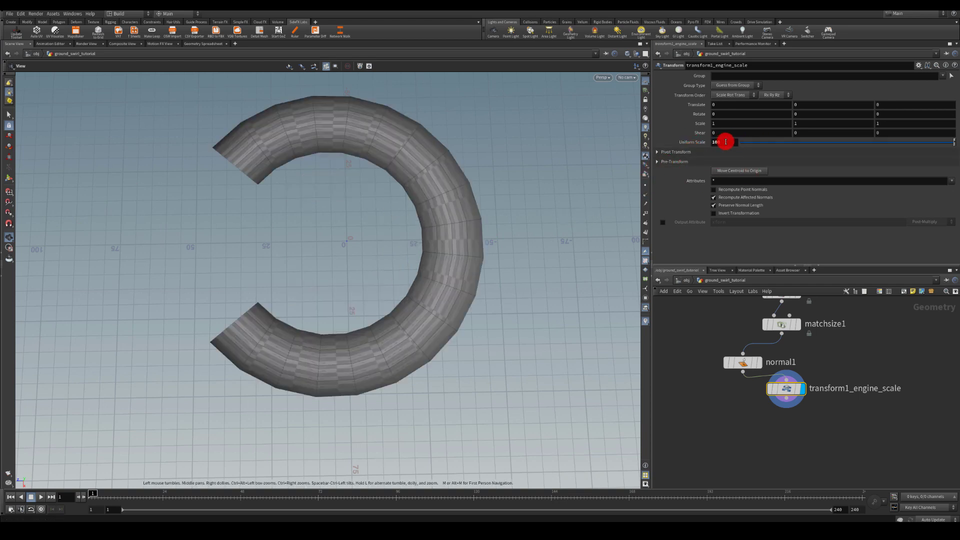
- Set the uniform scale of transform1_engine_scale to 150
{"action": "left_click", "coordinate": [723, 142]}
{"action": "key", "text": "Return"}
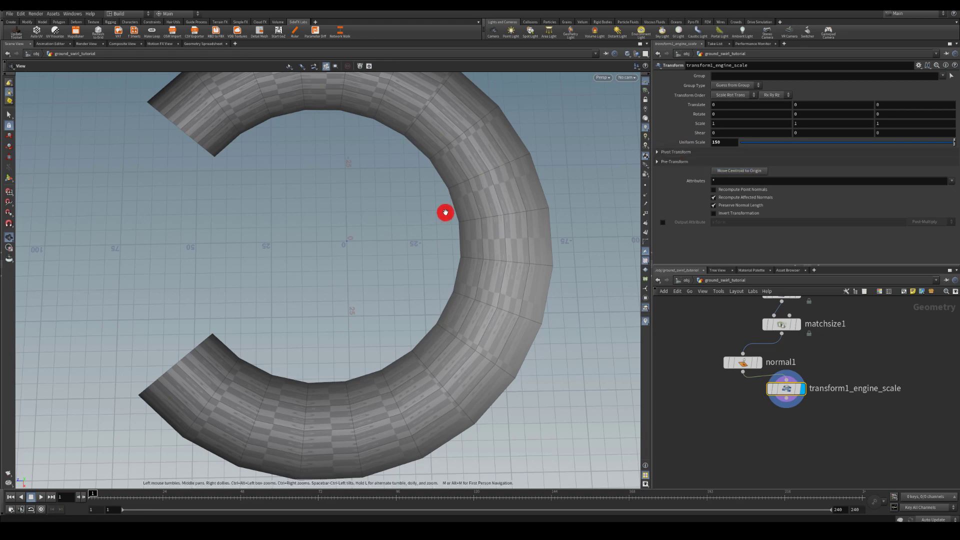
{"action": "scroll", "coordinate": [365, 281], "scroll_direction": "down", "scroll_amount": 3}
{"action": "middle_click_drag", "start_coordinate": [358, 231], "coordinate": [374, 271]}
{"action": "mouse_move", "coordinate": [374, 271]}
{"action": "left_mouse_down"}
{"action": "mouse_move", "coordinate": [358, 231]}
{"action": "mouse_move", "coordinate": [367, 270]}
{"action": "mouse_move", "coordinate": [377, 277]}
{"action": "mouse_move", "coordinate": [385, 263]}
{"action": "left_mouse_up"}
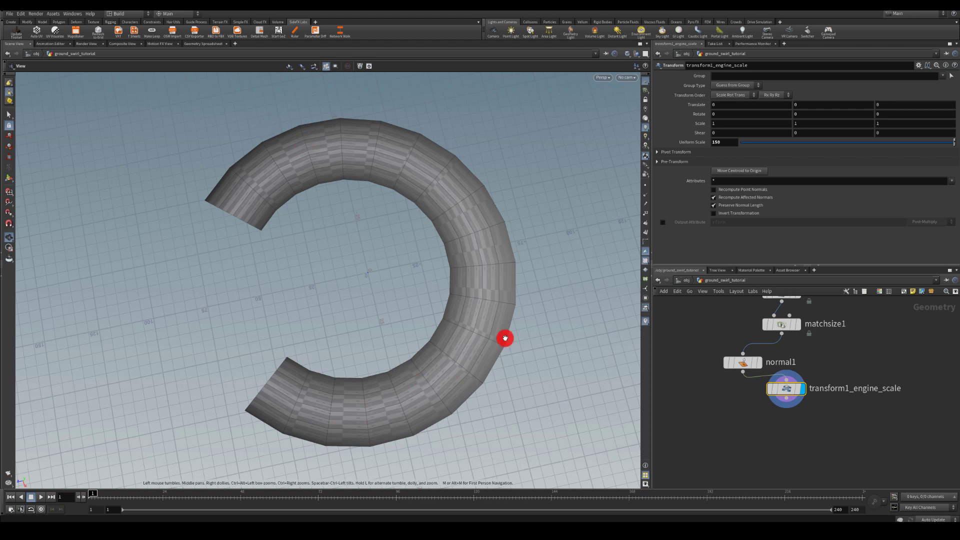
- Try 50 points on line1 at the start of the network, and set its point count to 35
{"action": "middle_click_drag", "start_coordinate": [739, 326], "coordinate": [725, 418]}
{"action": "middle_click_drag", "start_coordinate": [701, 334], "coordinate": [703, 423]}
{"action": "middle_click_drag", "start_coordinate": [715, 342], "coordinate": [721, 449]}
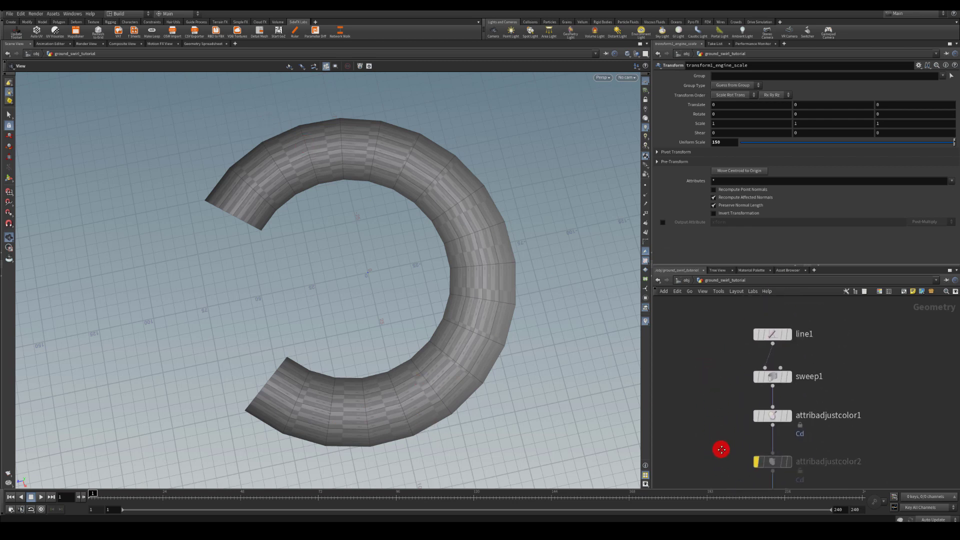
{"action": "scroll", "coordinate": [720, 449], "scroll_direction": "up", "scroll_amount": 2}
{"action": "left_click", "coordinate": [775, 361]}
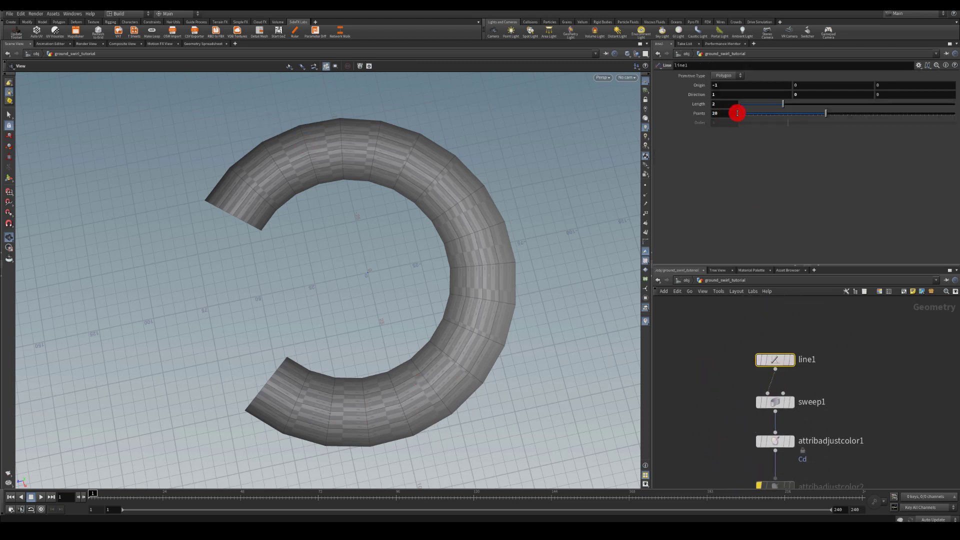
{"action": "left_click_drag", "start_coordinate": [737, 113], "coordinate": [953, 111]}
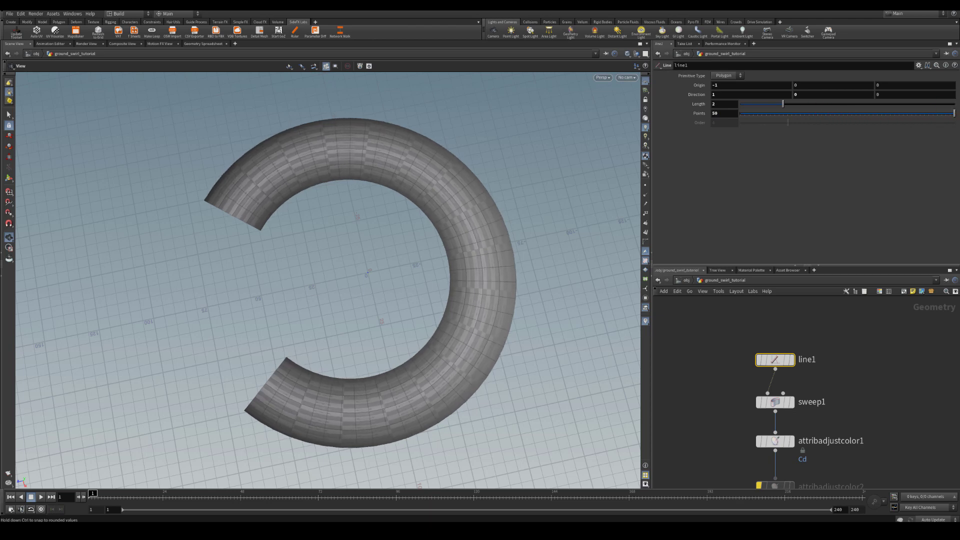
{"action": "left_click_drag", "start_coordinate": [317, 313], "coordinate": [236, 212]}
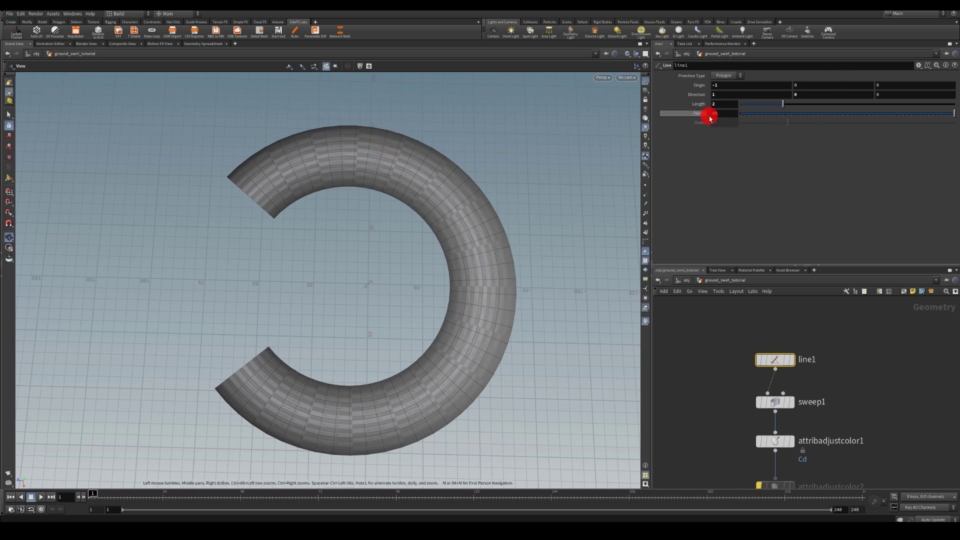
{"action": "left_click_drag", "start_coordinate": [726, 117], "coordinate": [699, 123]}
{"action": "type", "text": "35"}
{"action": "key", "text": "Return"}
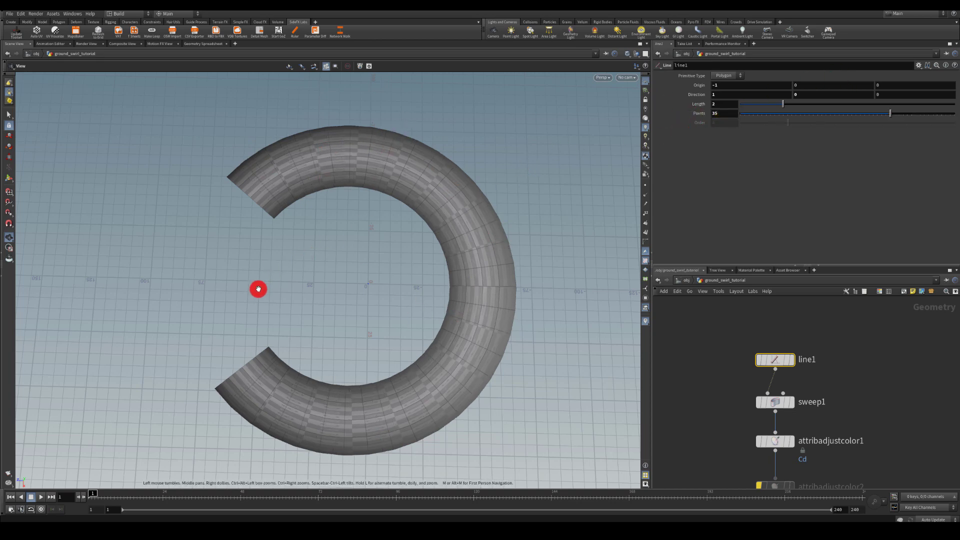
- Inspect the smoother swirl from several angles and compare it with attribadjustcolor2 temporarily enabled, leaving that node bypassed
{"action": "left_click_drag", "start_coordinate": [258, 289], "coordinate": [340, 222]}
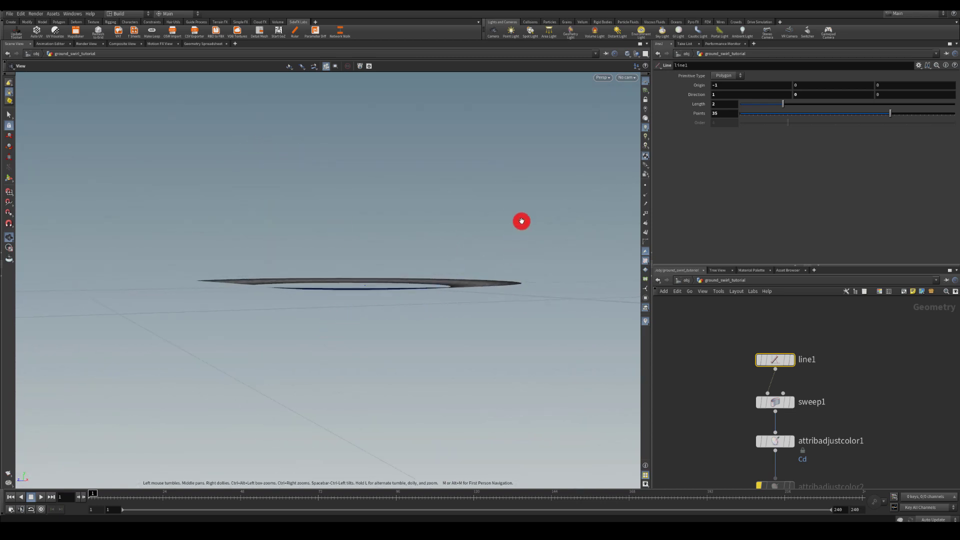
{"action": "left_click_drag", "start_coordinate": [521, 221], "coordinate": [479, 288]}
{"action": "left_click_drag", "start_coordinate": [495, 218], "coordinate": [354, 280]}
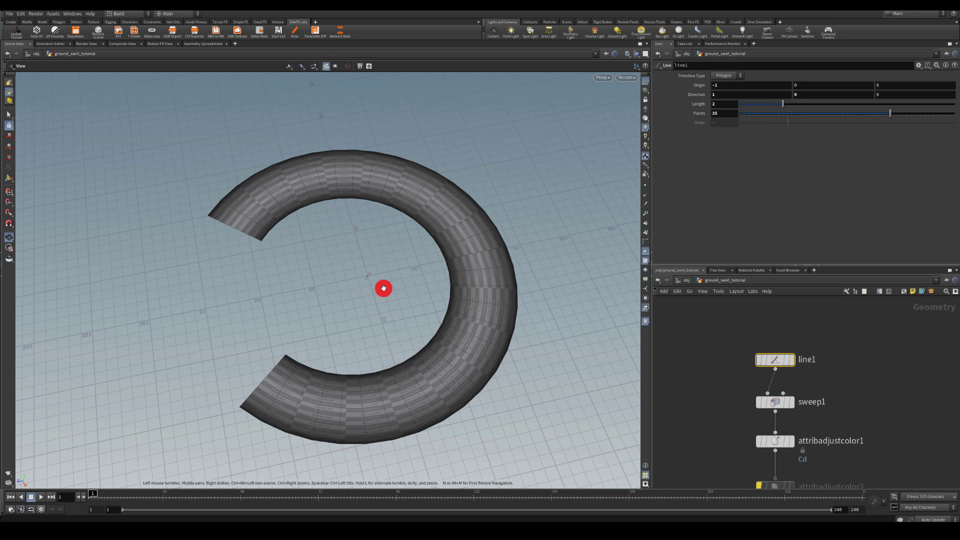
{"action": "scroll", "coordinate": [712, 435], "scroll_direction": "down", "scroll_amount": 5}
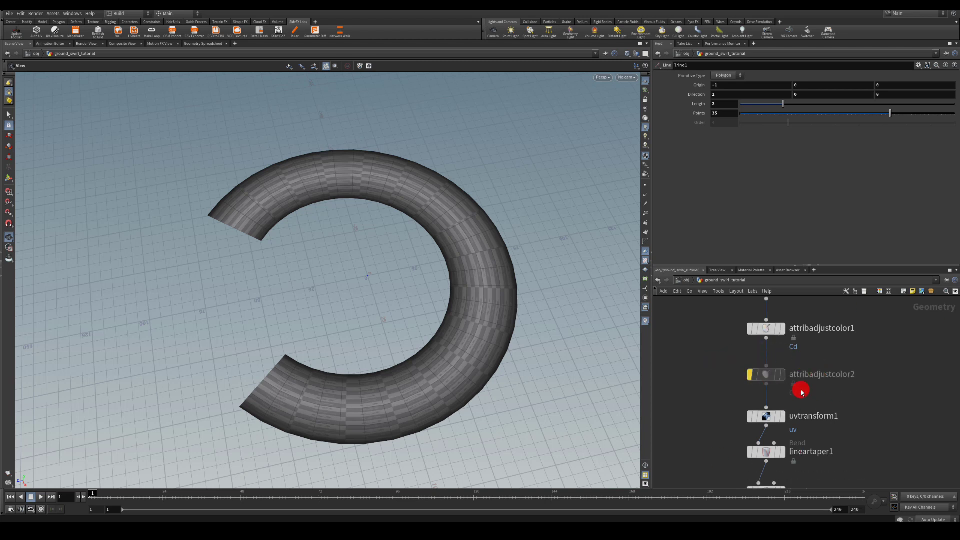
{"action": "left_click", "coordinate": [751, 374]}
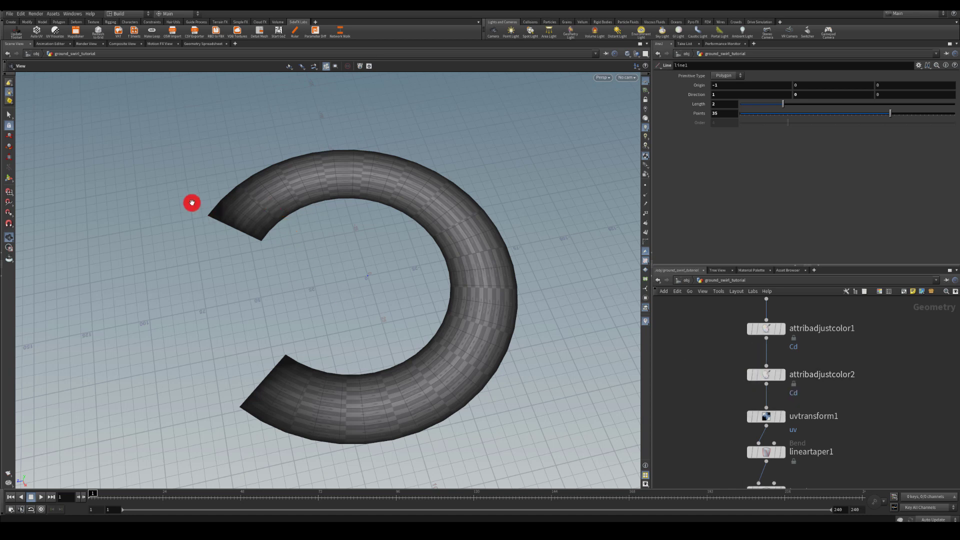
{"action": "left_click", "coordinate": [751, 376]}
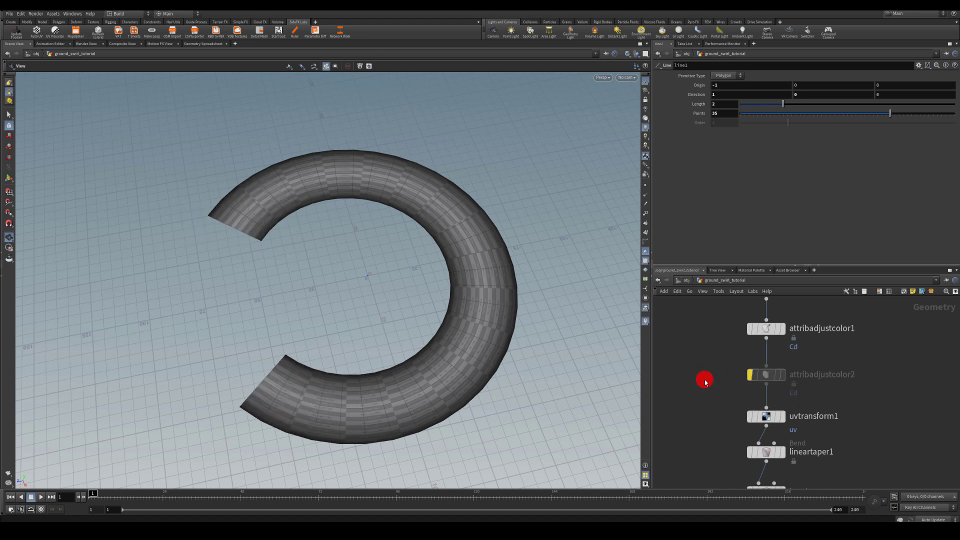
- Return to the object level and hide the ground_swirl_tutorial object
{"action": "key", "text": "u"}
{"action": "left_click_drag", "start_coordinate": [789, 342], "coordinate": [718, 344]}
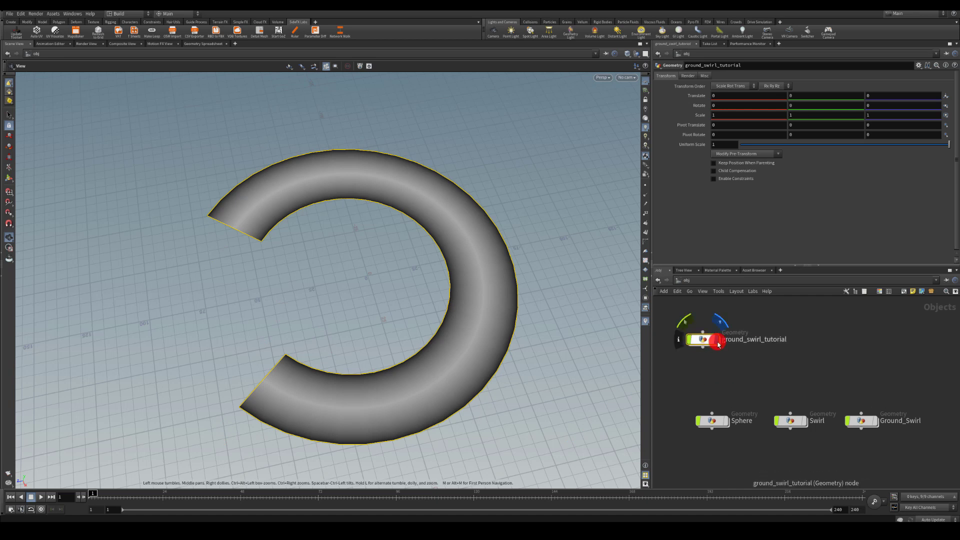
{"action": "left_click", "coordinate": [718, 343]}
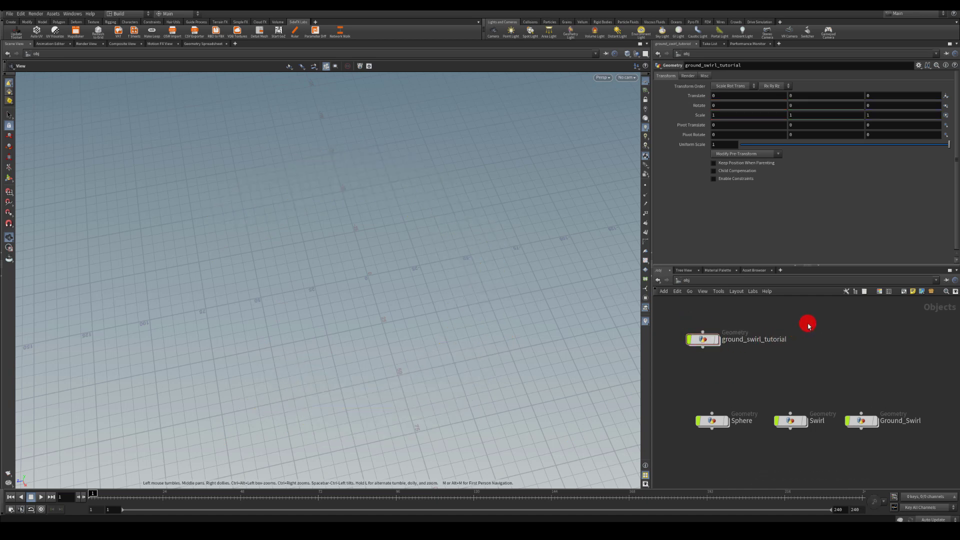
- Add a new Geometry object beside ground_swirl_tutorial
{"action": "key", "text": "Tab"}
{"action": "type", "text": "gro"}
{"action": "key", "text": "BackSpace"}
{"action": "key", "text": "BackSpace"}
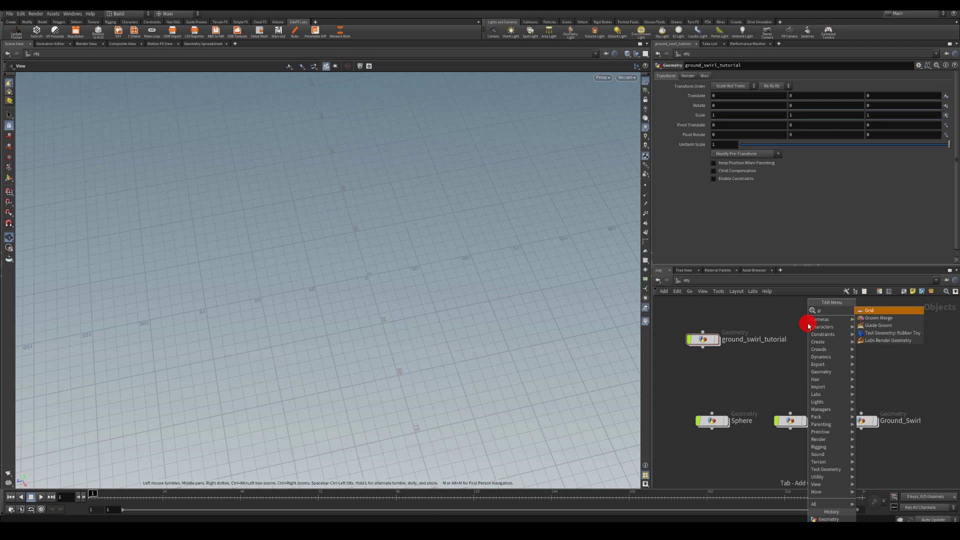
{"action": "type", "text": "eo"}
{"action": "key", "text": "Return"}
{"action": "left_click", "coordinate": [808, 325]}
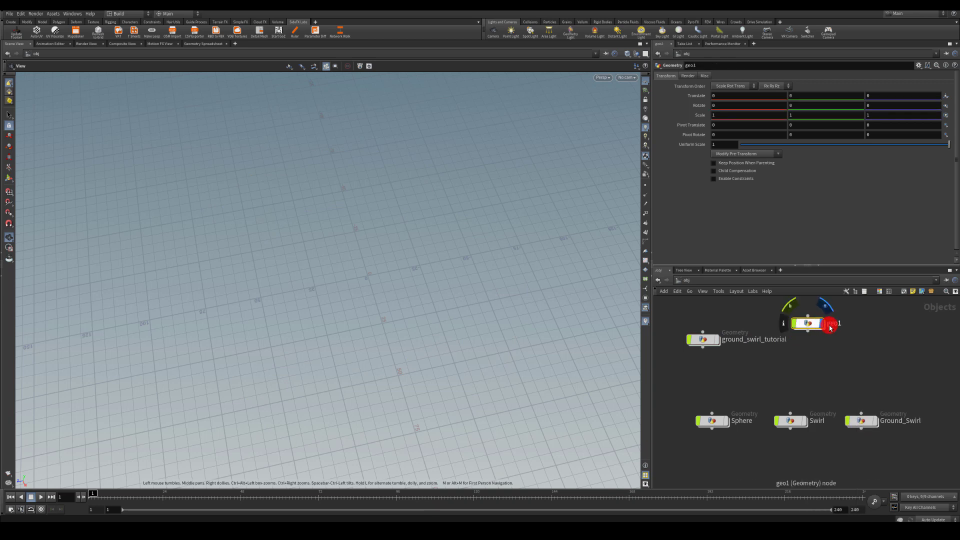
- Rename the new Geometry object to swirl_tutorial and enter its network
{"action": "double_click", "coordinate": [843, 323]}
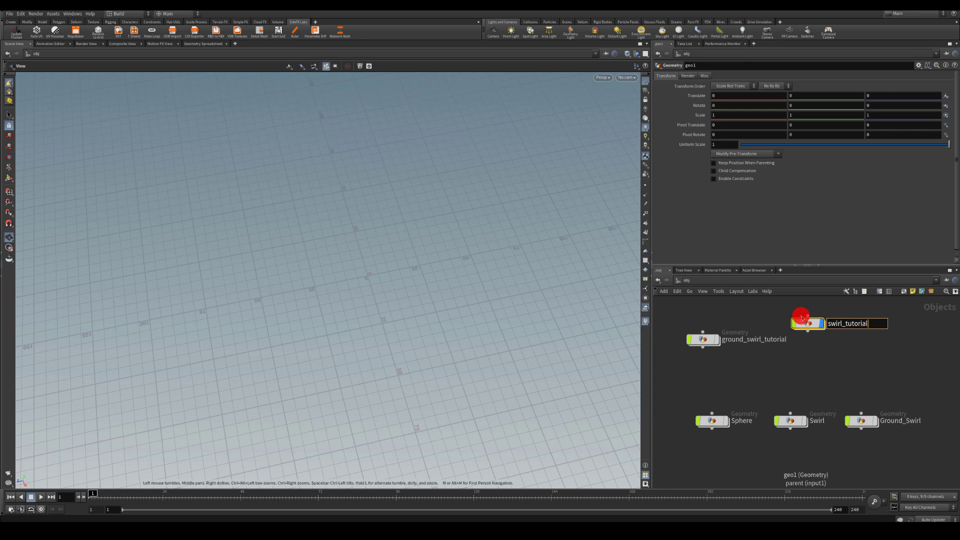
{"action": "key", "text": "Return"}
{"action": "left_click_drag", "start_coordinate": [814, 324], "coordinate": [834, 343]}
{"action": "double_click", "coordinate": [834, 344]}
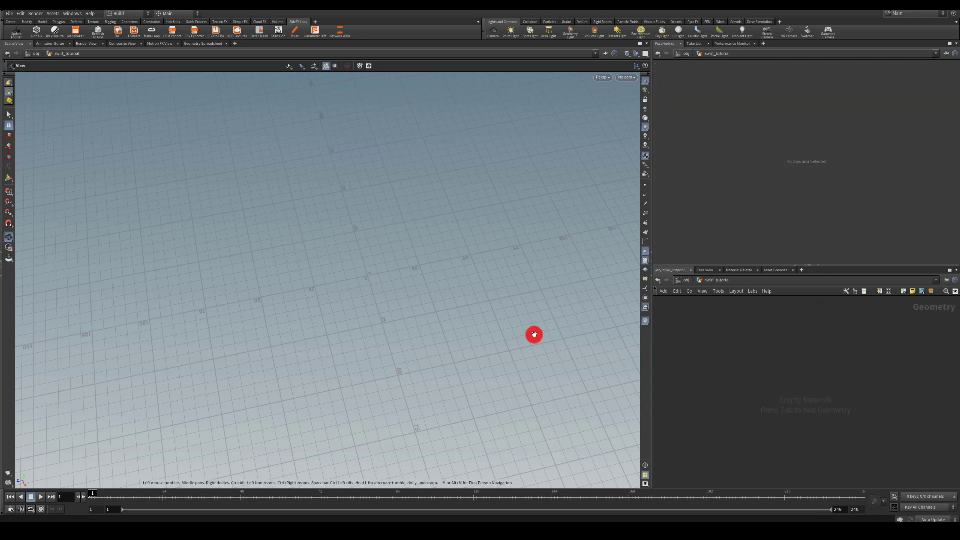
- Add a Labs Spiral node to the empty swirl_tutorial network and frame the curve in the viewport
{"action": "key", "text": "h"}
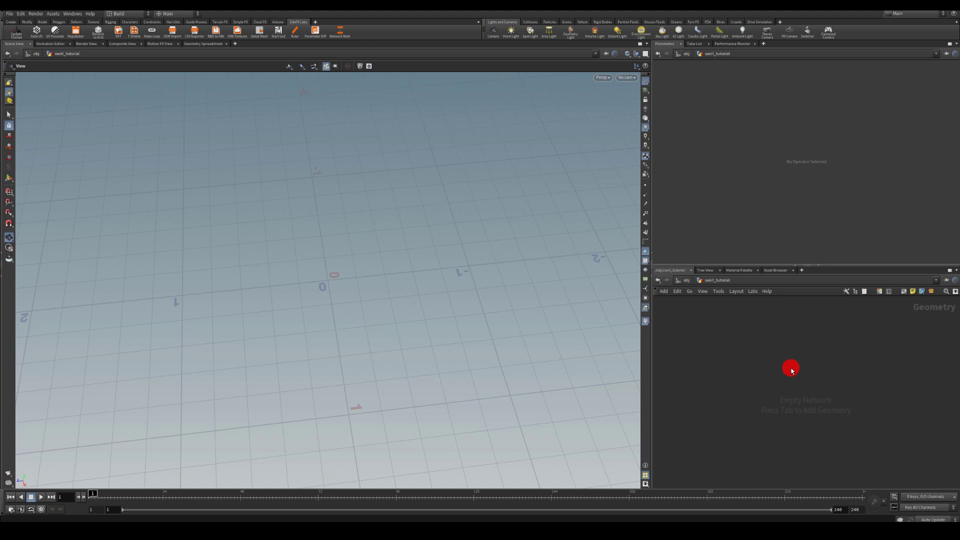
{"action": "key", "text": "Tab"}
{"action": "left_click", "coordinate": [745, 359]}
{"action": "key", "text": "Tab"}
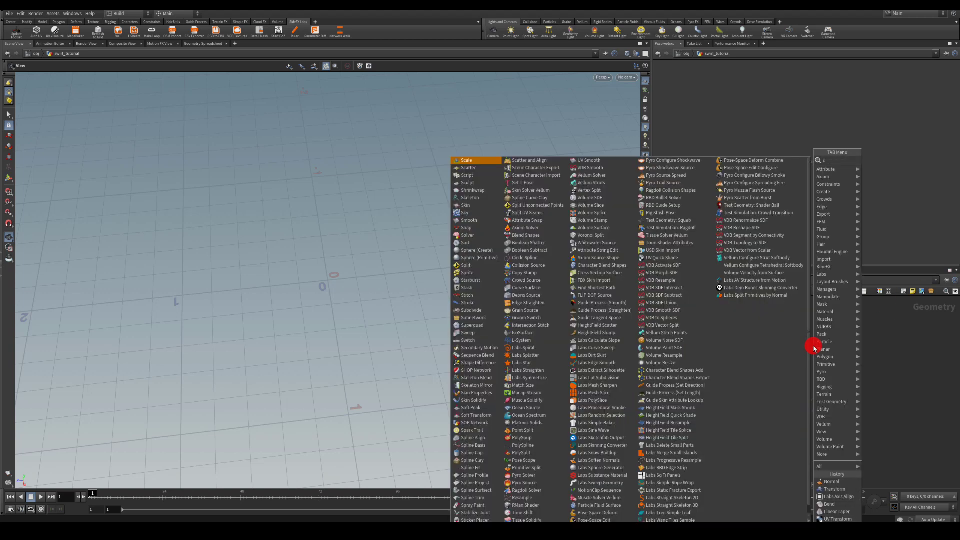
{"action": "type", "text": "spi"}
{"action": "key", "text": "Return"}
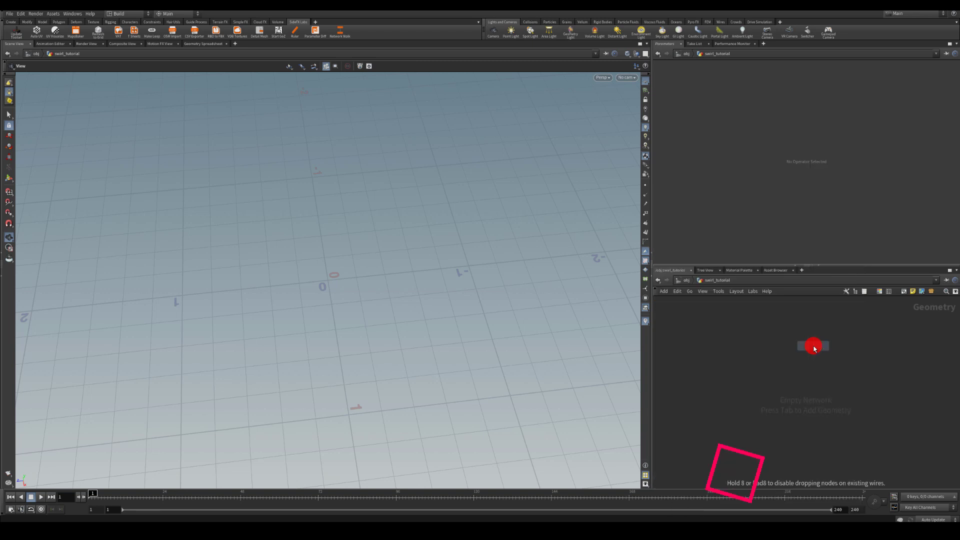
{"action": "left_click", "coordinate": [803, 341]}
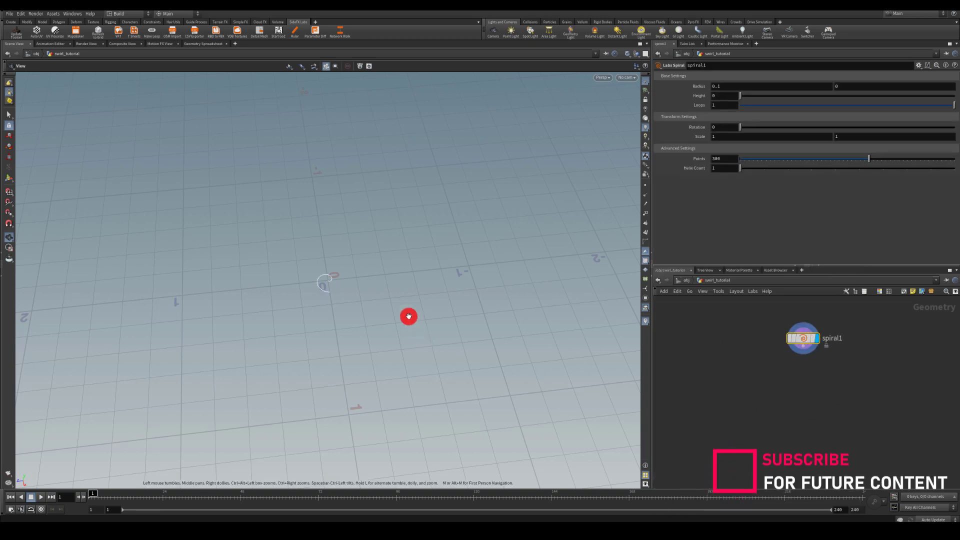
{"action": "key", "text": "f"}
{"action": "left_click_drag", "start_coordinate": [334, 270], "coordinate": [358, 299]}
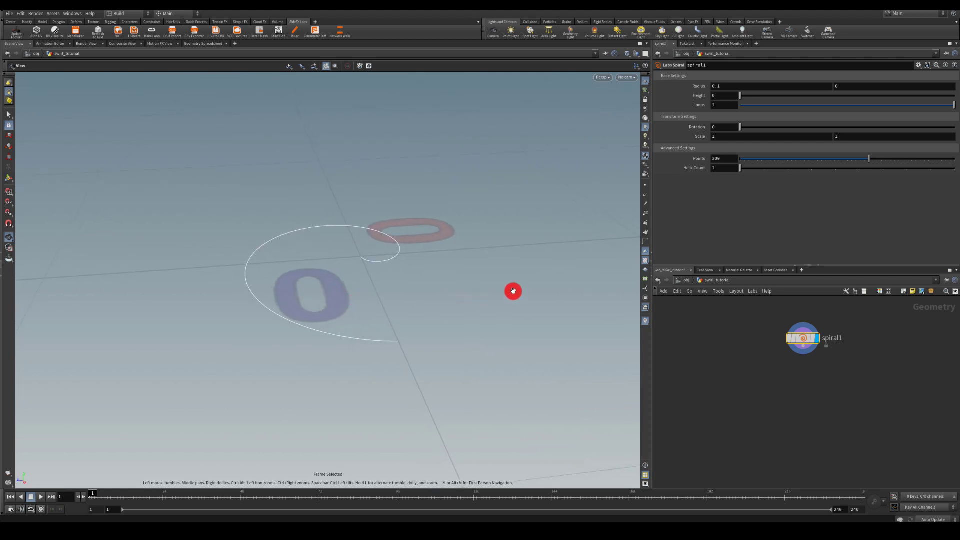
- Set the first radius value of spiral1 to 1
{"action": "left_click_drag", "start_coordinate": [723, 88], "coordinate": [698, 92]}
{"action": "type", "text": "1"}
{"action": "key", "text": "Return"}
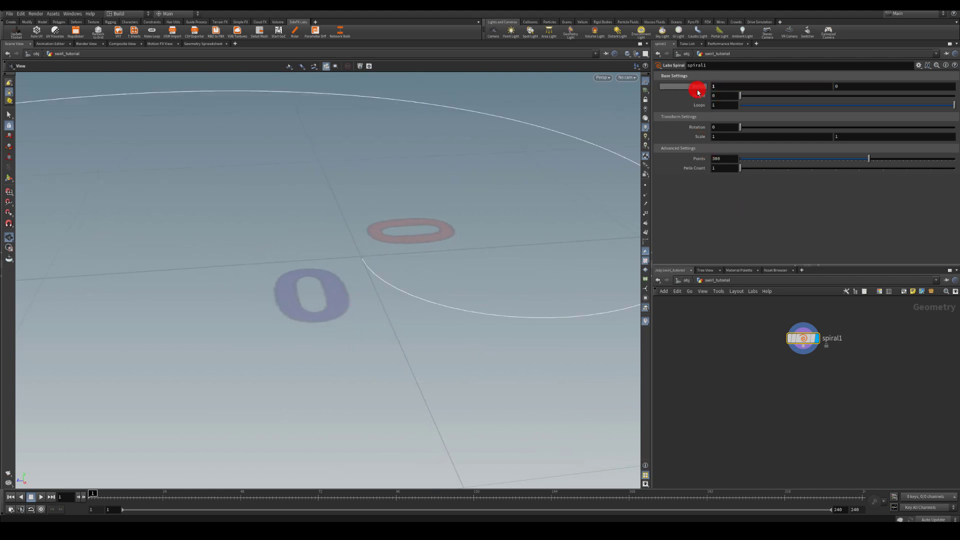
{"action": "right_click_drag", "start_coordinate": [354, 185], "coordinate": [338, 214]}
{"action": "left_click_drag", "start_coordinate": [337, 214], "coordinate": [398, 272]}
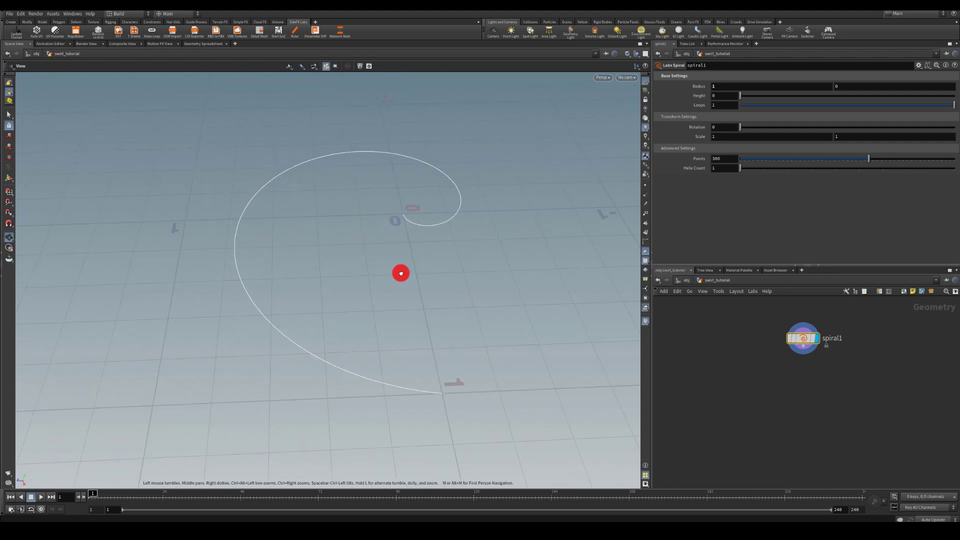
- Set the height of spiral1 to 1
{"action": "left_click_drag", "start_coordinate": [746, 98], "coordinate": [767, 95]}
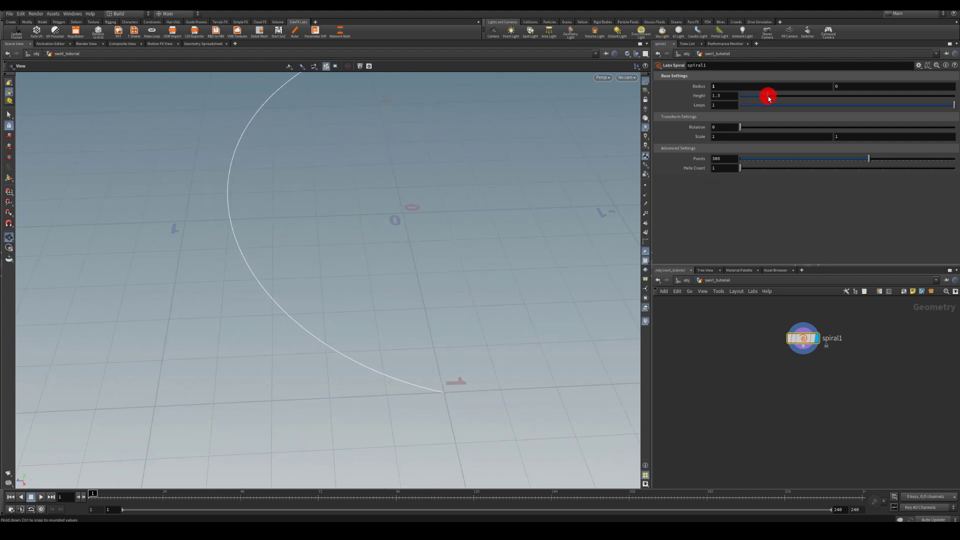
{"action": "type", "text": "1"}
{"action": "key", "text": "Return"}
{"action": "left_click_drag", "start_coordinate": [400, 205], "coordinate": [423, 173]}
{"action": "scroll", "coordinate": [423, 152], "scroll_direction": "down", "scroll_amount": 4}
{"action": "middle_click_drag", "start_coordinate": [423, 153], "coordinate": [422, 206]}
{"action": "left_click_drag", "start_coordinate": [422, 206], "coordinate": [398, 193]}
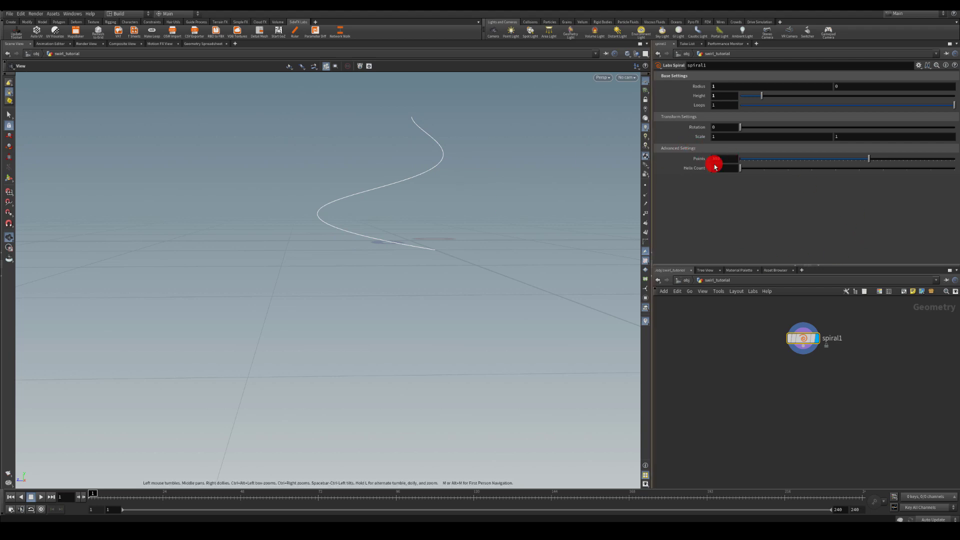
- Check the spiral's point density with the point display and set the point count to 50
{"action": "left_click", "coordinate": [645, 184]}
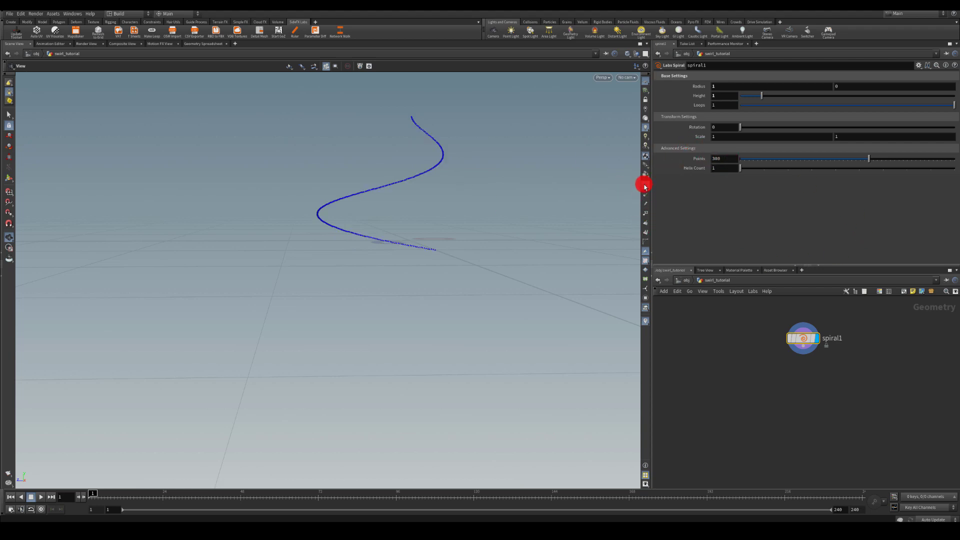
{"action": "left_click", "coordinate": [645, 185]}
{"action": "left_click_drag", "start_coordinate": [721, 160], "coordinate": [673, 160]}
{"action": "type", "text": "50"}
{"action": "key", "text": "Return"}
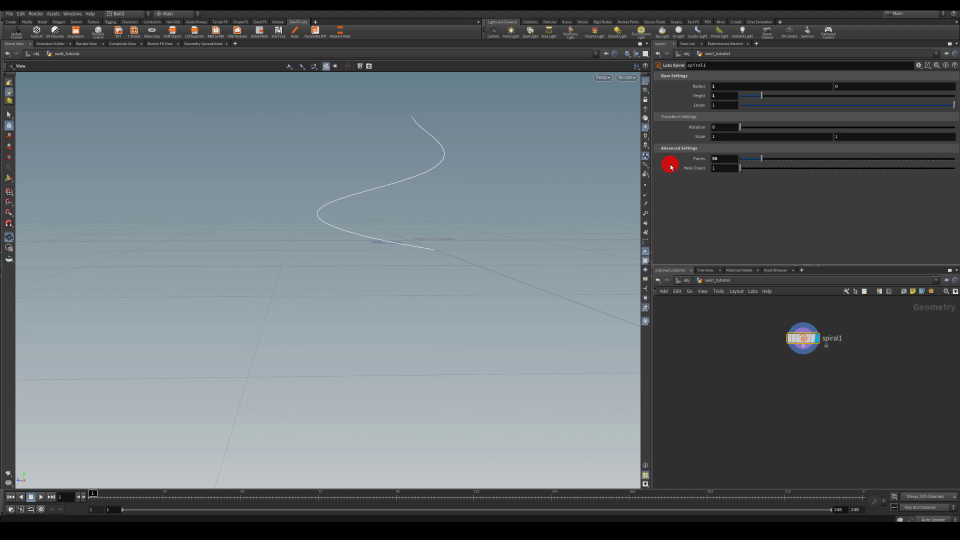
{"action": "left_click", "coordinate": [645, 185]}
- Set the second radius value of spiral1 to 1 and look at the curve from above and the side
{"action": "left_click_drag", "start_coordinate": [853, 88], "coordinate": [788, 88]}
{"action": "type", "text": "1"}
{"action": "key", "text": "Return"}
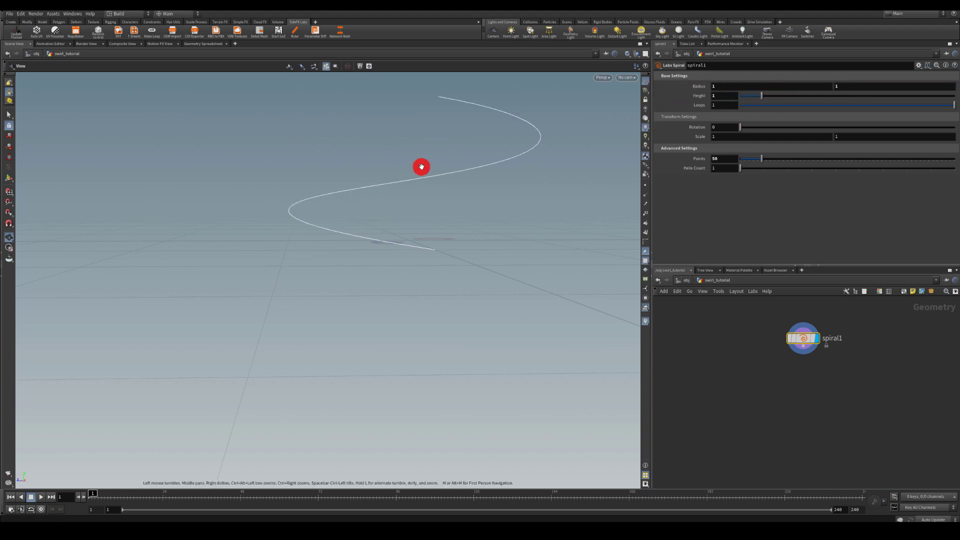
{"action": "left_click_drag", "start_coordinate": [366, 145], "coordinate": [333, 277]}
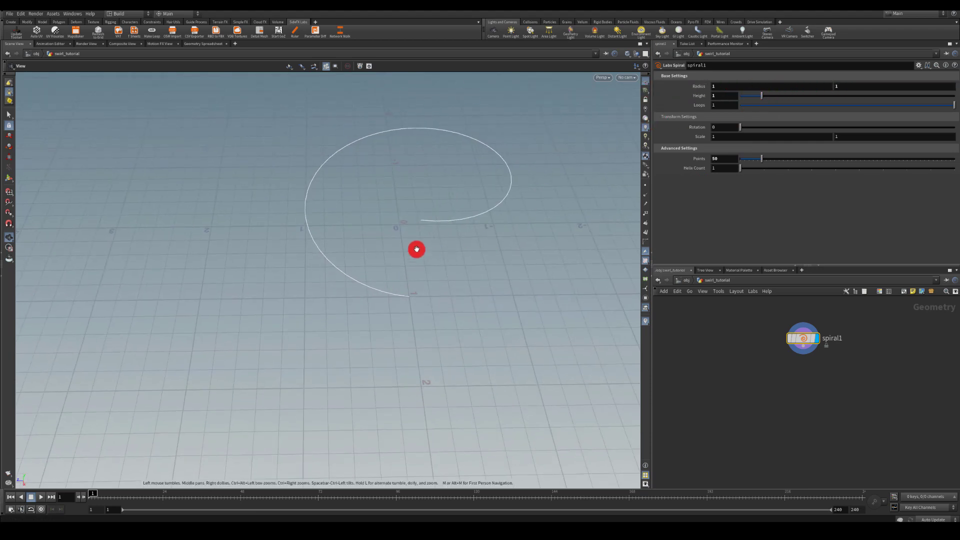
{"action": "left_click_drag", "start_coordinate": [425, 240], "coordinate": [482, 220]}
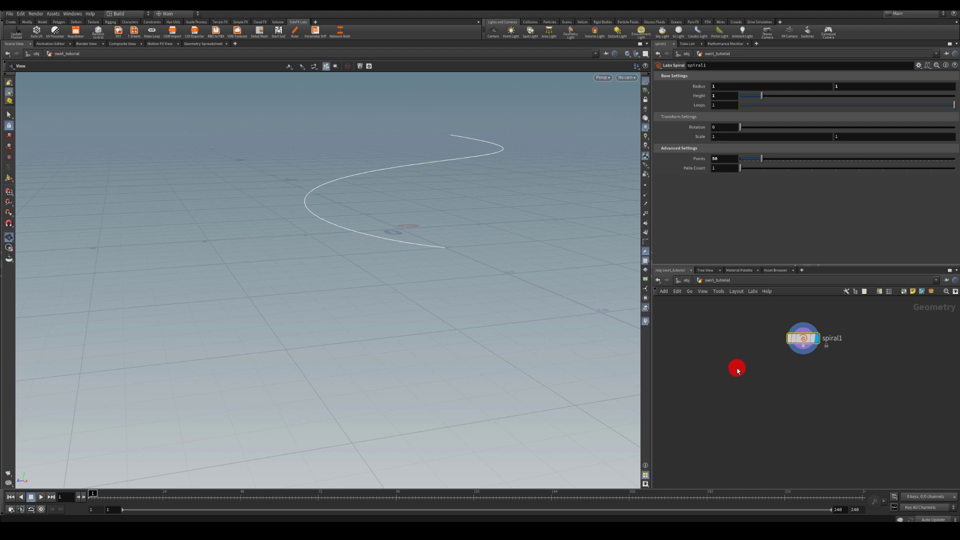
- Add a Sweep node connected below spiral1 and display it
{"action": "key", "text": "Tab"}
{"action": "type", "text": "s"}
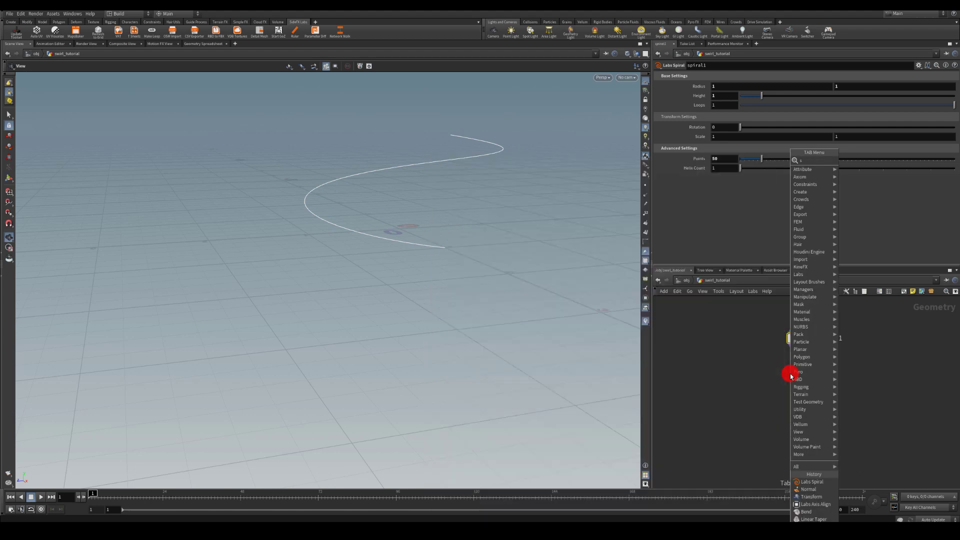
{"action": "type", "text": "weep"}
{"action": "key", "text": "Return"}
{"action": "left_click", "coordinate": [790, 374]}
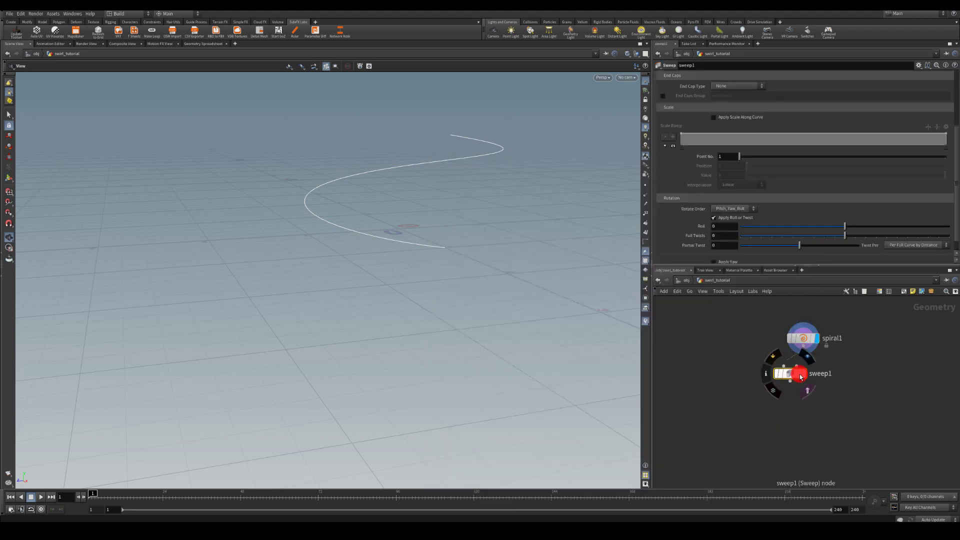
{"action": "left_click", "coordinate": [800, 376]}
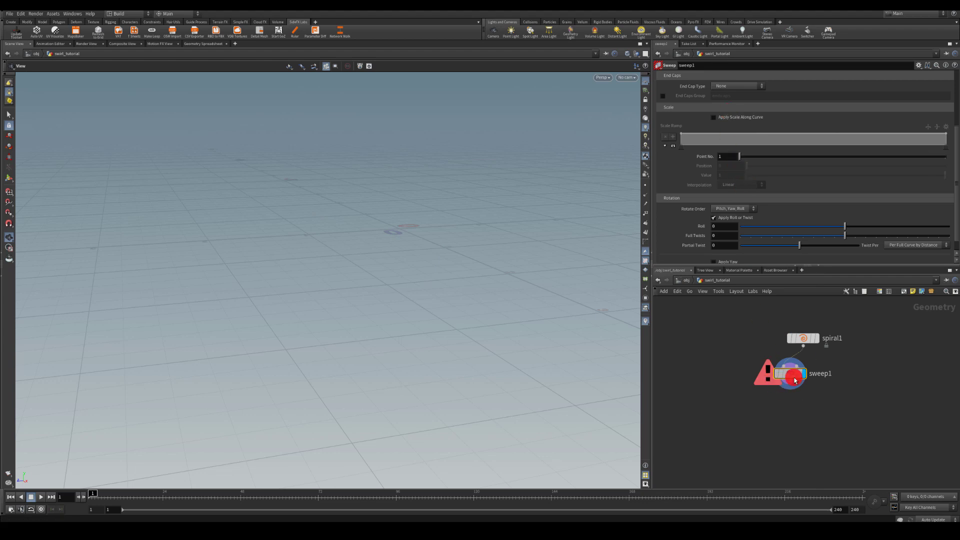
- Set the surface shape of sweep1 to Ribbon
{"action": "left_click", "coordinate": [723, 86]}
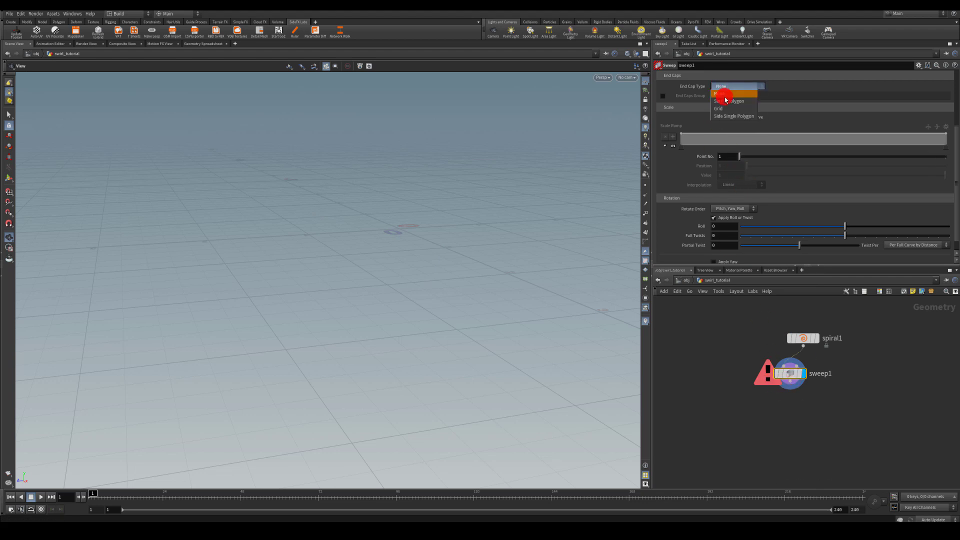
{"action": "left_click", "coordinate": [711, 397]}
{"action": "scroll", "coordinate": [700, 126], "scroll_direction": "up", "scroll_amount": 4}
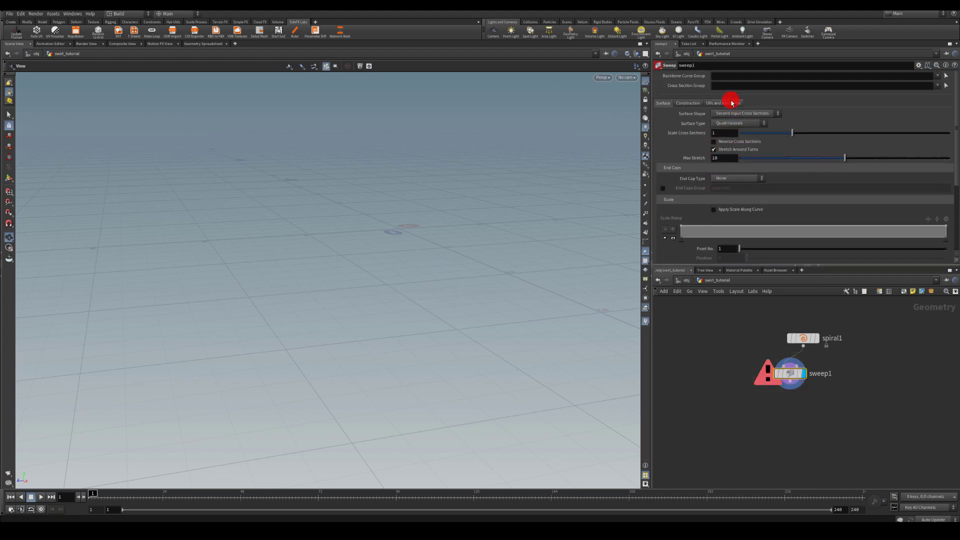
{"action": "left_click", "coordinate": [728, 114]}
{"action": "left_click", "coordinate": [728, 142]}
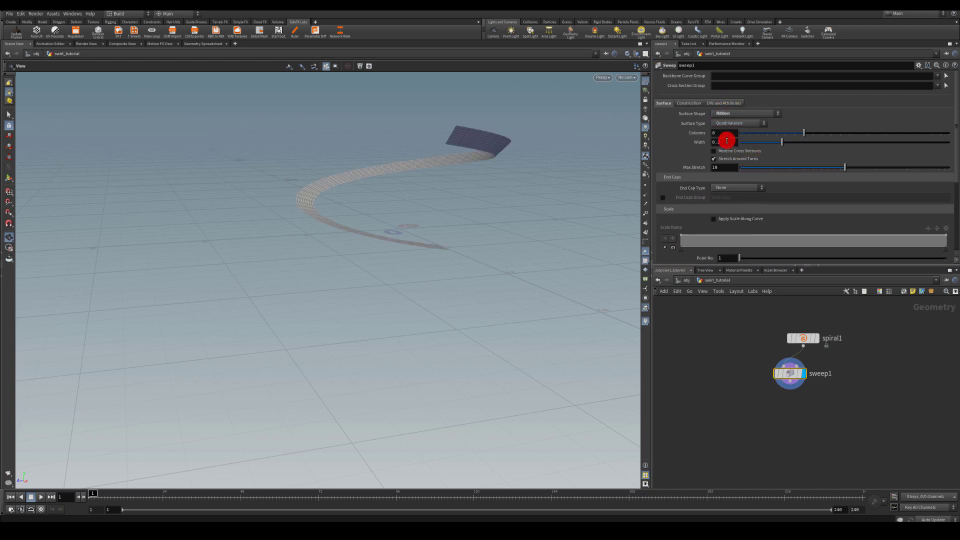
{"action": "left_click_drag", "start_coordinate": [478, 161], "coordinate": [456, 219]}
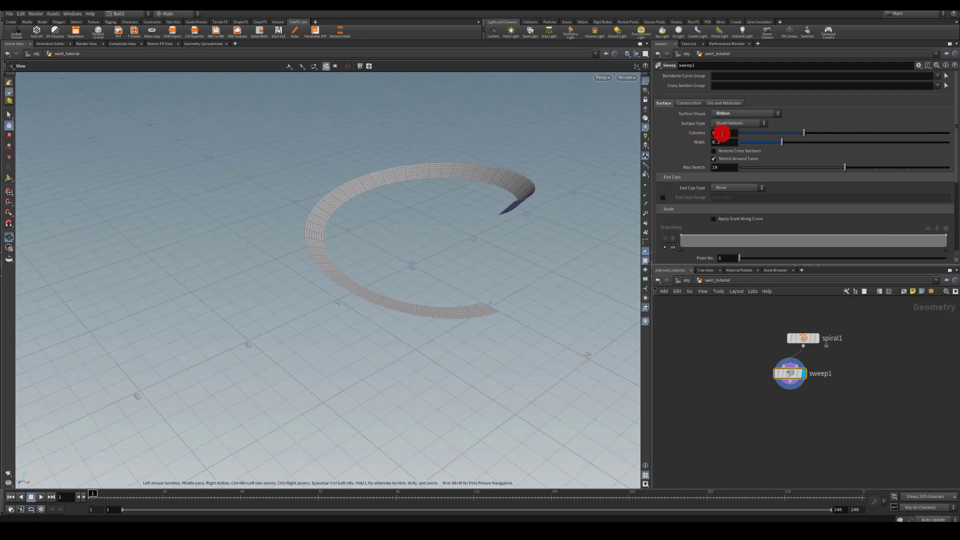
- Set the ribbon's columns to 3 on sweep1 and inspect the mesh density
{"action": "left_click_drag", "start_coordinate": [721, 134], "coordinate": [691, 133]}
{"action": "type", "text": "3"}
{"action": "key", "text": "Return"}
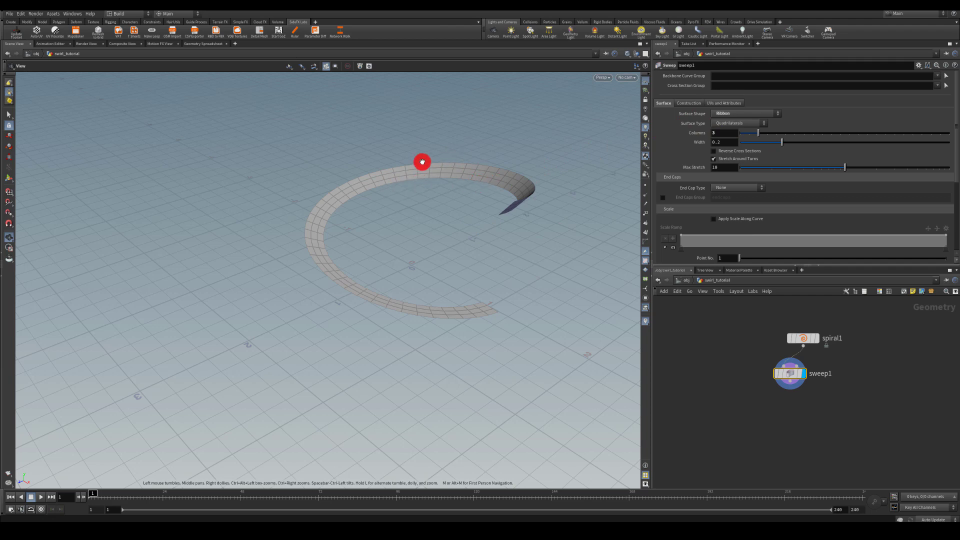
{"action": "left_click_drag", "start_coordinate": [459, 212], "coordinate": [505, 149]}
{"action": "left_click_drag", "start_coordinate": [505, 200], "coordinate": [558, 211]}
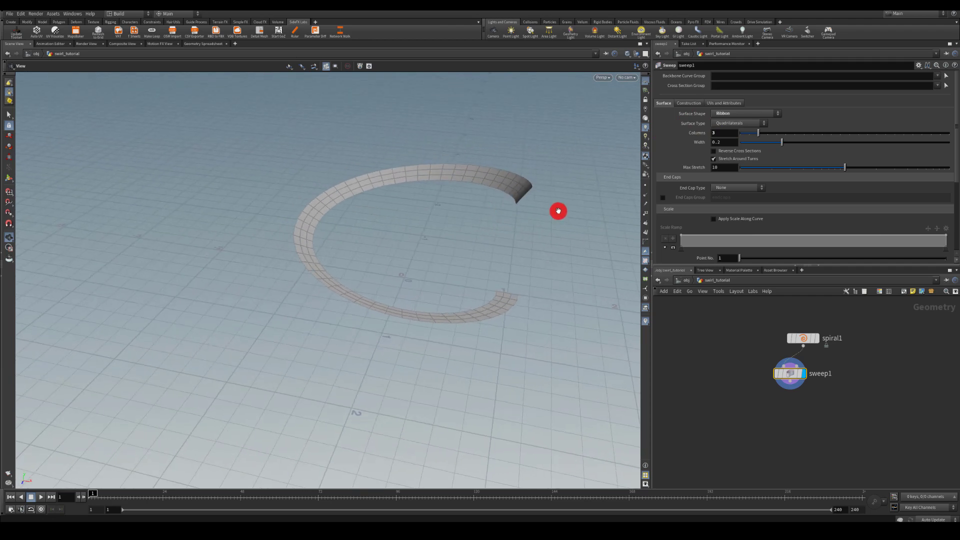
- Turn on Compute UVs for the swept ribbon
{"action": "left_click", "coordinate": [718, 102]}
{"action": "left_click", "coordinate": [717, 124]}
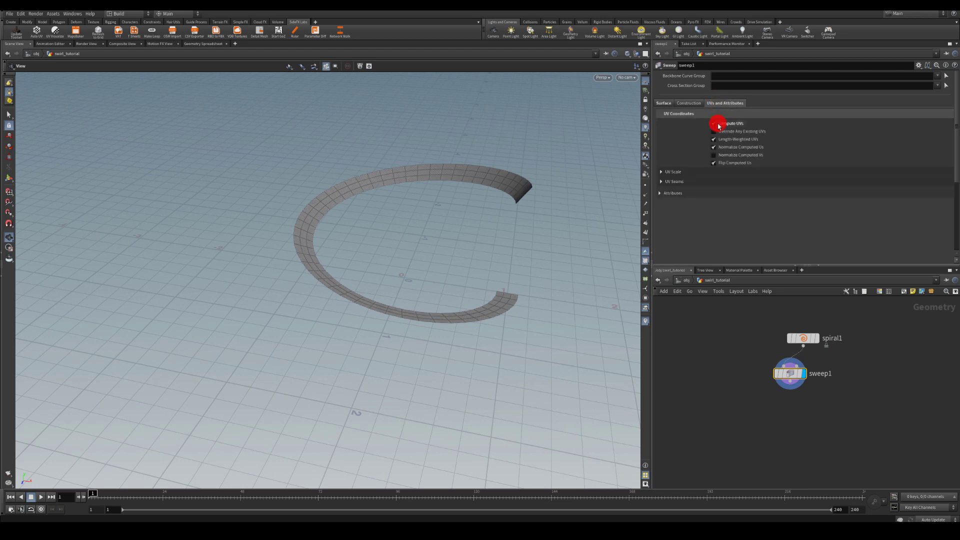
{"action": "left_click", "coordinate": [664, 103]}
- Enable Apply Scale Along Curve on sweep1 and add a point near the middle of the scale ramp
{"action": "scroll", "coordinate": [692, 200], "scroll_direction": "down", "scroll_amount": 3}
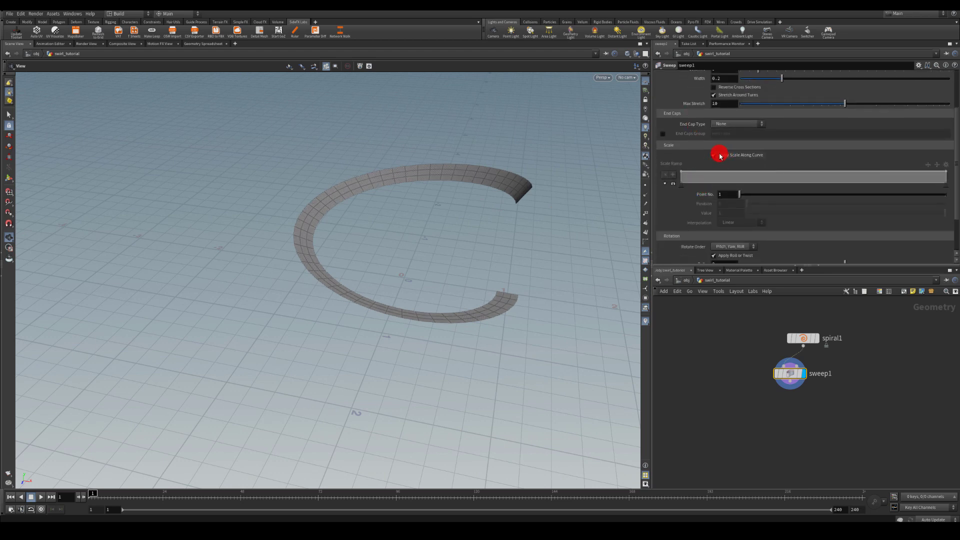
{"action": "left_click", "coordinate": [715, 155]}
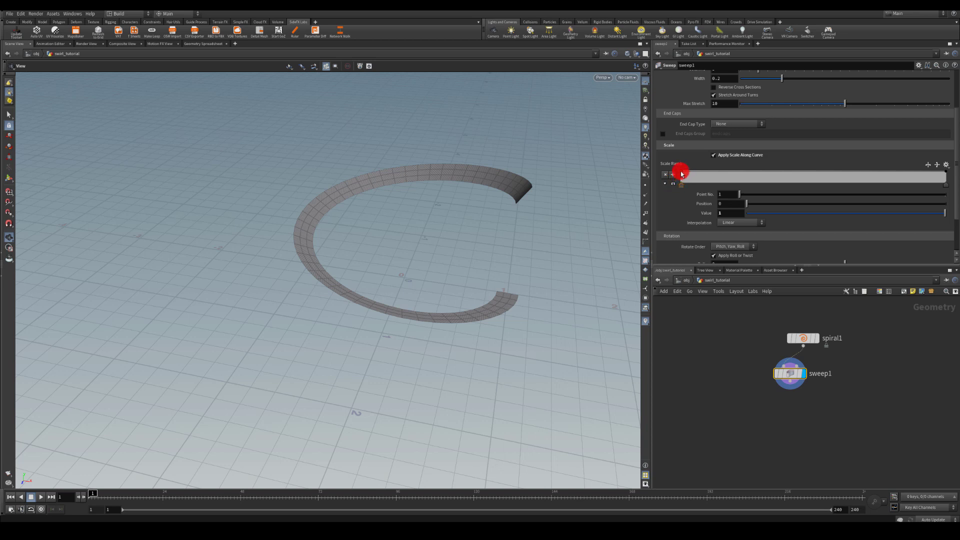
{"action": "left_click", "coordinate": [806, 174]}
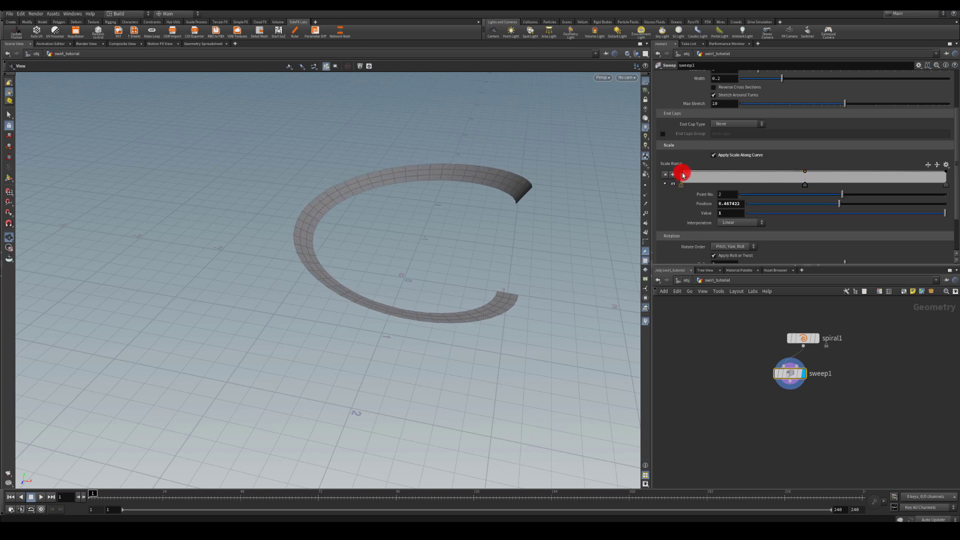
- Set the scale ramp's first point to position 0 and value 0
{"action": "left_click_drag", "start_coordinate": [681, 185], "coordinate": [696, 191]}
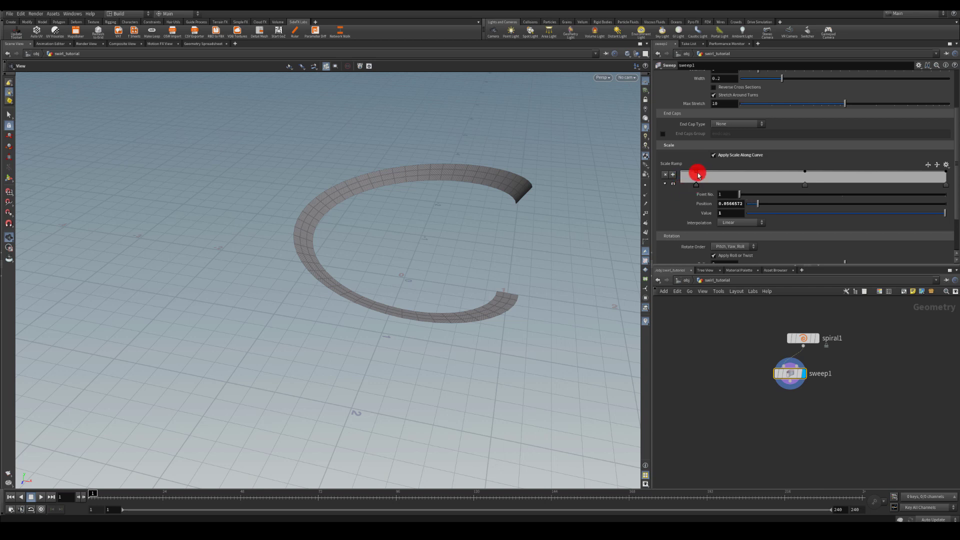
{"action": "left_click", "coordinate": [741, 205]}
{"action": "left_click_drag", "start_coordinate": [718, 205], "coordinate": [694, 210]}
{"action": "type", "text": "0"}
{"action": "key", "text": "Return"}
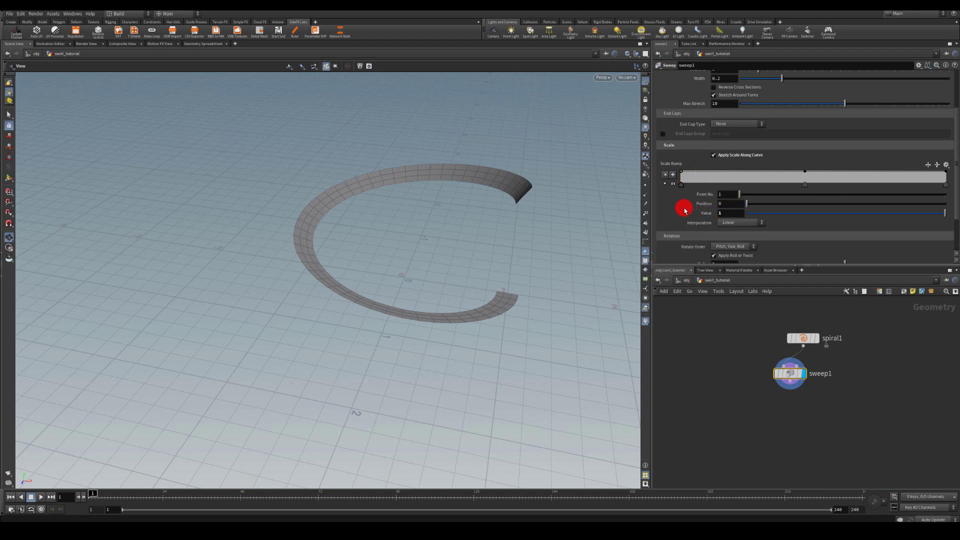
{"action": "left_click", "coordinate": [719, 215]}
{"action": "type", "text": "0"}
{"action": "key", "text": "Return"}
- Try a value of 10 on the scale ramp's last point, and set it to 0
{"action": "left_click", "coordinate": [944, 174]}
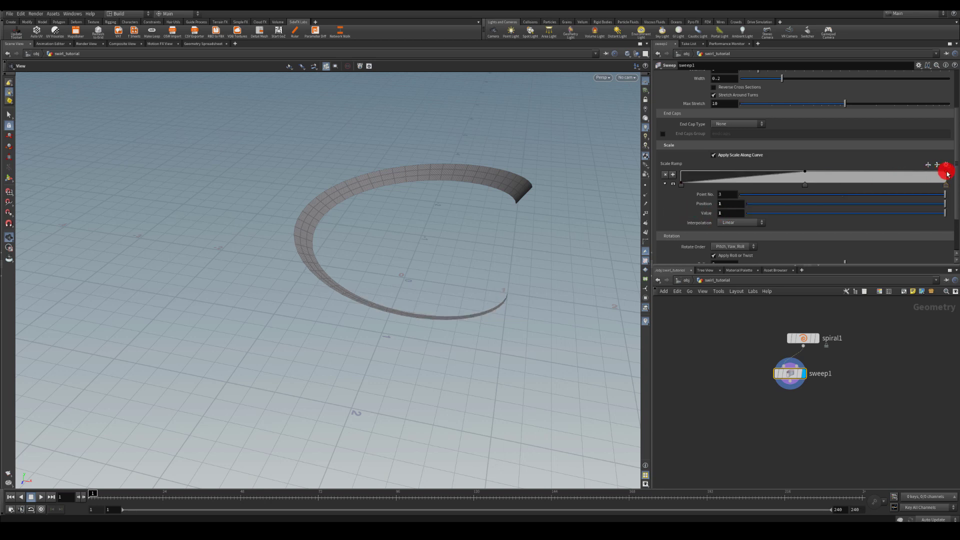
{"action": "left_click", "coordinate": [722, 211]}
{"action": "type", "text": "10"}
{"action": "key", "text": "Return"}
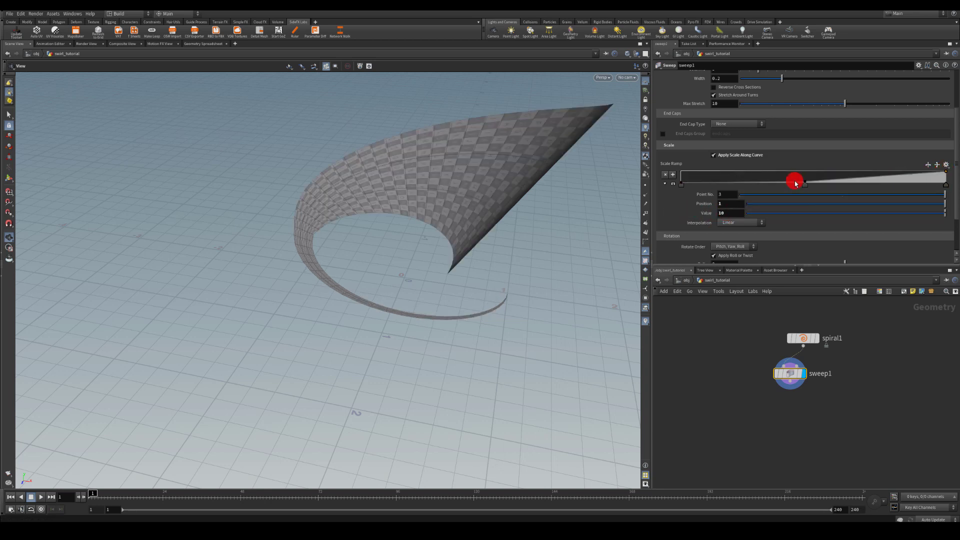
{"action": "left_click_drag", "start_coordinate": [727, 213], "coordinate": [688, 210]}
{"action": "type", "text": "0"}
{"action": "key", "text": "Return"}
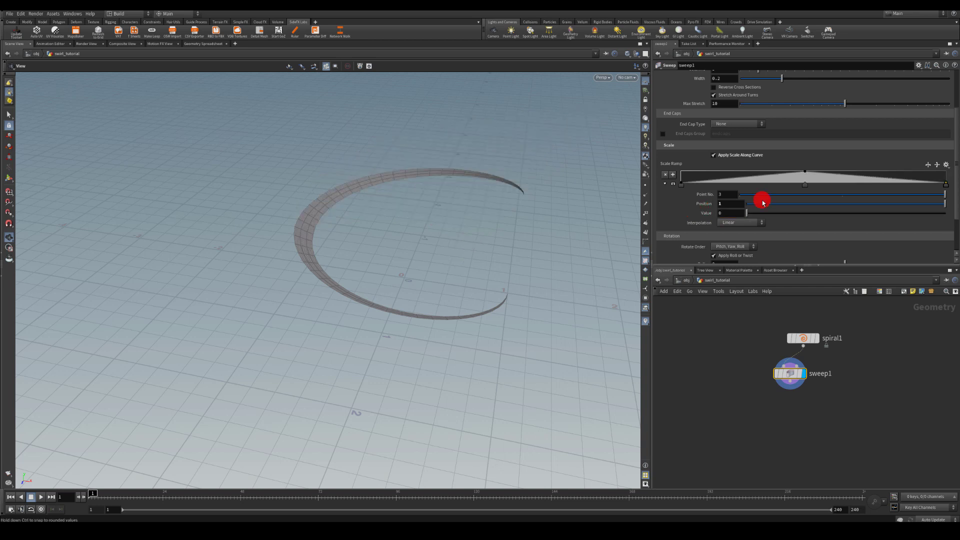
- Set the interpolation of the scale ramp's first, middle and last points to Bezier
{"action": "left_click", "coordinate": [681, 187]}
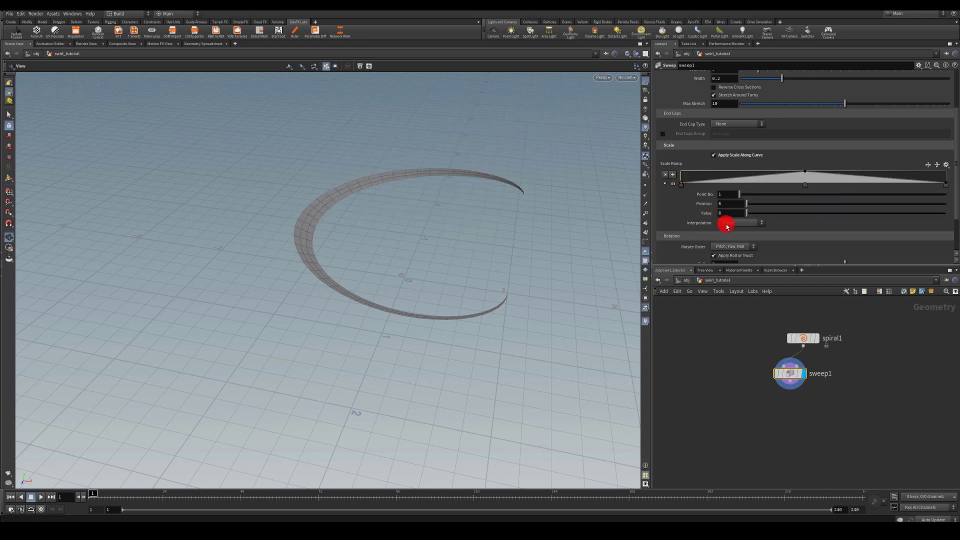
{"action": "left_click_drag", "start_coordinate": [726, 225], "coordinate": [726, 259]}
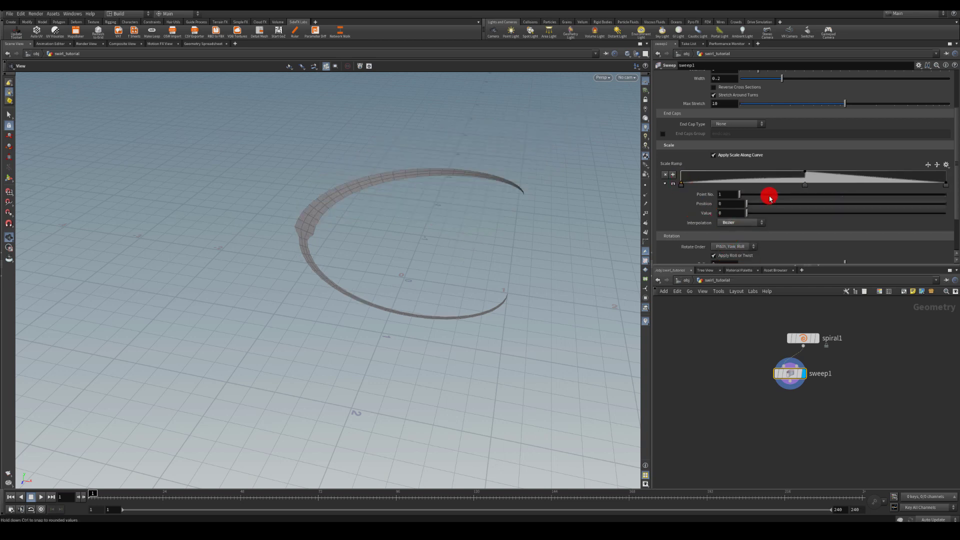
{"action": "left_click", "coordinate": [803, 188]}
{"action": "left_click_drag", "start_coordinate": [733, 226], "coordinate": [728, 260]}
{"action": "left_click", "coordinate": [945, 187]}
{"action": "left_click", "coordinate": [728, 224]}
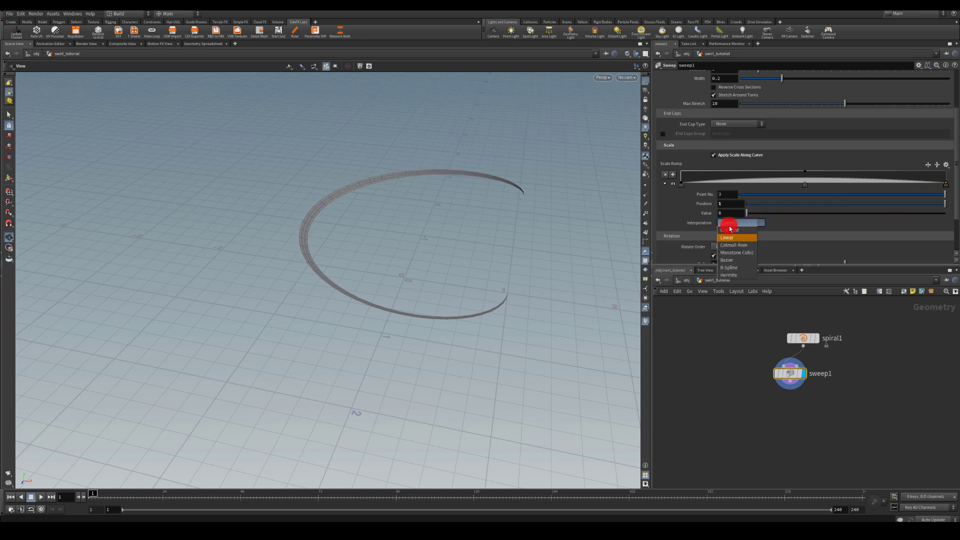
{"action": "left_click", "coordinate": [727, 260]}
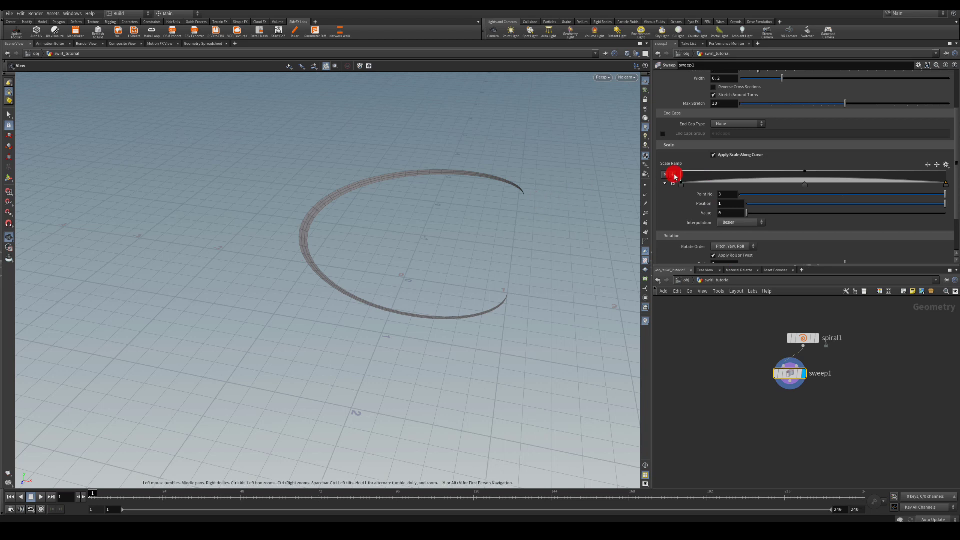
- Move the scale ramp's middle point close to the start and add another full-value point at about 0.85
{"action": "left_click_drag", "start_coordinate": [806, 187], "coordinate": [720, 183]}
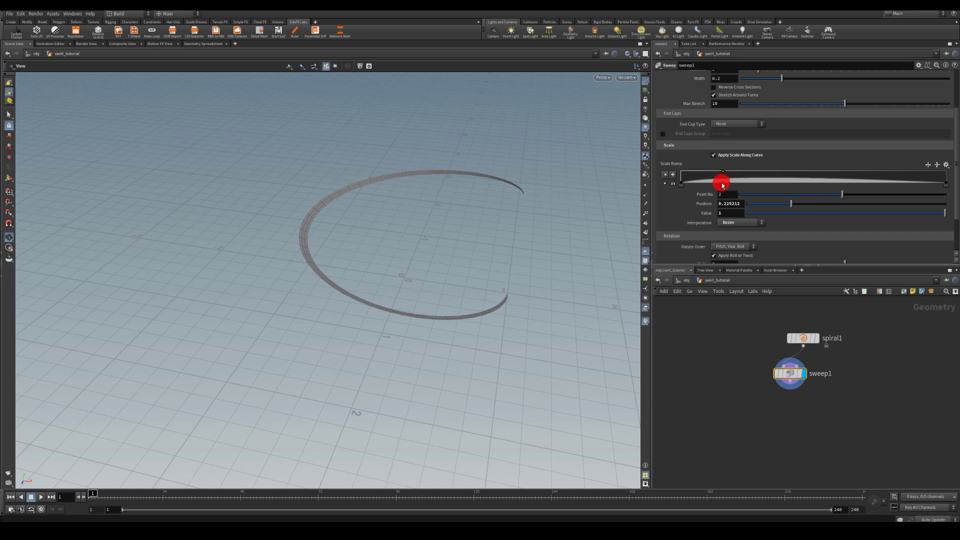
{"action": "left_click_drag", "start_coordinate": [799, 185], "coordinate": [906, 173]}
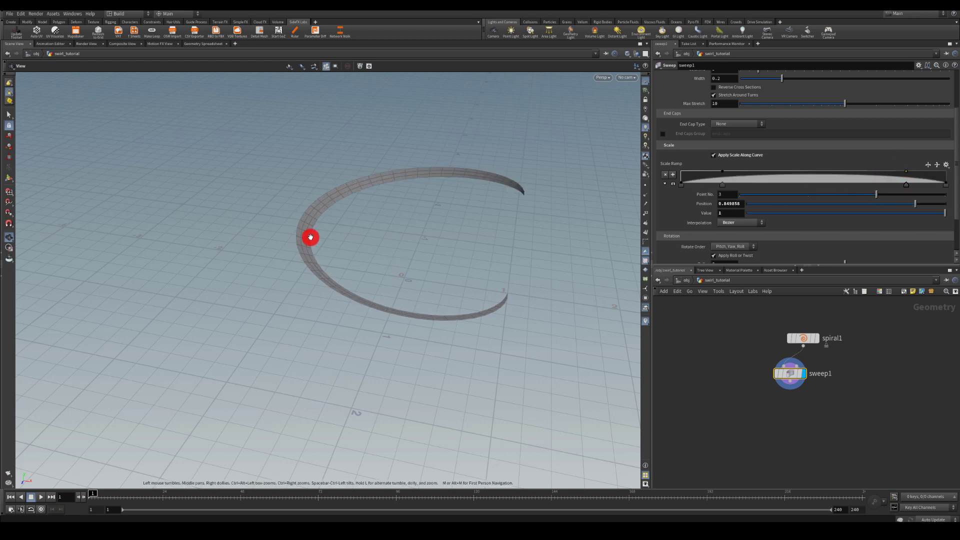
{"action": "left_click_drag", "start_coordinate": [310, 238], "coordinate": [350, 273]}
- Align the sweep1 node under spiral1 and set its ribbon width to 1
{"action": "mouse_move", "coordinate": [792, 376]}
{"action": "left_click_drag", "start_coordinate": [792, 377], "coordinate": [802, 370]}
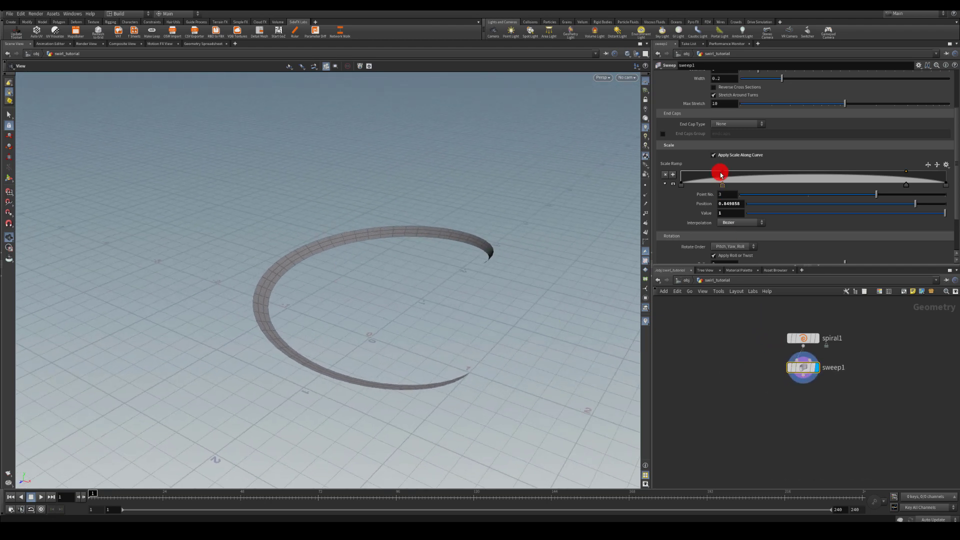
{"action": "scroll", "coordinate": [720, 165], "scroll_direction": "up", "scroll_amount": 3}
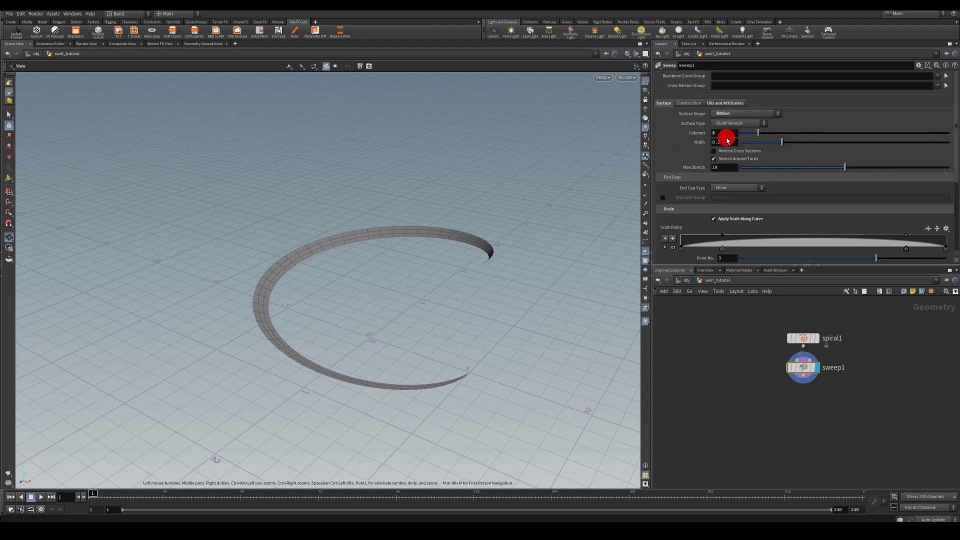
{"action": "left_click_drag", "start_coordinate": [716, 140], "coordinate": [677, 130]}
{"action": "type", "text": "1"}
{"action": "key", "text": "Return"}
{"action": "left_click_drag", "start_coordinate": [385, 248], "coordinate": [368, 231]}
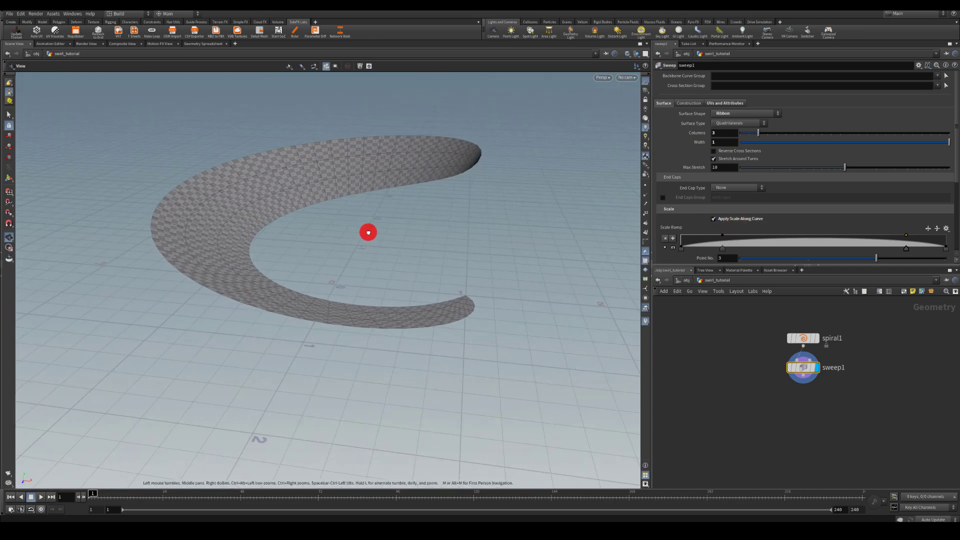
- Try several negative roll angles, such as -16.5, on sweep1 while viewing the swirl from different sides
{"action": "scroll", "coordinate": [765, 210], "scroll_direction": "down", "scroll_amount": 3}
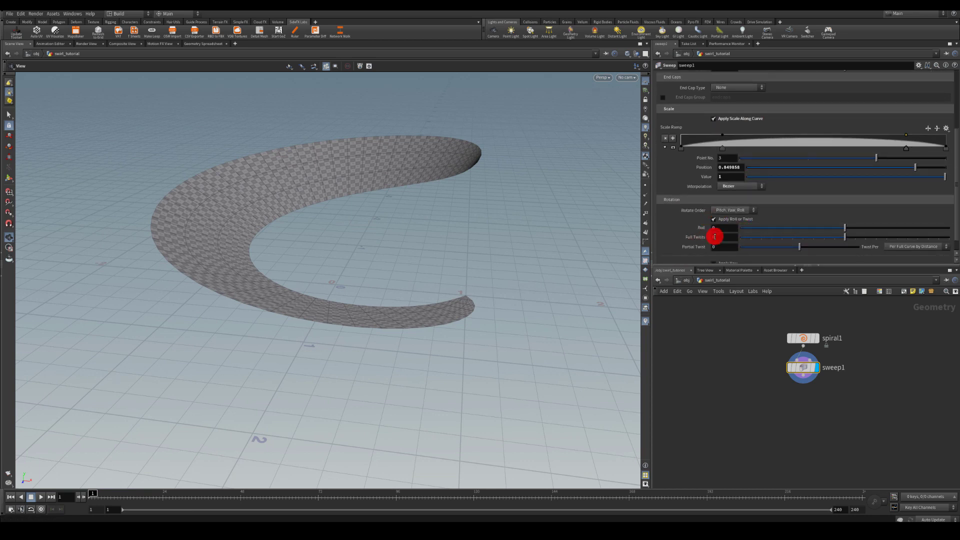
{"action": "left_click_drag", "start_coordinate": [844, 229], "coordinate": [826, 228]}
{"action": "left_click_drag", "start_coordinate": [514, 227], "coordinate": [464, 218]}
{"action": "mouse_move", "coordinate": [825, 228]}
{"action": "left_mouse_down"}
{"action": "mouse_move", "coordinate": [814, 226]}
{"action": "mouse_move", "coordinate": [835, 228]}
{"action": "left_mouse_up"}
{"action": "left_click_drag", "start_coordinate": [409, 216], "coordinate": [321, 195]}
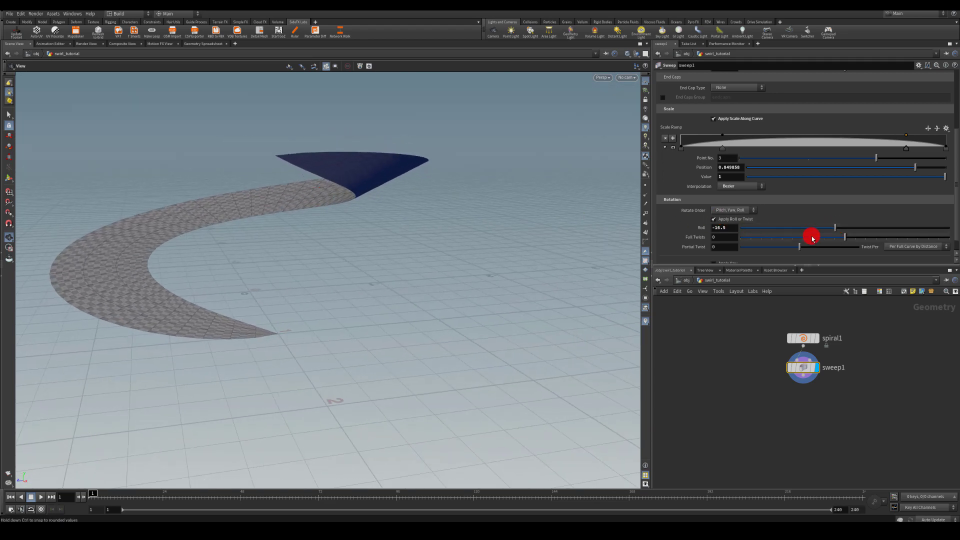
{"action": "left_click_drag", "start_coordinate": [836, 228], "coordinate": [829, 224]}
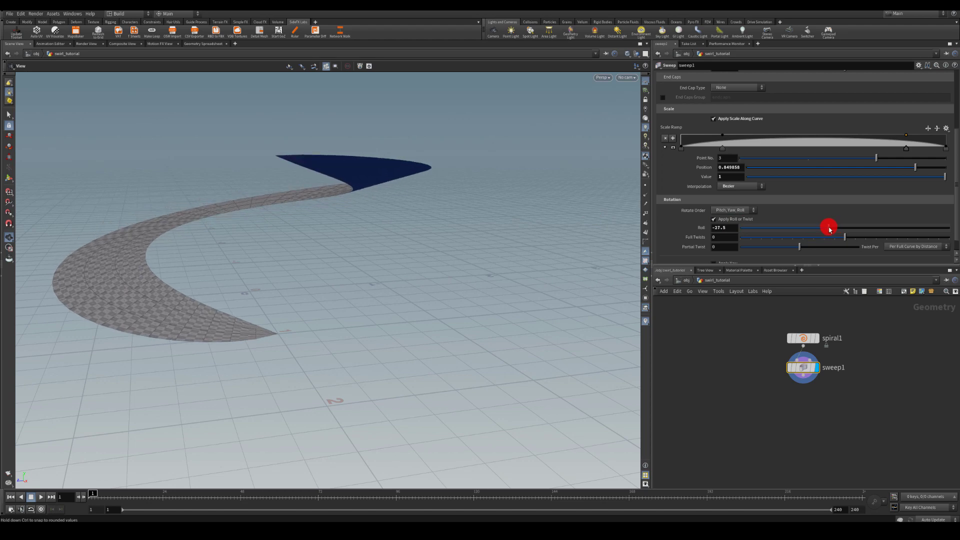
- Set the roll of sweep1 to -10 and inspect the swirl from above
{"action": "left_click", "coordinate": [696, 225]}
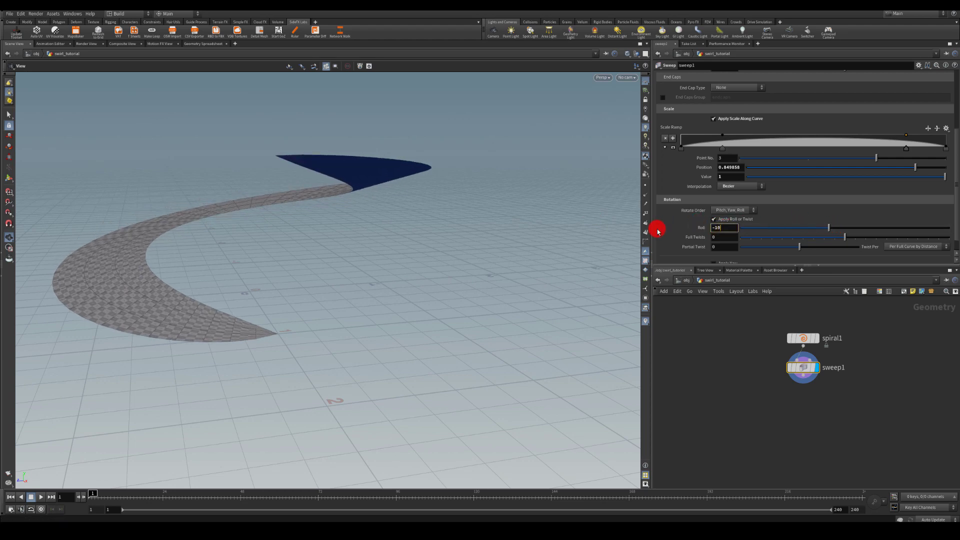
{"action": "key", "text": "Return"}
{"action": "left_click_drag", "start_coordinate": [310, 240], "coordinate": [505, 295]}
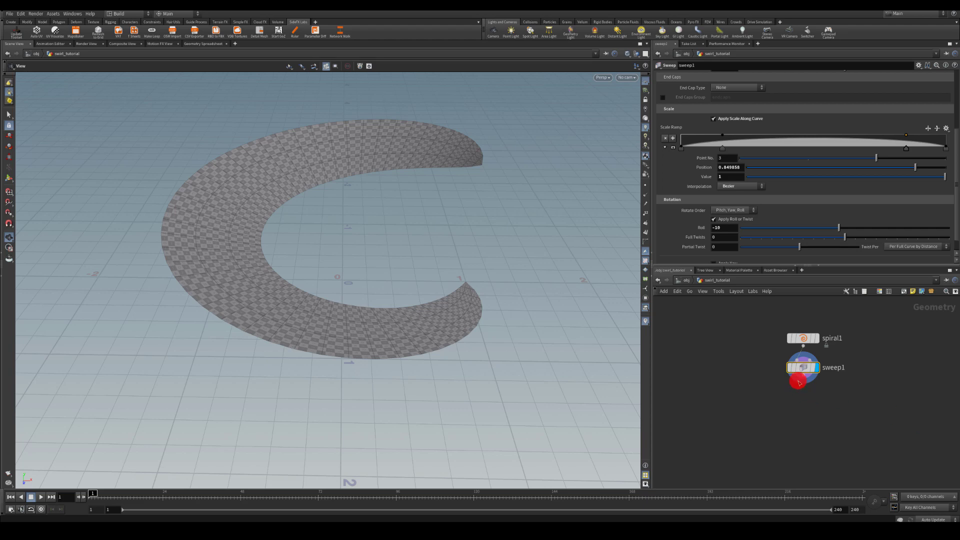
- Add a Labs Color Gradient node connected below sweep1 and display it
{"action": "left_click_drag", "start_coordinate": [799, 383], "coordinate": [796, 413]}
{"action": "key", "text": "Tab"}
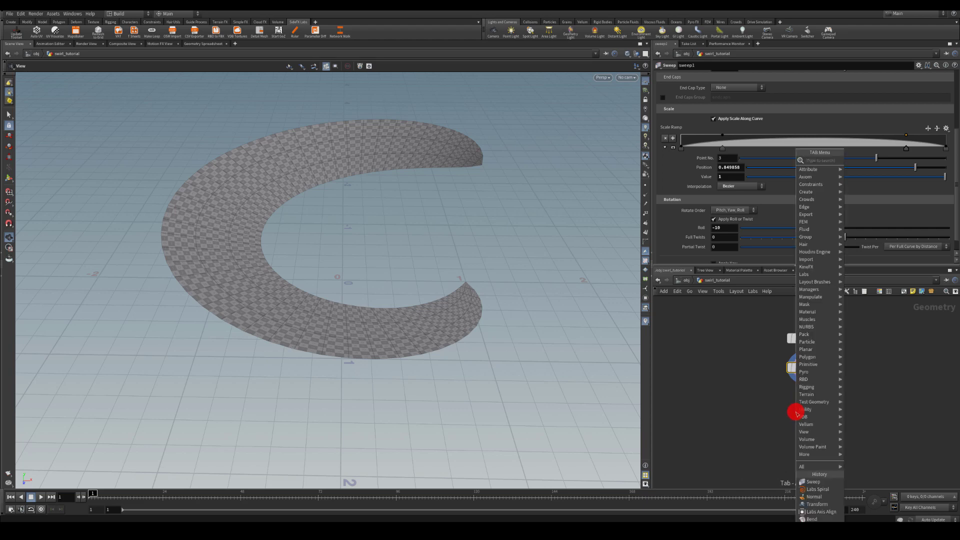
{"action": "type", "text": "grad"}
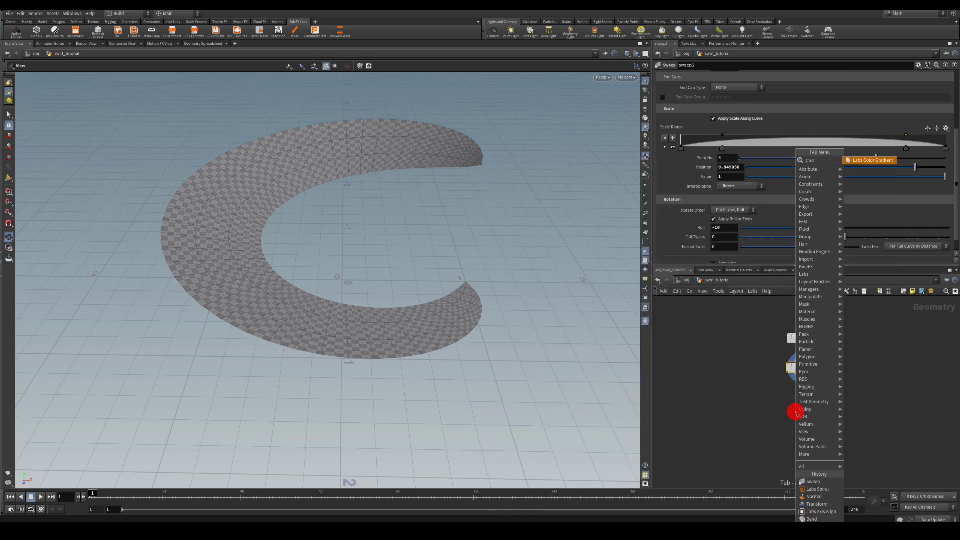
{"action": "key", "text": "Return"}
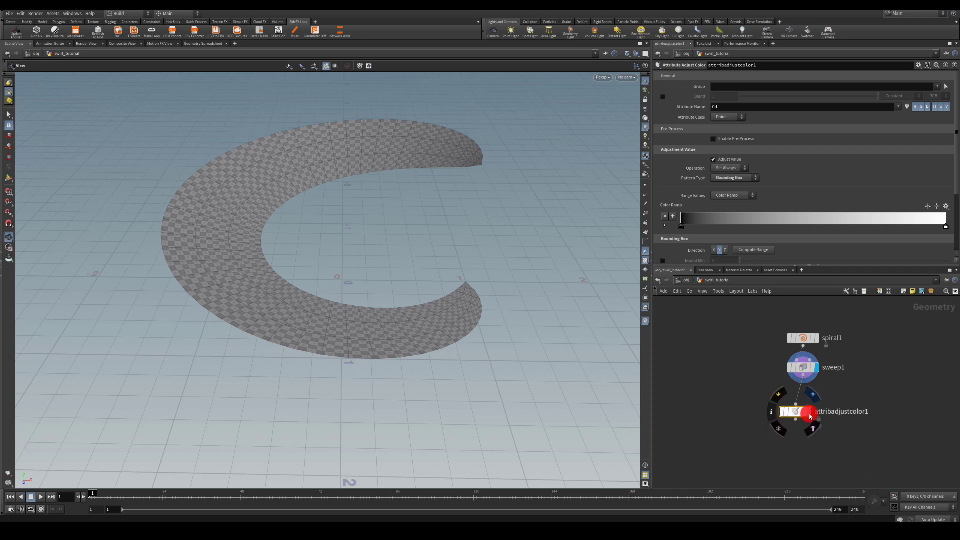
{"action": "left_click", "coordinate": [806, 408]}
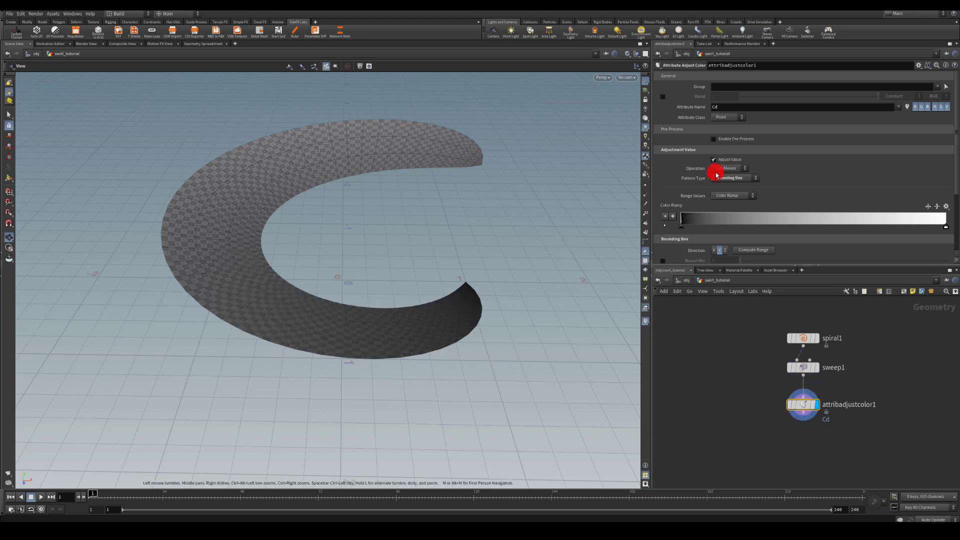
- Add a white ramp point at about 0.15 on attribadjustcolor1 and color the ramp's end point black (0, 0, 0)
{"action": "left_click_drag", "start_coordinate": [944, 229], "coordinate": [721, 229]}
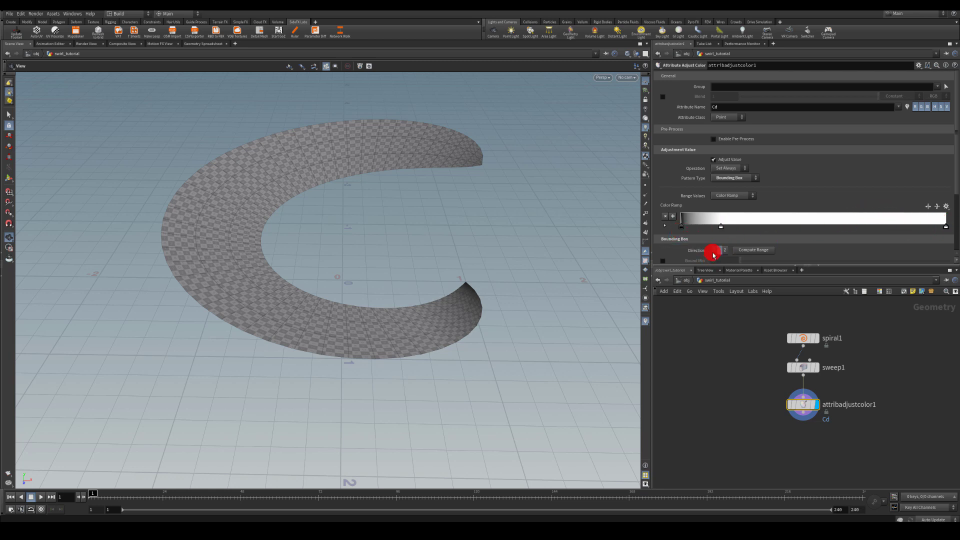
{"action": "scroll", "coordinate": [713, 252], "scroll_direction": "down", "scroll_amount": 2}
{"action": "left_click", "coordinate": [665, 207]}
{"action": "scroll", "coordinate": [710, 227], "scroll_direction": "down", "scroll_amount": 1}
{"action": "left_click_drag", "start_coordinate": [765, 231], "coordinate": [690, 232]}
{"action": "type", "text": "0"}
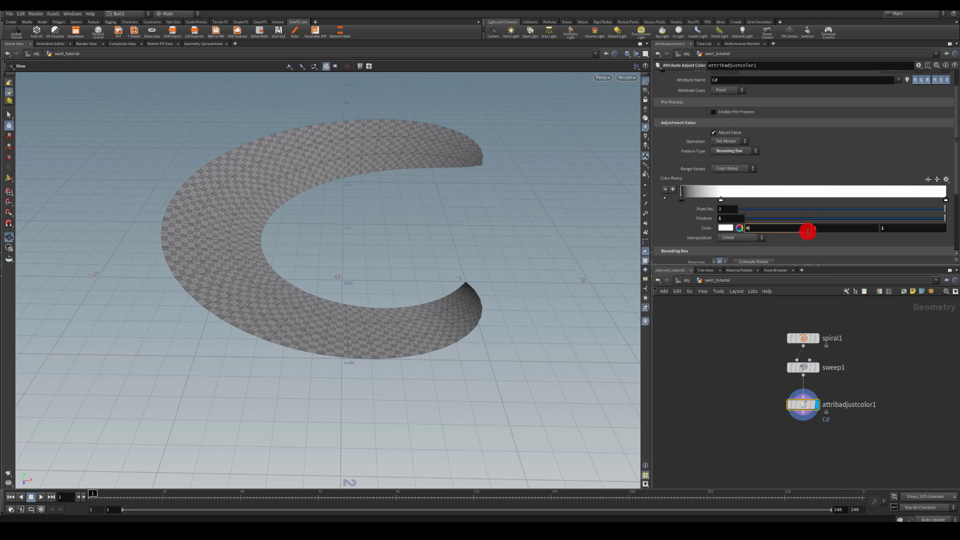
{"action": "left_click_drag", "start_coordinate": [830, 230], "coordinate": [811, 230]}
{"action": "type", "text": "0"}
{"action": "left_click_drag", "start_coordinate": [889, 229], "coordinate": [824, 223]}
{"action": "type", "text": "0"}
{"action": "key", "text": "Return"}
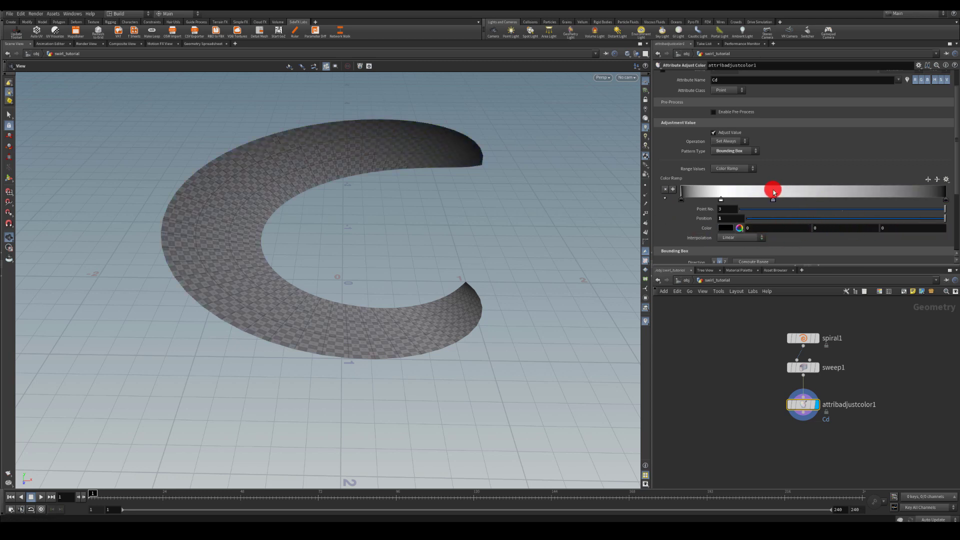
- Add another white (1, 1, 1) point to the color ramp and move it to about 0.76
{"action": "left_click", "coordinate": [773, 190]}
{"action": "type", "text": "1"}
{"action": "key", "text": "Tab"}
{"action": "type", "text": "1"}
{"action": "key", "text": "Tab"}
{"action": "type", "text": "1"}
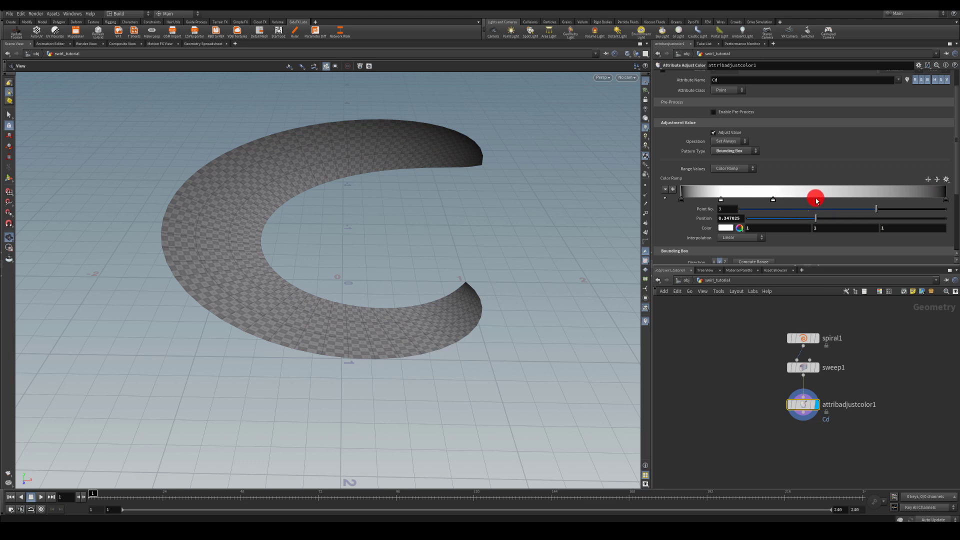
{"action": "left_click_drag", "start_coordinate": [775, 202], "coordinate": [892, 193]}
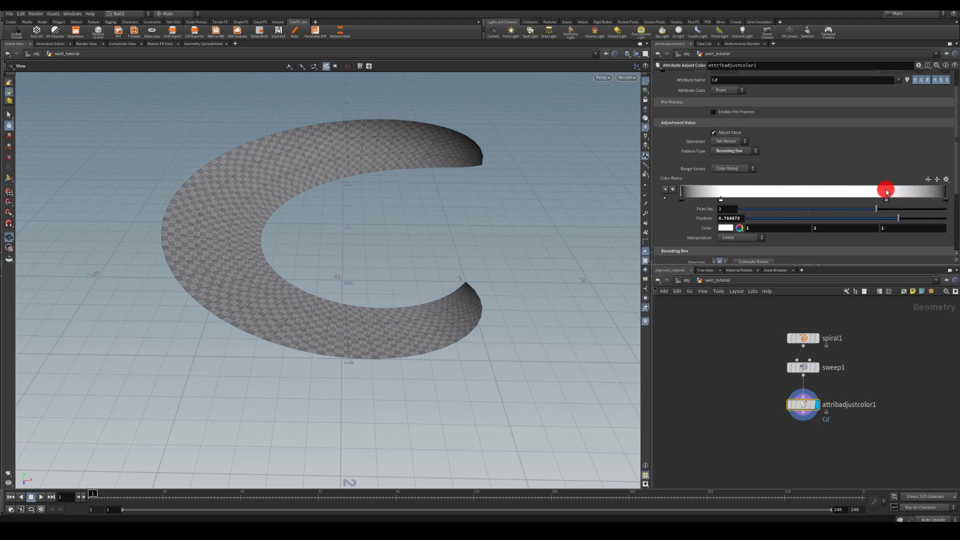
{"action": "scroll", "coordinate": [760, 148], "scroll_direction": "up", "scroll_amount": 1}
{"action": "scroll", "coordinate": [707, 150], "scroll_direction": "down", "scroll_amount": 2}
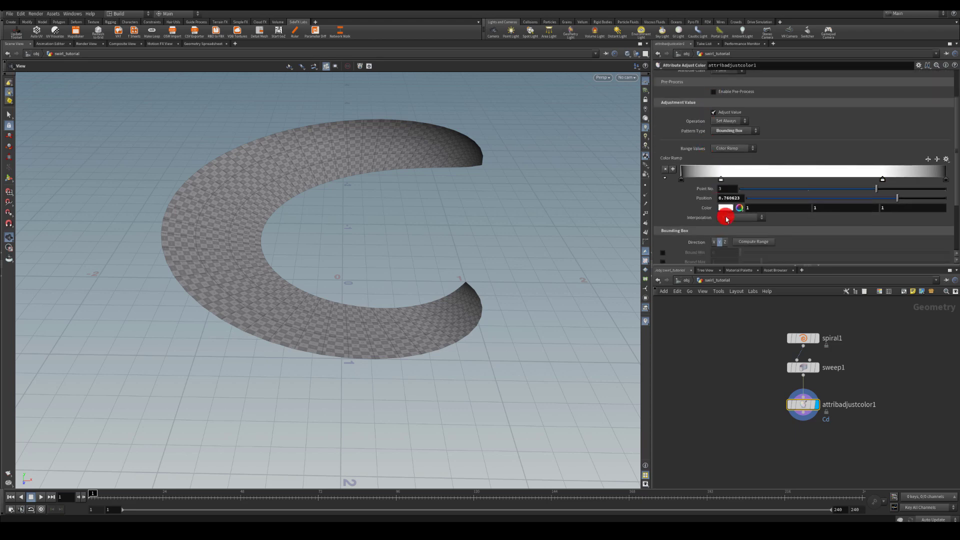
- Compare the X and Z bounding box directions for the gradient on the swirl and set the direction to X
{"action": "mouse_move", "coordinate": [377, 230]}
{"action": "left_mouse_down"}
{"action": "mouse_move", "coordinate": [442, 210]}
{"action": "mouse_move", "coordinate": [439, 288]}
{"action": "mouse_move", "coordinate": [407, 184]}
{"action": "mouse_move", "coordinate": [364, 234]}
{"action": "mouse_move", "coordinate": [365, 222]}
{"action": "left_mouse_up"}
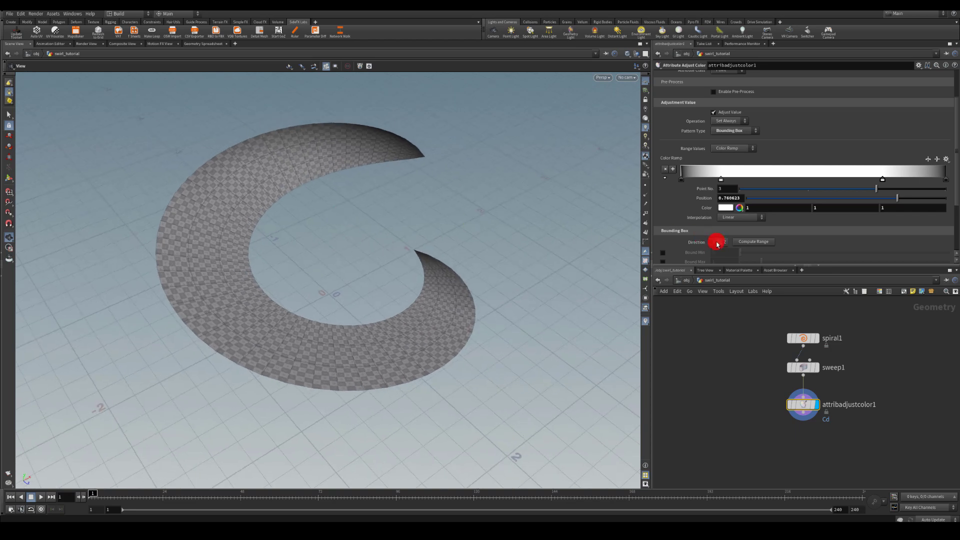
{"action": "left_click", "coordinate": [713, 244]}
{"action": "left_click", "coordinate": [723, 242]}
{"action": "left_click_drag", "start_coordinate": [486, 238], "coordinate": [560, 231]}
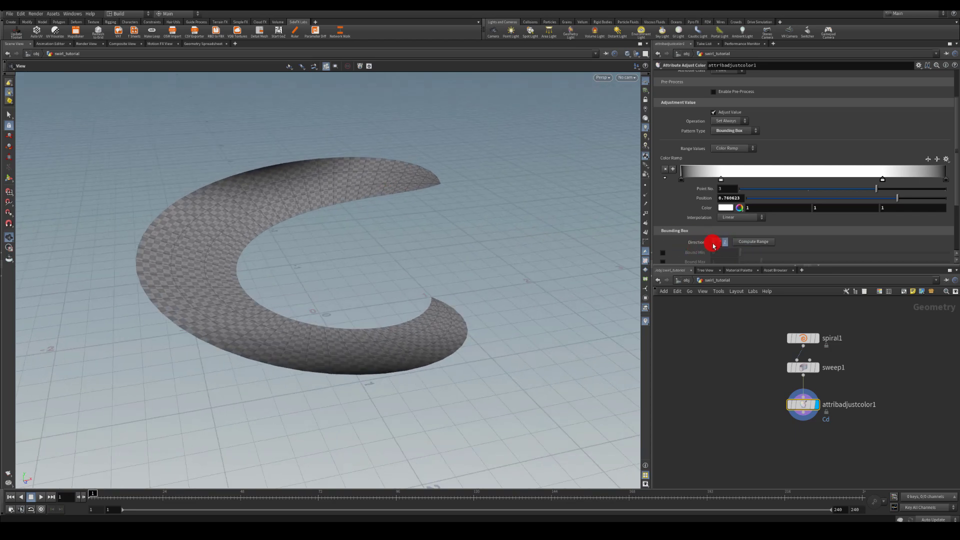
{"action": "left_click", "coordinate": [714, 242]}
{"action": "left_click_drag", "start_coordinate": [405, 228], "coordinate": [354, 258]}
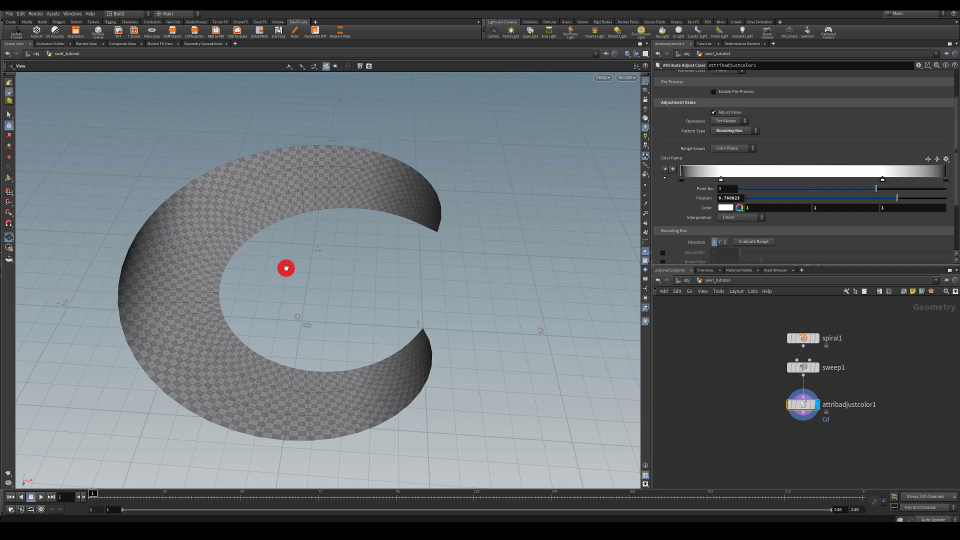
{"action": "left_click_drag", "start_coordinate": [310, 287], "coordinate": [323, 244]}
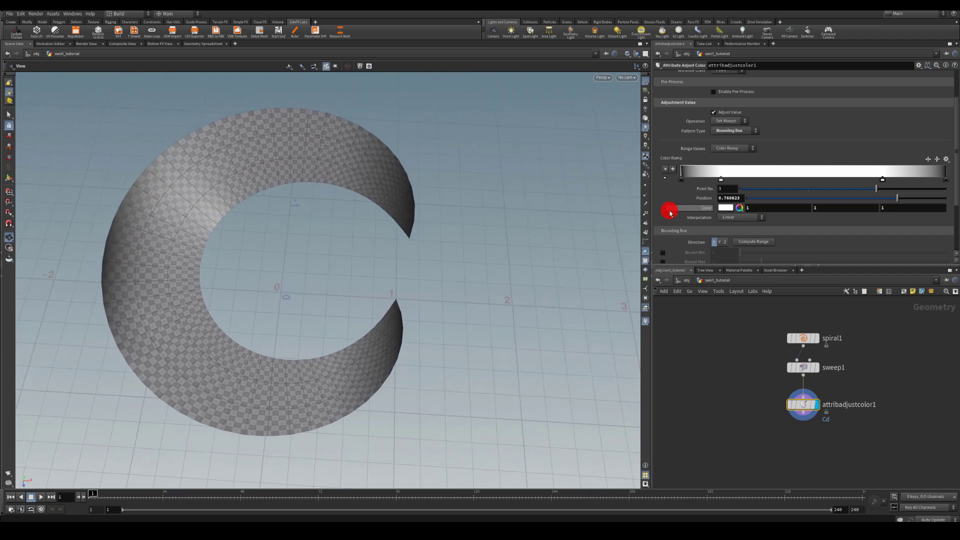
- Delete the black points at both ends of the color ramp
{"action": "left_click", "coordinate": [946, 181]}
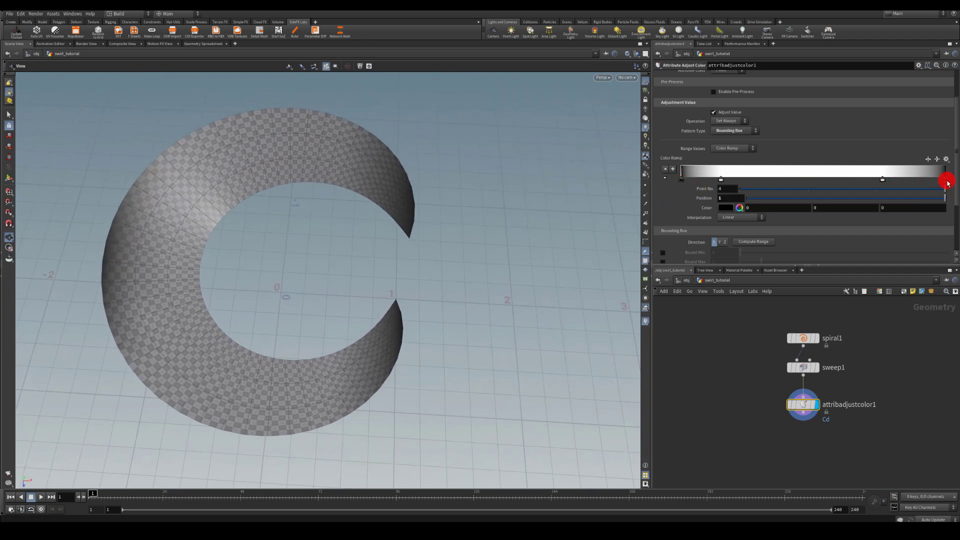
{"action": "key", "text": "Delete"}
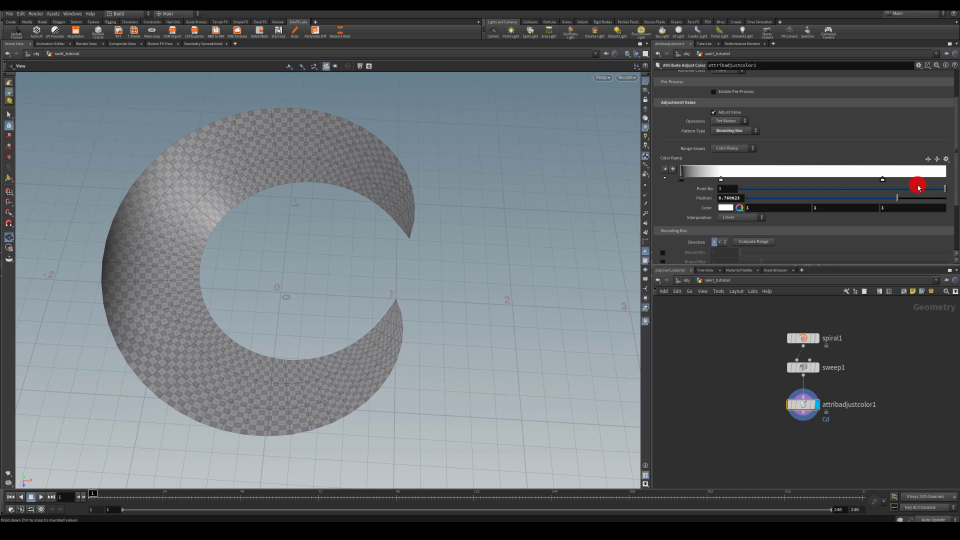
{"action": "left_click", "coordinate": [681, 179]}
{"action": "left_click", "coordinate": [681, 181], "text": "ctrl"}
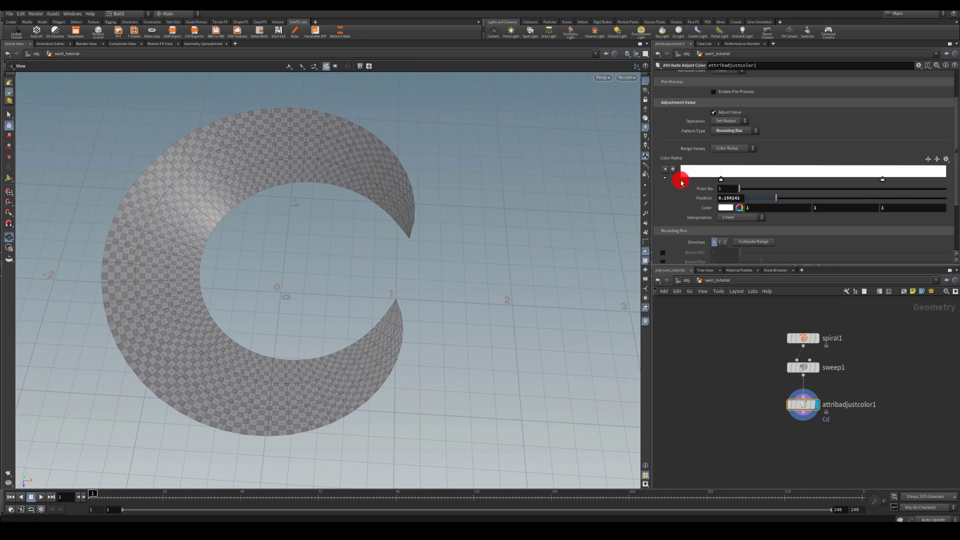
- Move the white ramp points to both ends, add one just past the middle, and color the end point black (0, 0, 0)
{"action": "left_click_drag", "start_coordinate": [720, 179], "coordinate": [681, 179]}
{"action": "left_click_drag", "start_coordinate": [883, 179], "coordinate": [958, 174]}
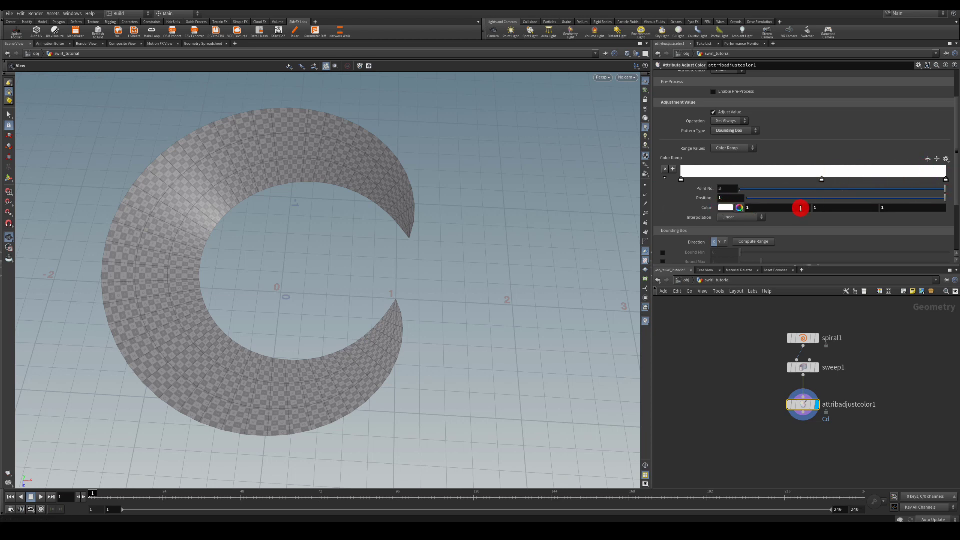
{"action": "middle_click", "coordinate": [776, 210], "text": "ctrl"}
{"action": "middle_click", "coordinate": [873, 209], "text": "ctrl"}
{"action": "middle_click", "coordinate": [894, 208], "text": "ctrl"}
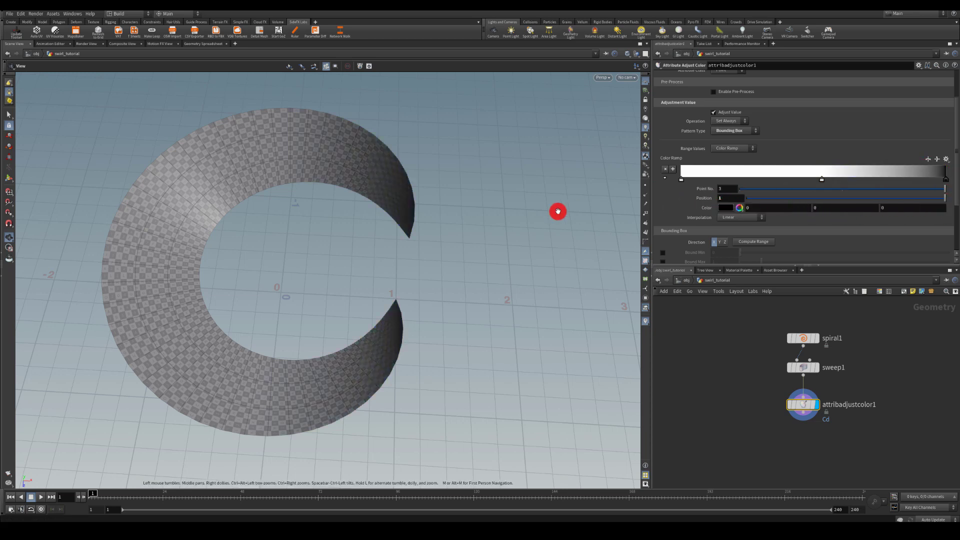
{"action": "left_click_drag", "start_coordinate": [478, 242], "coordinate": [393, 189]}
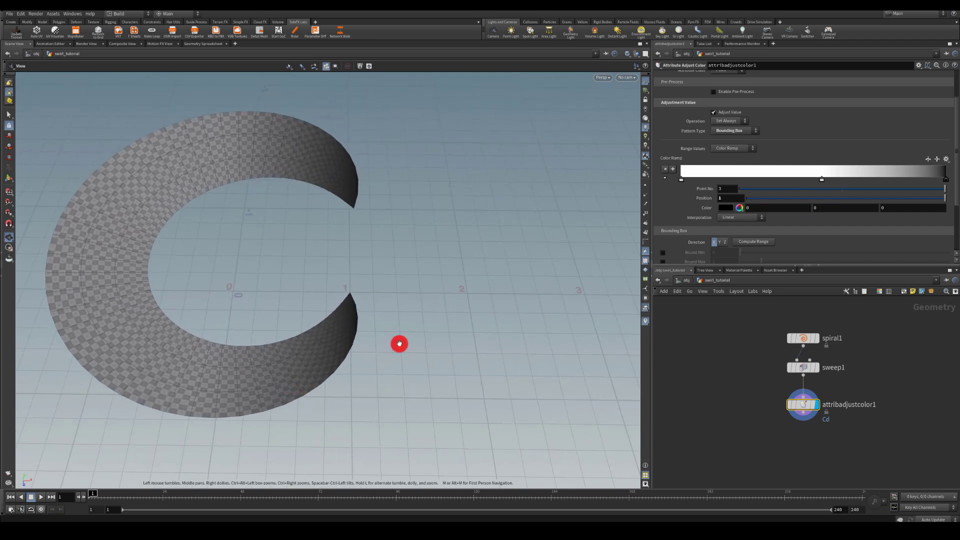
{"action": "left_click_drag", "start_coordinate": [414, 332], "coordinate": [453, 271]}
- Try a helix count of 2 on spiral1 and return it to 1
{"action": "left_click", "coordinate": [802, 338]}
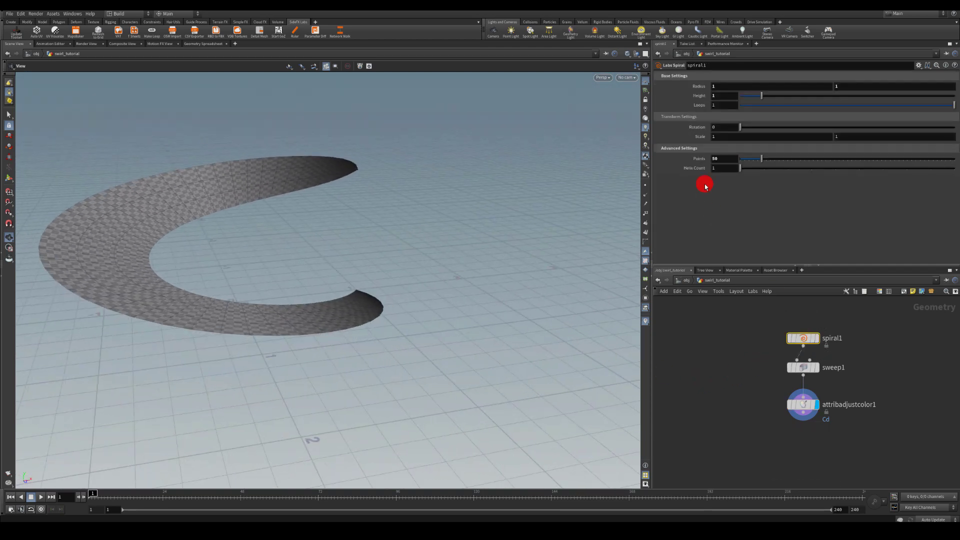
{"action": "left_click_drag", "start_coordinate": [740, 167], "coordinate": [763, 167]}
{"action": "left_click_drag", "start_coordinate": [388, 129], "coordinate": [306, 266]}
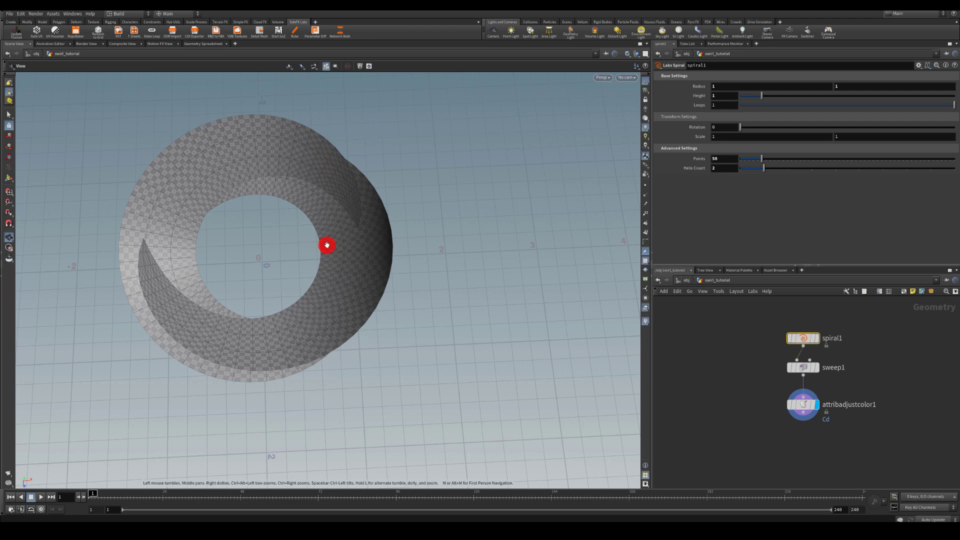
{"action": "left_click", "coordinate": [744, 168]}
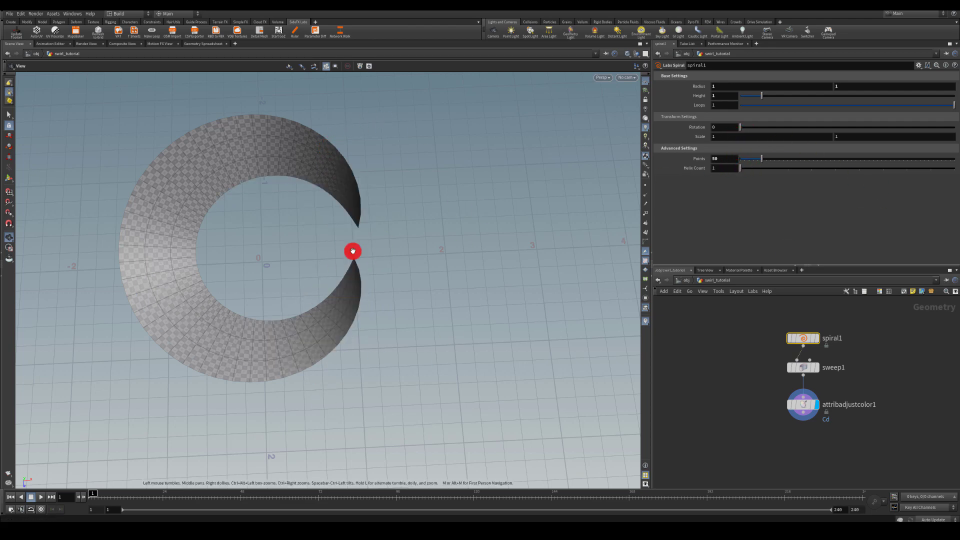
{"action": "mouse_move", "coordinate": [353, 251]}
{"action": "left_mouse_down"}
{"action": "mouse_move", "coordinate": [467, 90]}
{"action": "mouse_move", "coordinate": [371, 245]}
{"action": "left_mouse_up"}
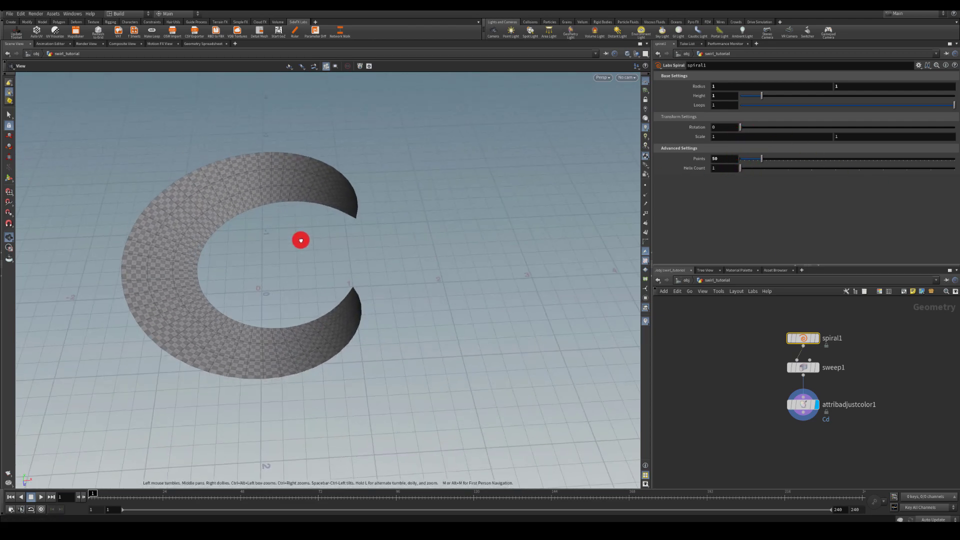
{"action": "left_click_drag", "start_coordinate": [300, 241], "coordinate": [320, 270]}
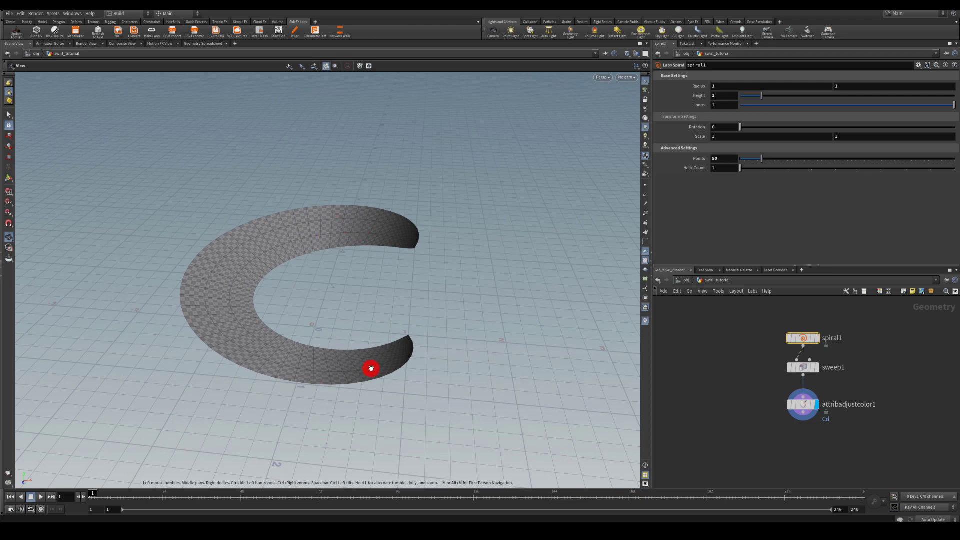
{"action": "left_click_drag", "start_coordinate": [378, 339], "coordinate": [401, 328]}
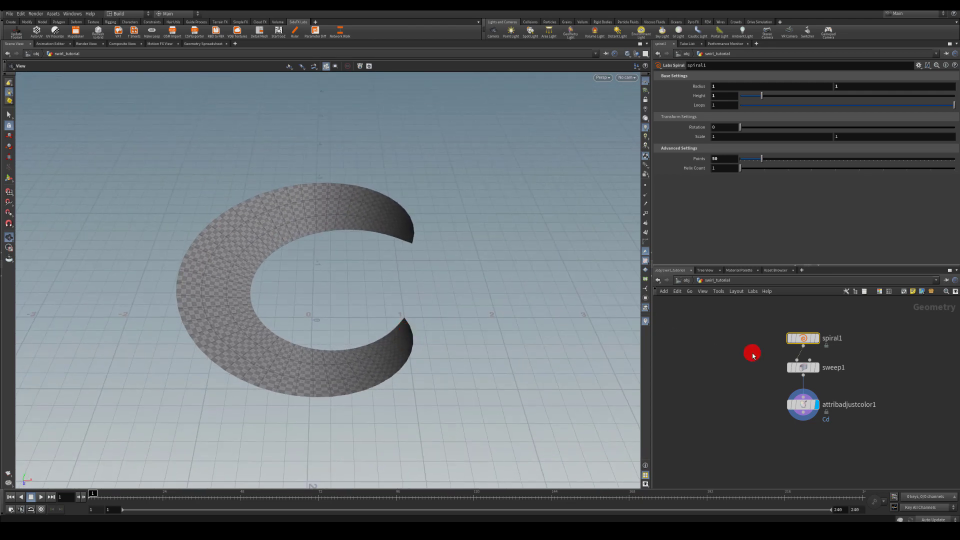
{"action": "middle_click_drag", "start_coordinate": [803, 425], "coordinate": [799, 411]}
{"action": "left_click", "coordinate": [799, 391]}
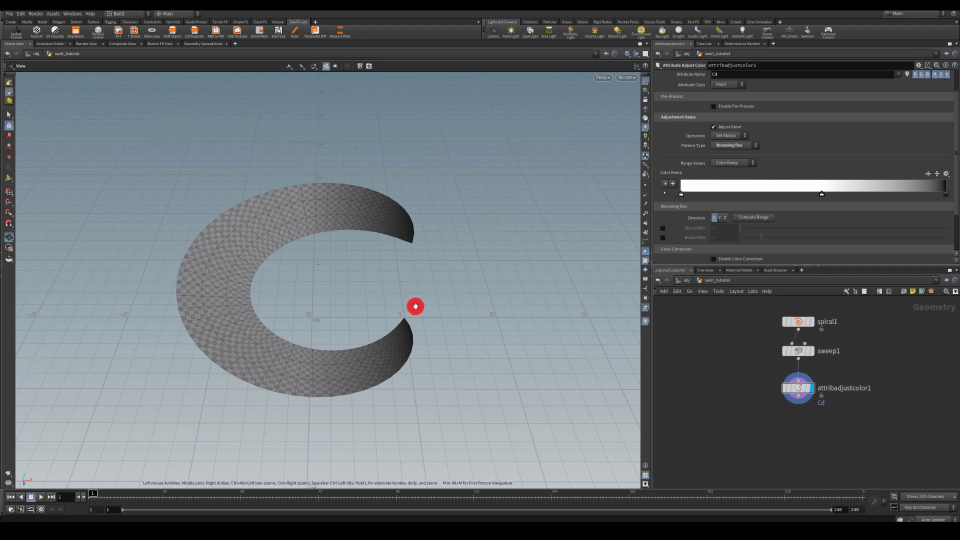
{"action": "left_click_drag", "start_coordinate": [415, 304], "coordinate": [332, 261]}
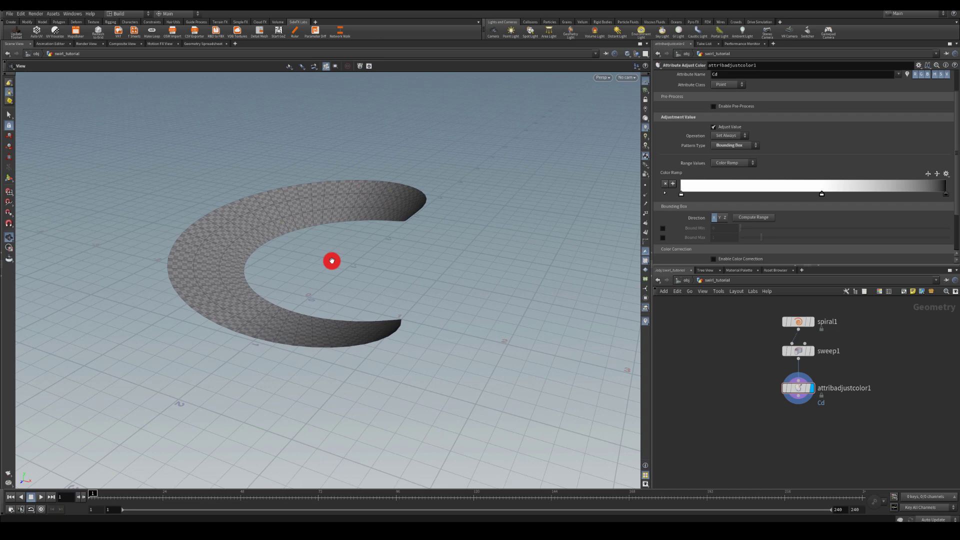
{"action": "left_click_drag", "start_coordinate": [332, 261], "coordinate": [304, 193]}
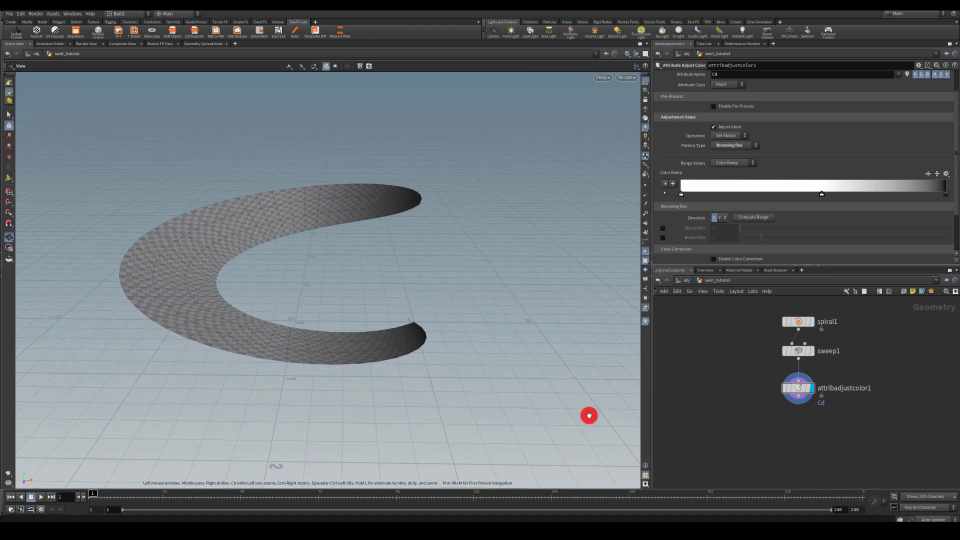
- Add a UV Transform node connected below attribadjustcolor1 and display it
{"action": "middle_click_drag", "start_coordinate": [744, 419], "coordinate": [712, 365]}
{"action": "left_click", "coordinate": [765, 342]}
{"action": "left_click_drag", "start_coordinate": [764, 363], "coordinate": [763, 384]}
{"action": "type", "text": "uv"}
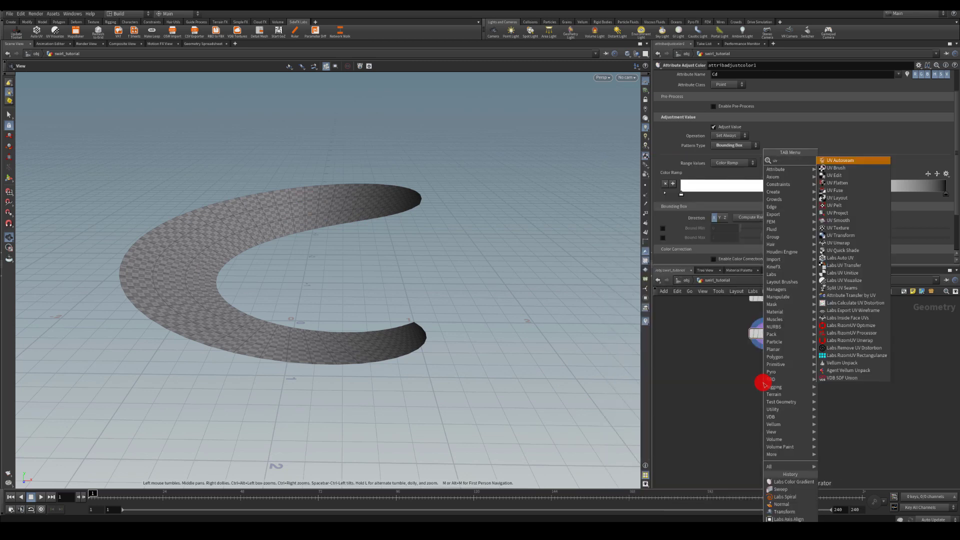
{"action": "type", "text": " tr"}
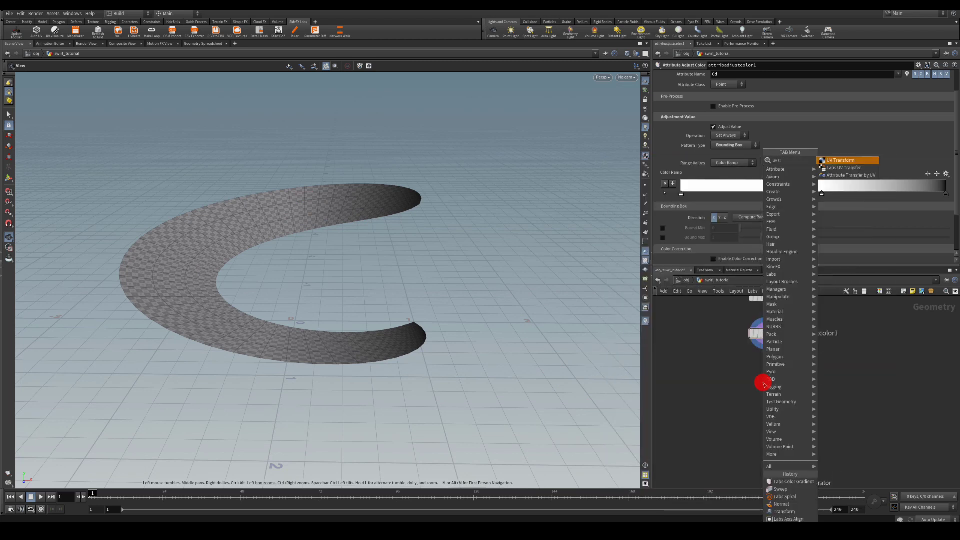
{"action": "key", "text": "Return"}
{"action": "left_click", "coordinate": [763, 384]}
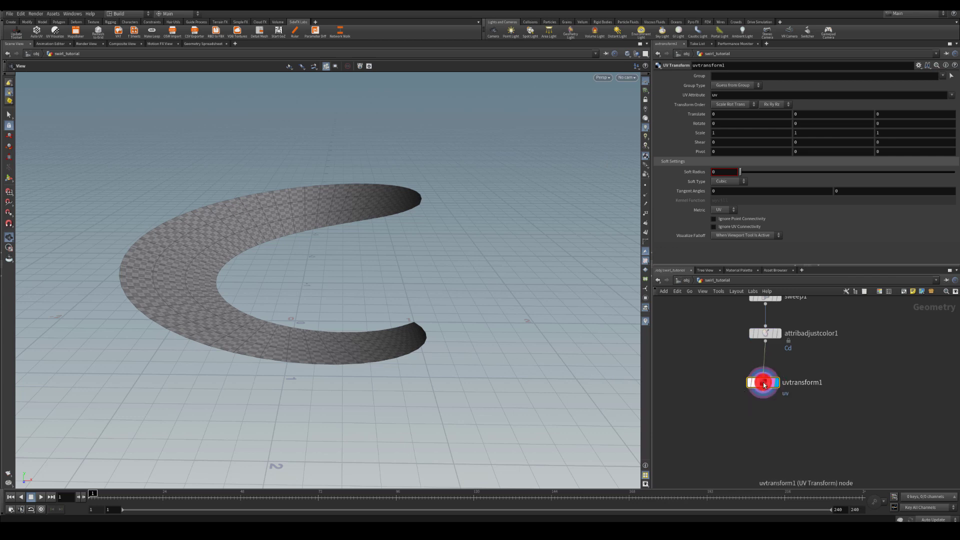
- Switch the viewport to the UV view and frame the swirl's UV layout
{"action": "left_click", "coordinate": [600, 78]}
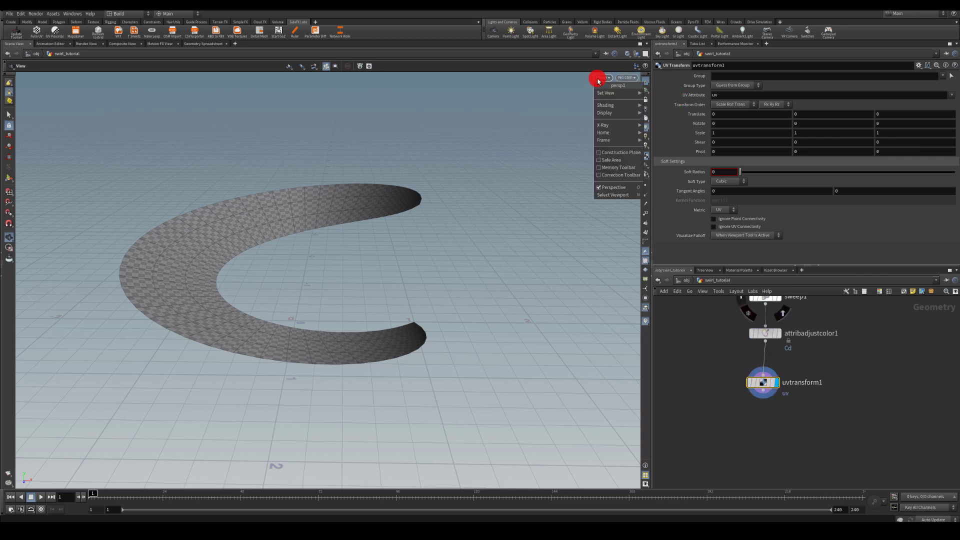
{"action": "mouse_move", "coordinate": [613, 93]}
{"action": "left_click", "coordinate": [660, 122]}
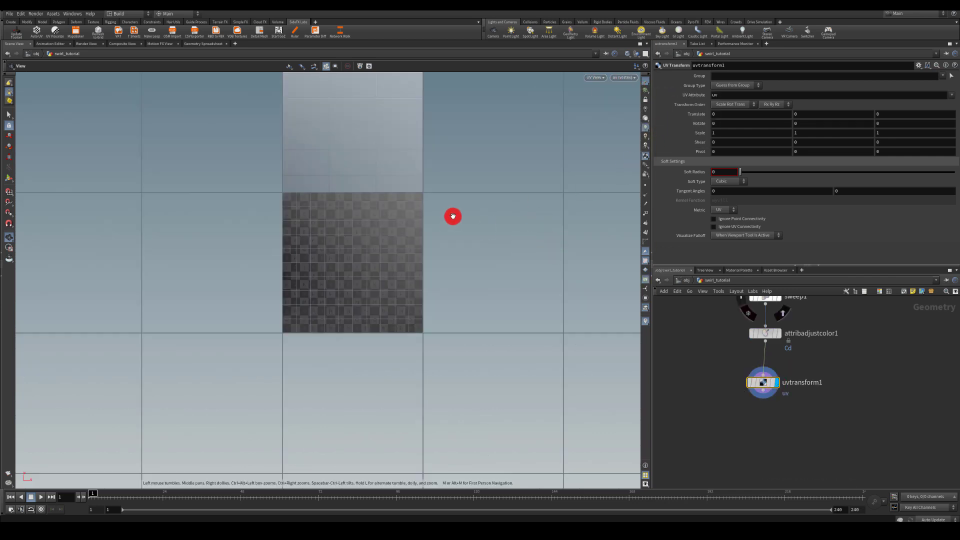
{"action": "scroll", "coordinate": [520, 201], "scroll_direction": "down", "scroll_amount": 1}
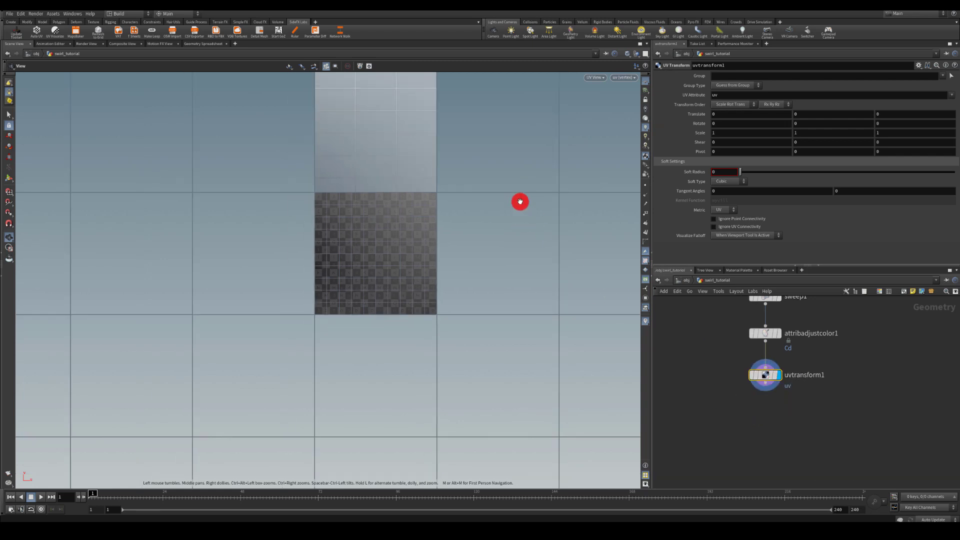
{"action": "scroll", "coordinate": [520, 202], "scroll_direction": "down", "scroll_amount": 1}
{"action": "middle_click_drag", "start_coordinate": [500, 180], "coordinate": [478, 260]}
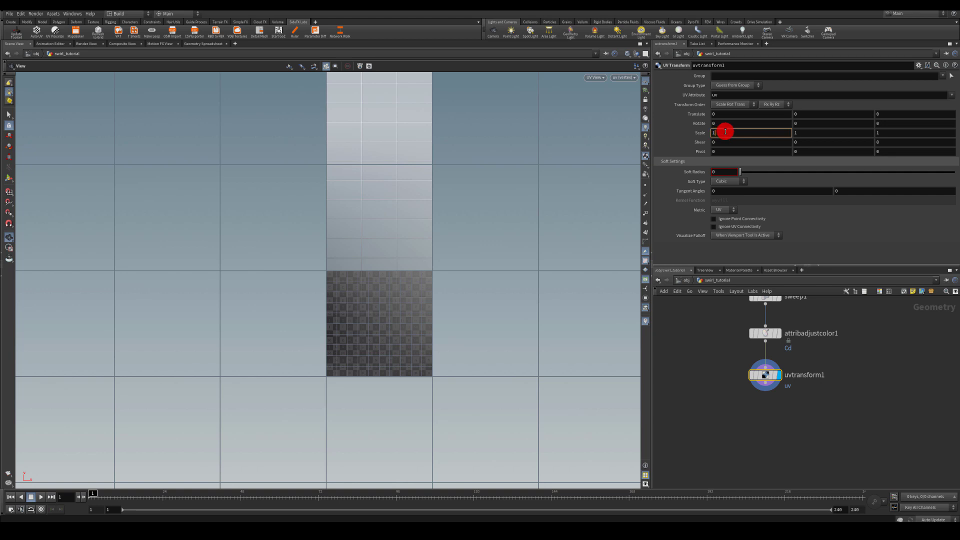
- Set the UV scale of uvtransform1 to the expressions 1/$SIZEX in X and 1/$SIZEY in Y
{"action": "type", "text": "/"}
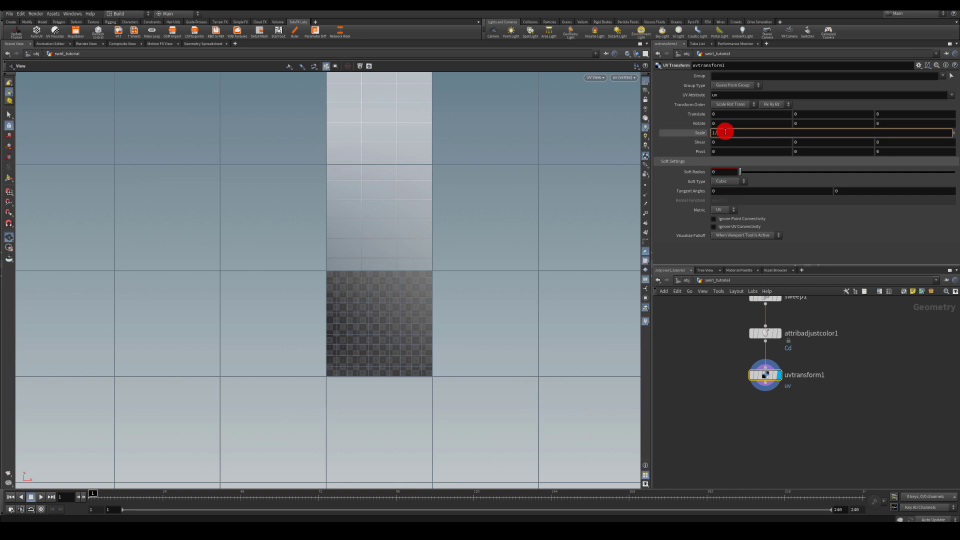
{"action": "type", "text": "$SIZE"}
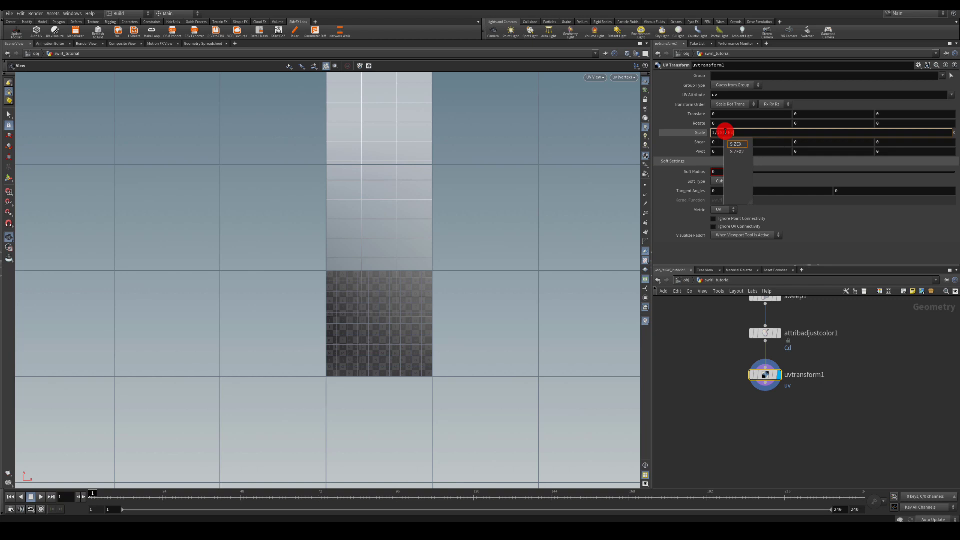
{"action": "type", "text": "X"}
{"action": "key", "text": "Return"}
{"action": "left_click", "coordinate": [800, 132]}
{"action": "type", "text": "1/$"}
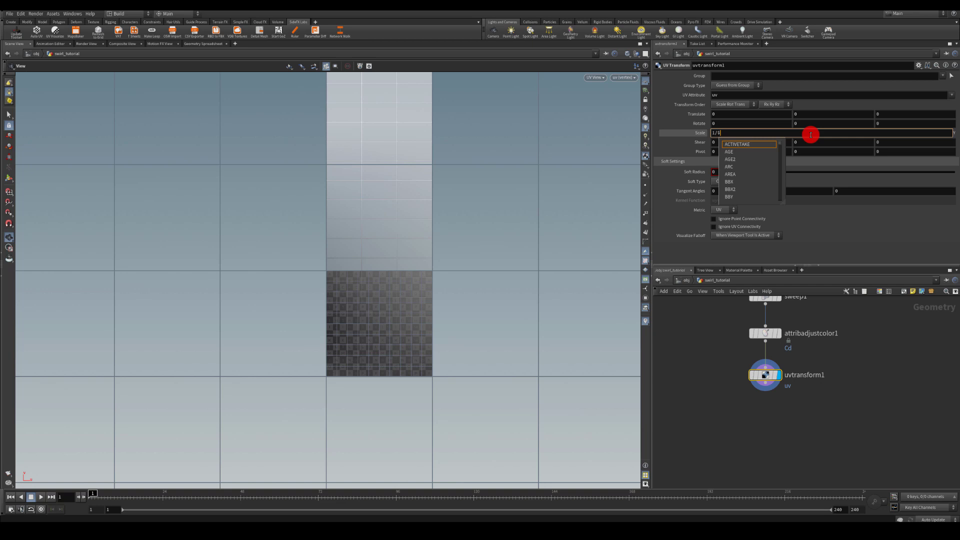
{"action": "type", "text": "SI"}
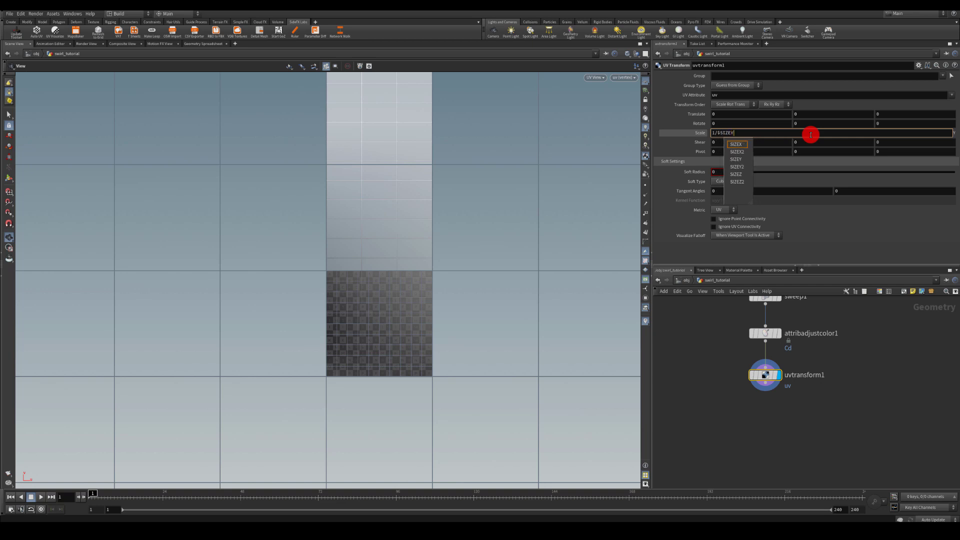
{"action": "type", "text": "ZEY"}
{"action": "key", "text": "Return"}
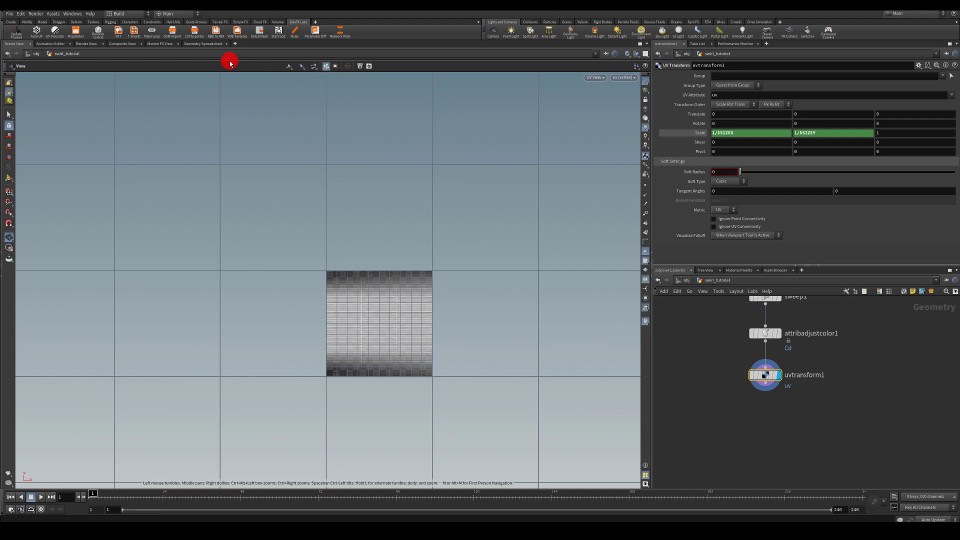
- Bring up the UV coordinate options of sweep1
{"action": "middle_click_drag", "start_coordinate": [720, 329], "coordinate": [706, 458]}
{"action": "middle_click_drag", "start_coordinate": [697, 387], "coordinate": [732, 340]}
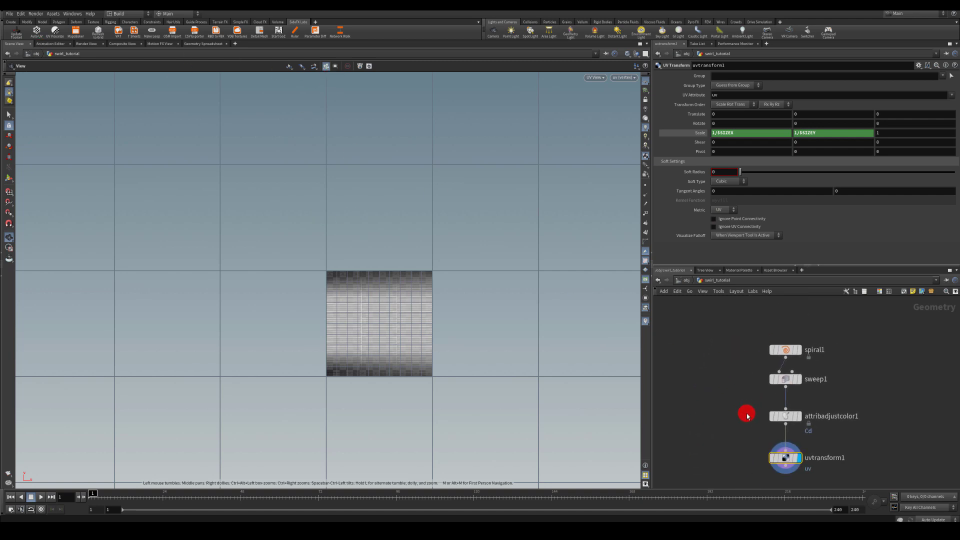
{"action": "middle_click_drag", "start_coordinate": [747, 413], "coordinate": [714, 418]}
{"action": "left_click", "coordinate": [761, 353]}
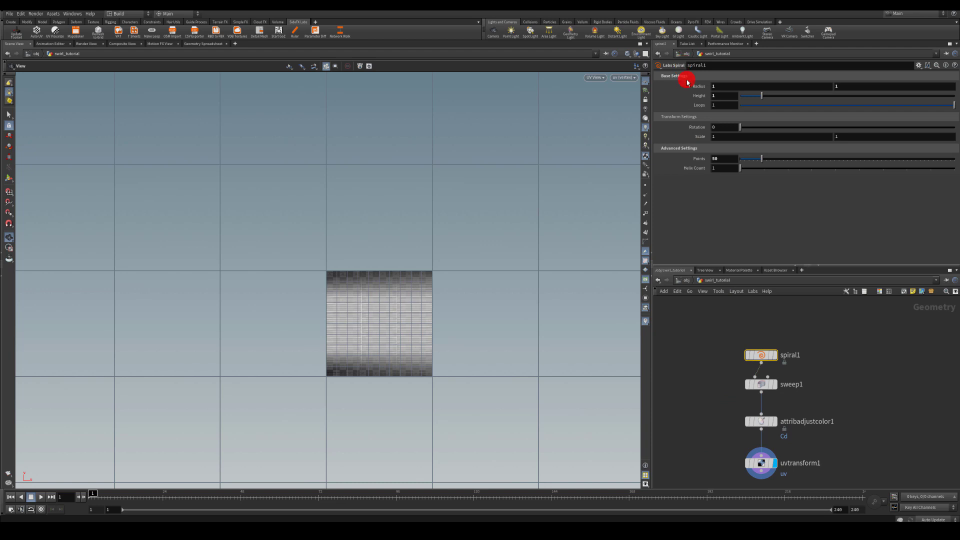
{"action": "left_click", "coordinate": [760, 386]}
{"action": "scroll", "coordinate": [700, 115], "scroll_direction": "up", "scroll_amount": 6}
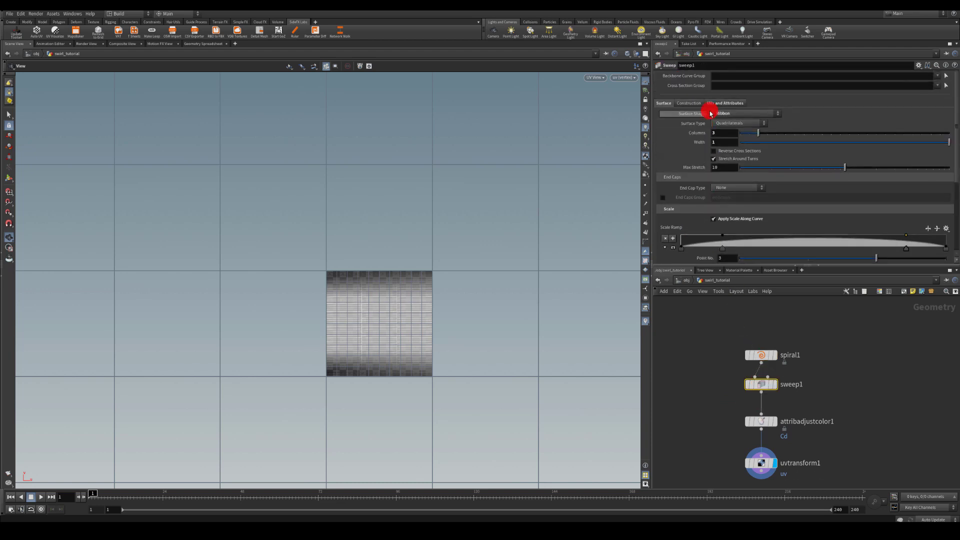
{"action": "left_click", "coordinate": [711, 104]}
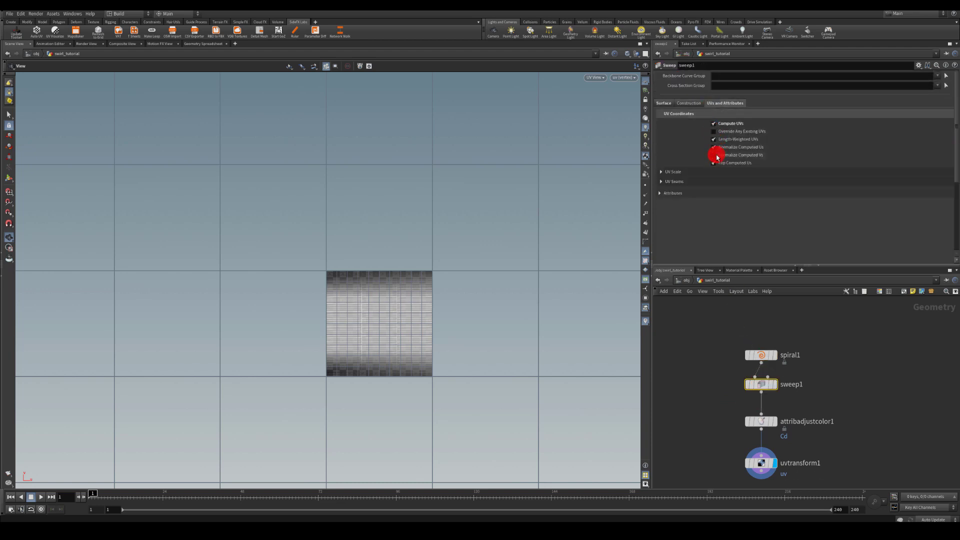
- Try Normalize Computed Vs on sweep1 with uvtransform1 bypassed, and restore both to their previous state
{"action": "middle_click_drag", "start_coordinate": [744, 396], "coordinate": [727, 313]}
{"action": "left_click", "coordinate": [723, 385]}
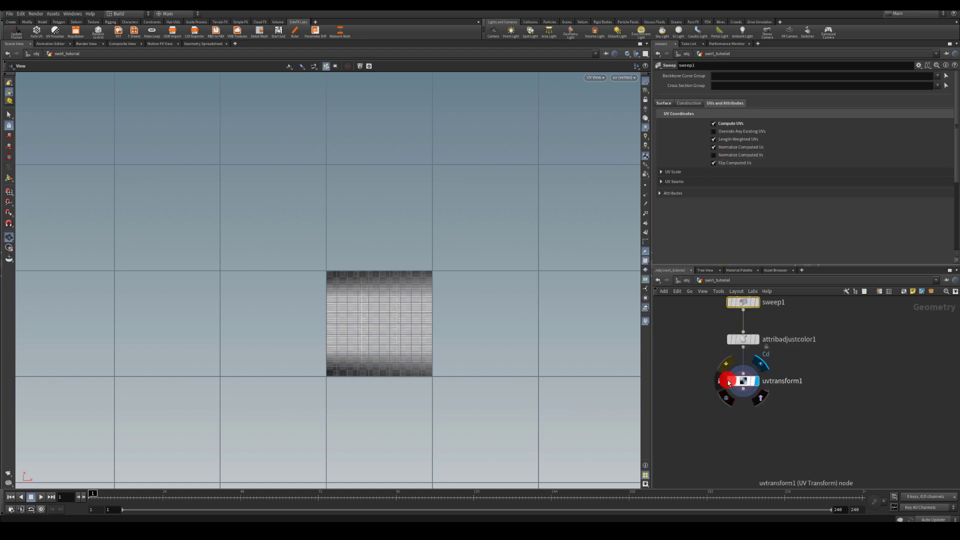
{"action": "left_click", "coordinate": [714, 147]}
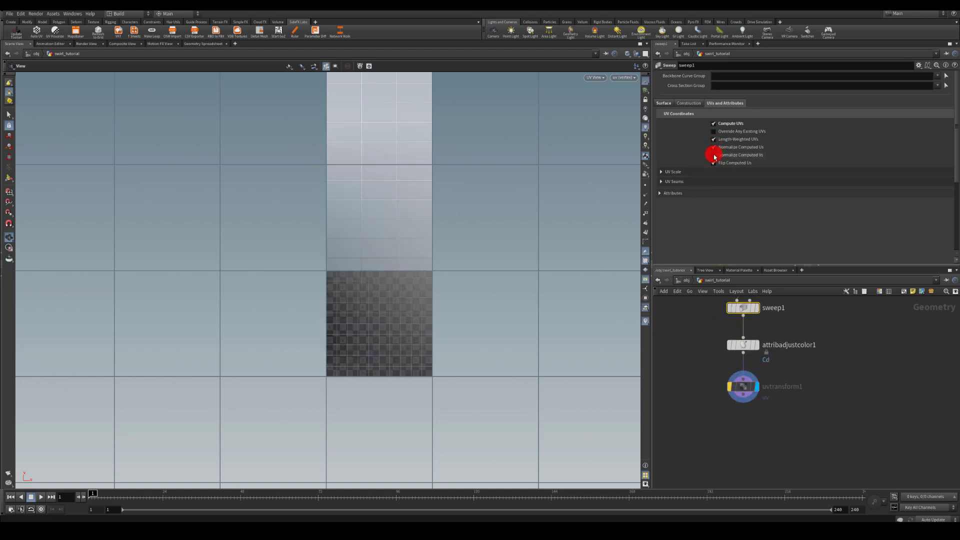
{"action": "left_click", "coordinate": [713, 155]}
{"action": "left_click", "coordinate": [713, 162]}
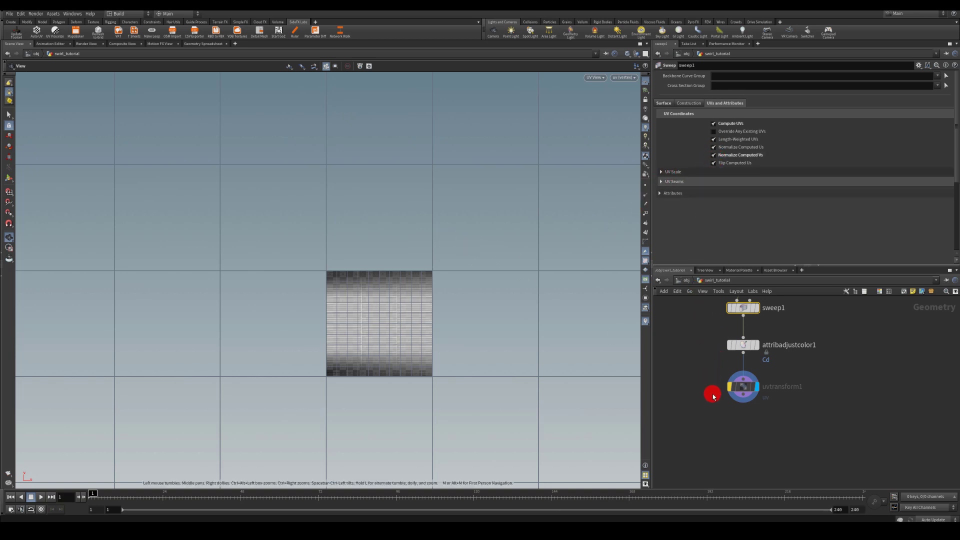
{"action": "left_click", "coordinate": [713, 155]}
{"action": "left_click", "coordinate": [752, 386]}
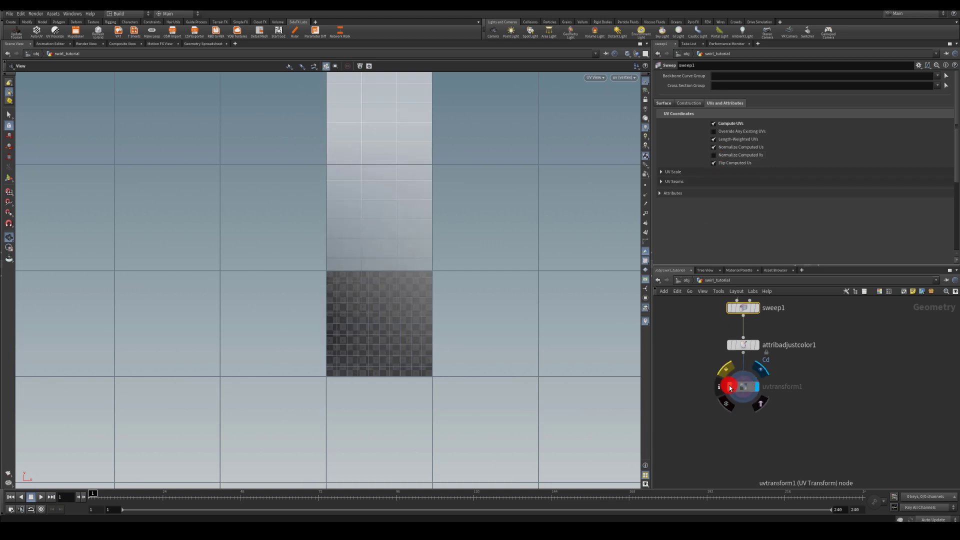
{"action": "left_click_drag", "start_coordinate": [733, 372], "coordinate": [752, 430]}
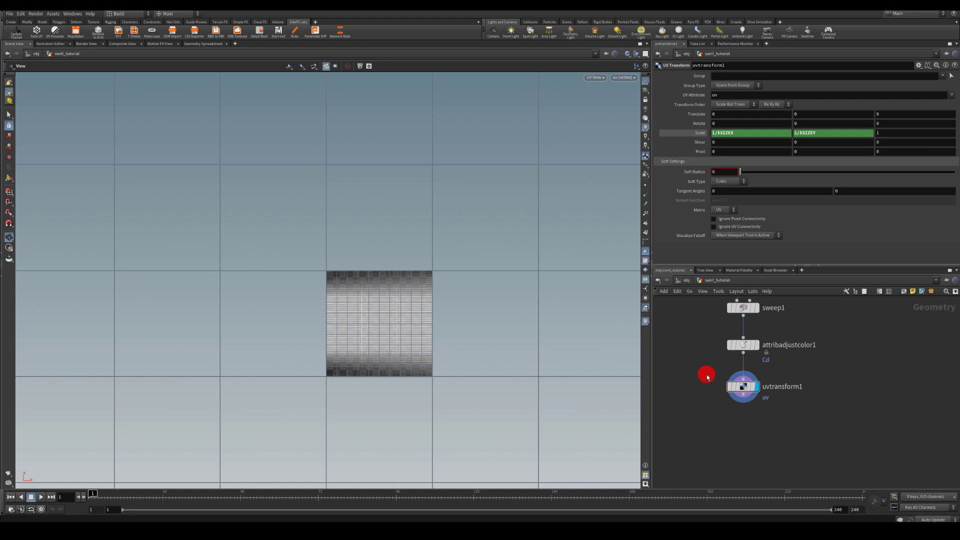
- Review the normalize and flip options for the computed UVs on sweep1
{"action": "left_click_drag", "start_coordinate": [715, 374], "coordinate": [770, 411]}
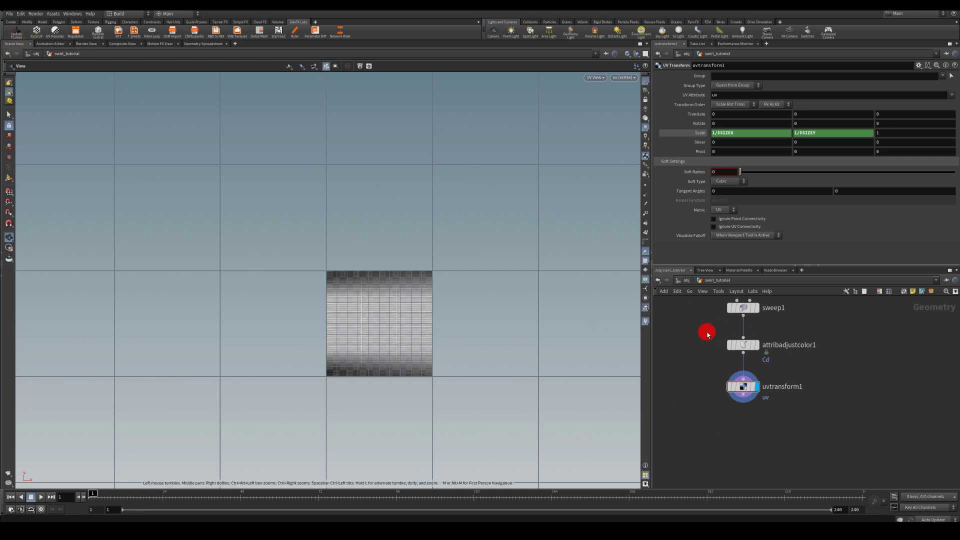
{"action": "middle_click_drag", "start_coordinate": [692, 321], "coordinate": [702, 355]}
{"action": "left_click", "coordinate": [754, 343]}
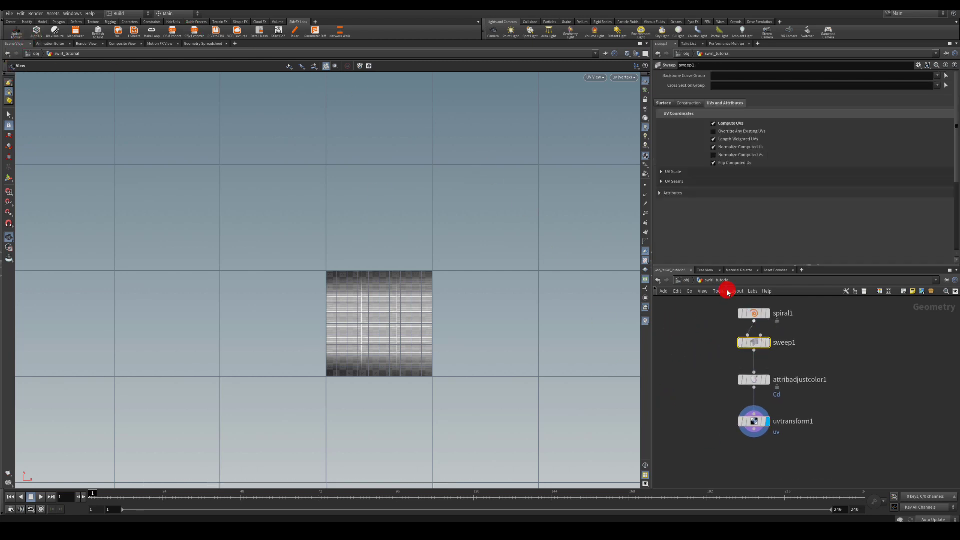
{"action": "left_click", "coordinate": [714, 147]}
{"action": "left_click", "coordinate": [714, 163]}
{"action": "middle_click_drag", "start_coordinate": [707, 404], "coordinate": [709, 353]}
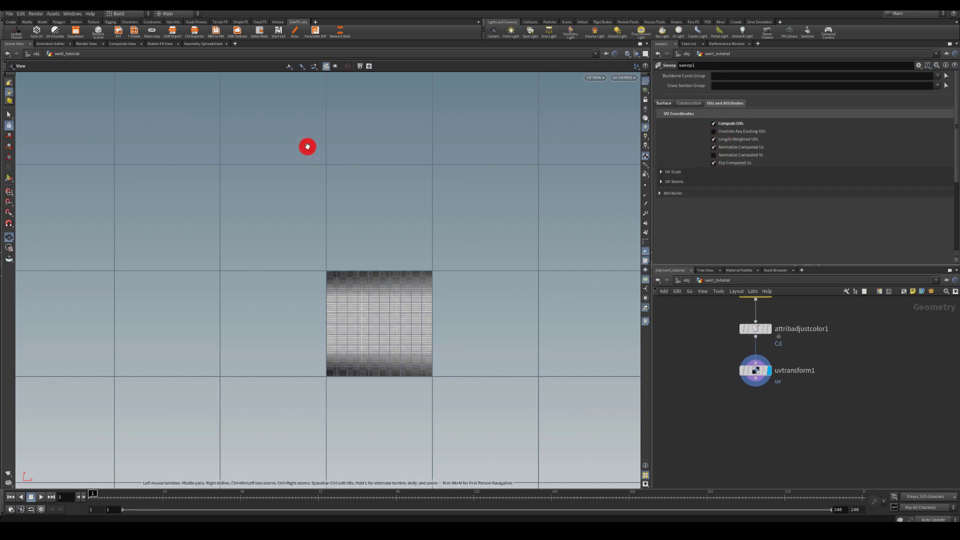
- Return the viewport to the perspective view and add a displayed Labs Axis Align node below uvtransform1
{"action": "left_click", "coordinate": [580, 91]}
{"action": "left_click", "coordinate": [629, 93]}
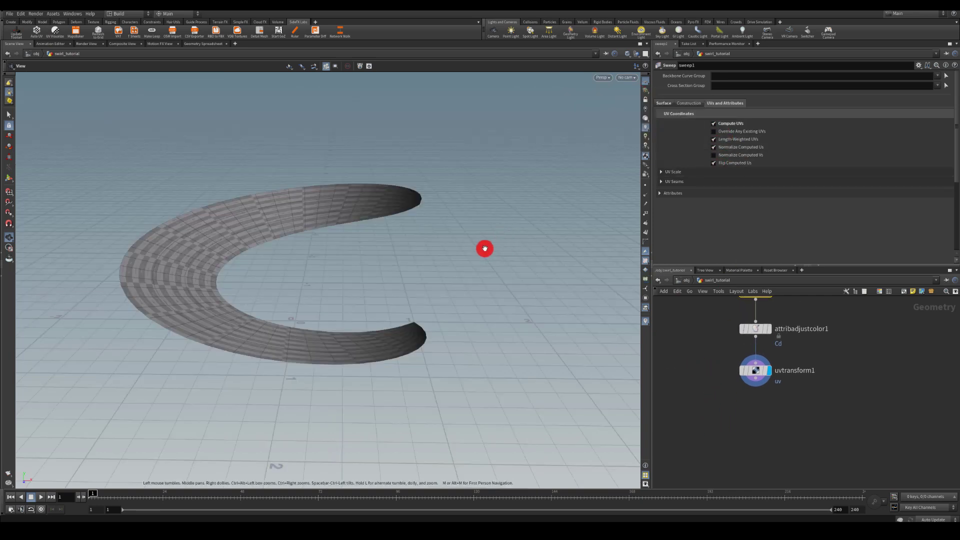
{"action": "scroll", "coordinate": [743, 419], "scroll_direction": "up", "scroll_amount": 3}
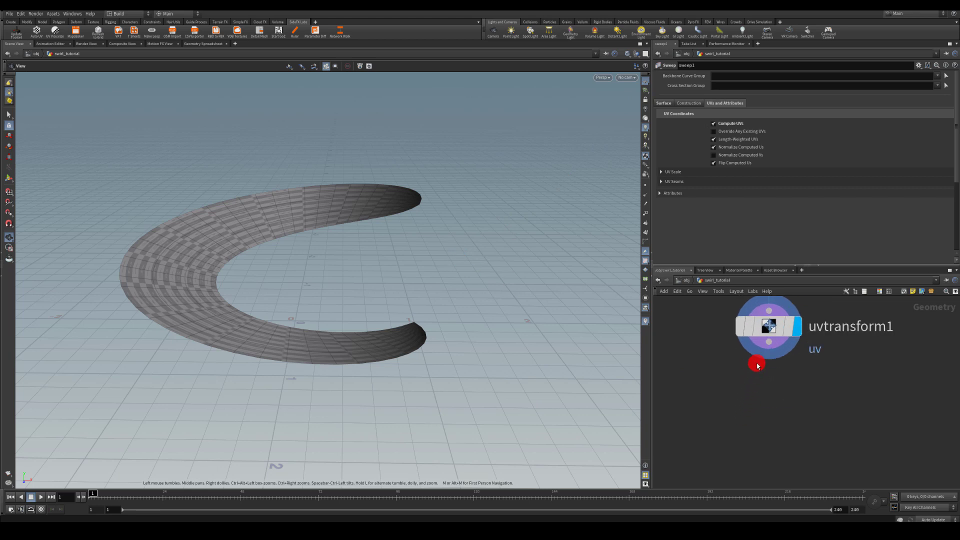
{"action": "key", "text": "Tab"}
{"action": "type", "text": "match size"}
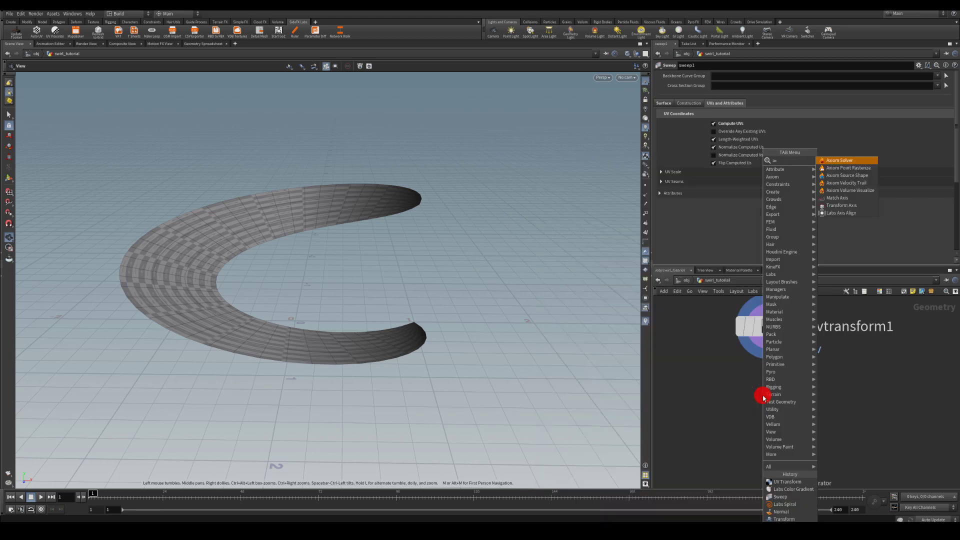
{"action": "key", "text": "Return"}
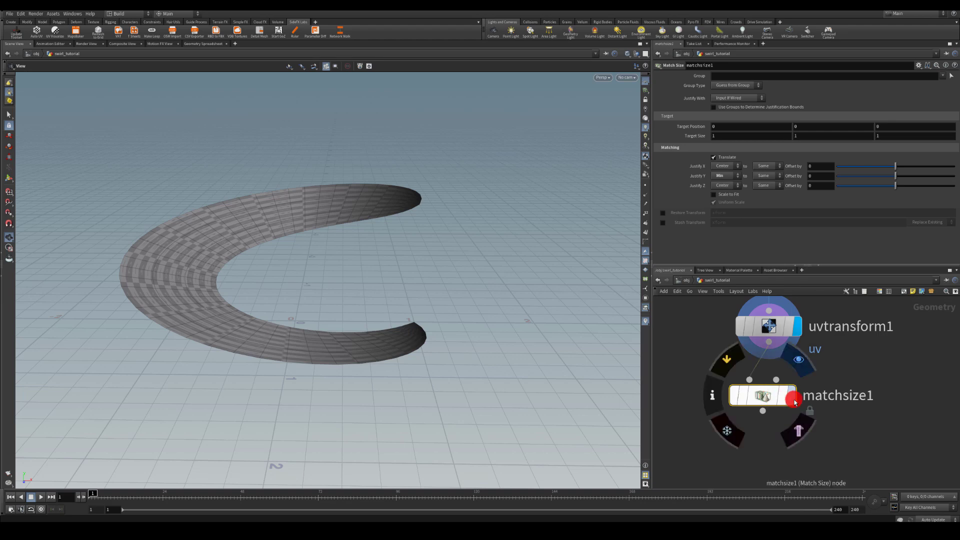
{"action": "left_click", "coordinate": [790, 396]}
- Set Justify Y of matchsize1 to Center and check the swirl's placement around the origin
{"action": "left_click", "coordinate": [728, 175]}
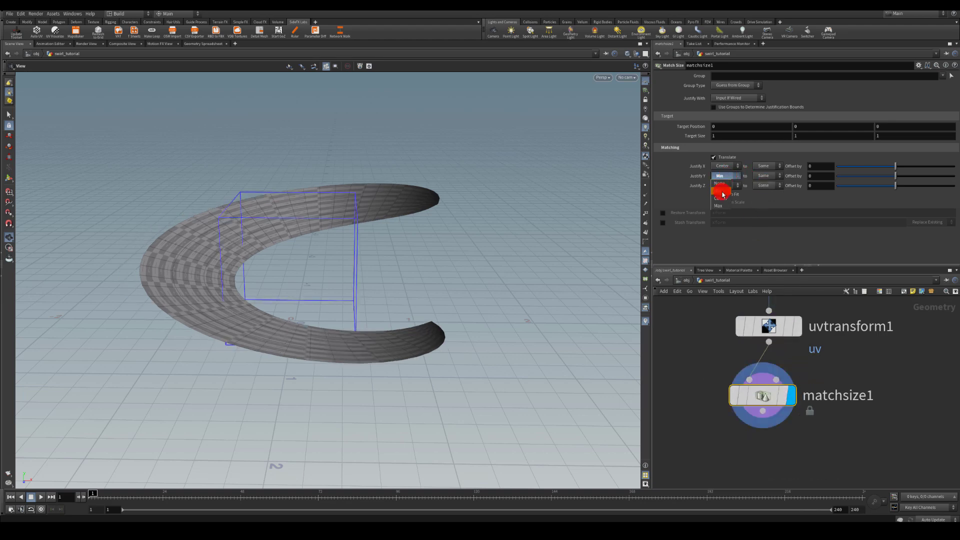
{"action": "left_click", "coordinate": [721, 199]}
{"action": "left_click_drag", "start_coordinate": [542, 240], "coordinate": [425, 320]}
{"action": "middle_click_drag", "start_coordinate": [722, 439], "coordinate": [730, 396]}
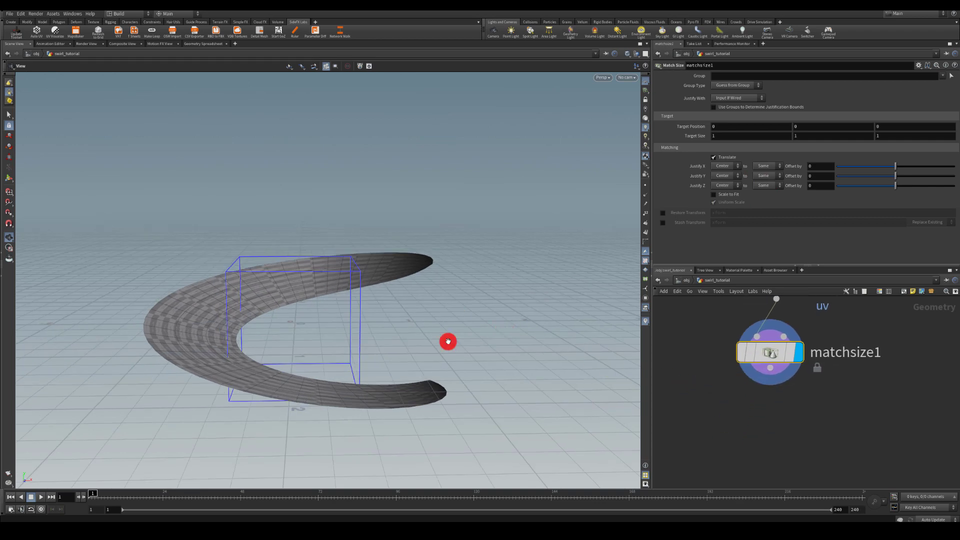
{"action": "left_click_drag", "start_coordinate": [345, 300], "coordinate": [174, 252]}
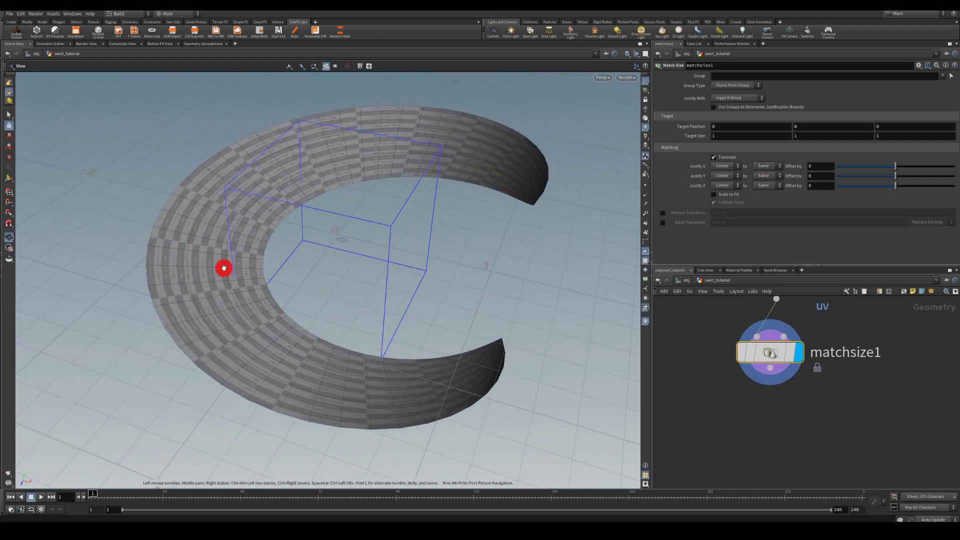
{"action": "left_click_drag", "start_coordinate": [347, 238], "coordinate": [282, 265]}
- Add a Divide node connected below matchsize1 and display it
{"action": "left_click", "coordinate": [769, 370]}
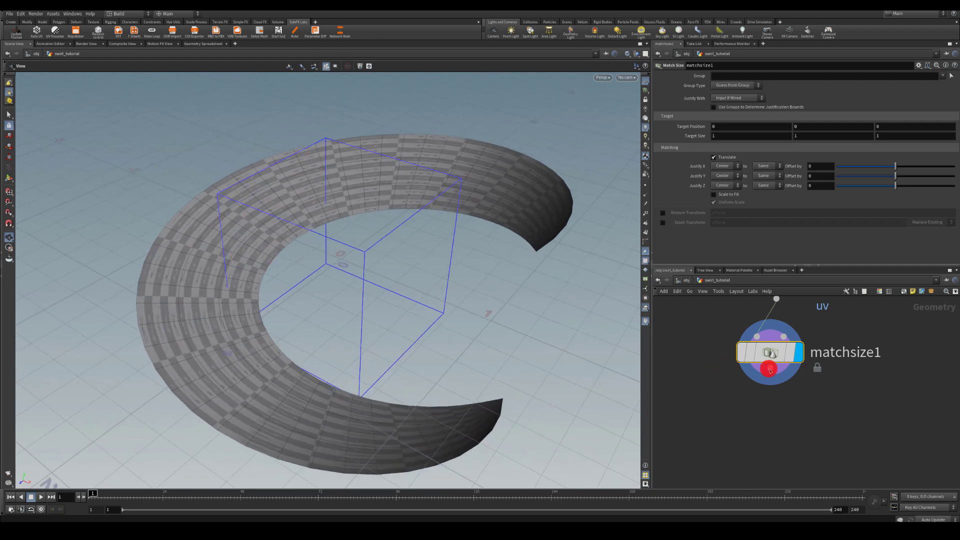
{"action": "left_click", "coordinate": [766, 418]}
{"action": "type", "text": "t"}
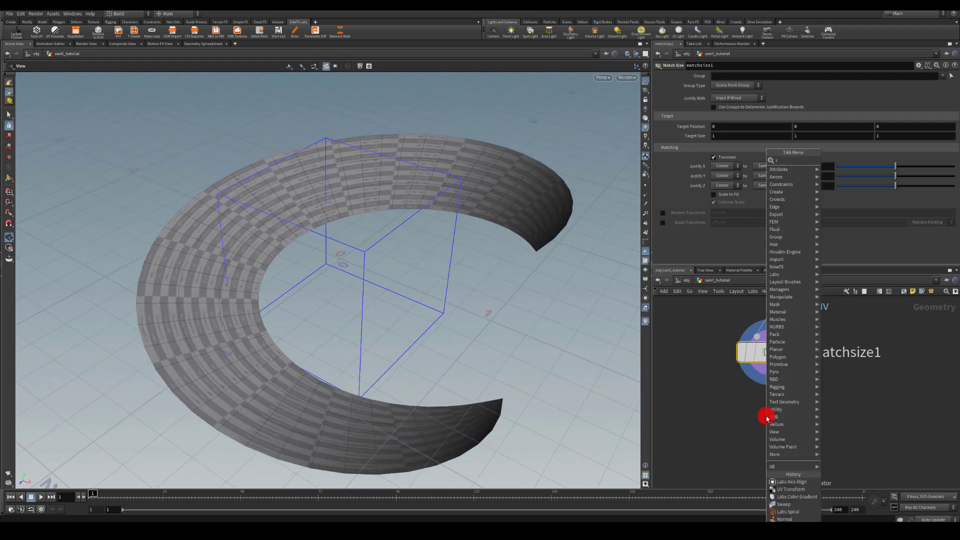
{"action": "type", "text": "ra"}
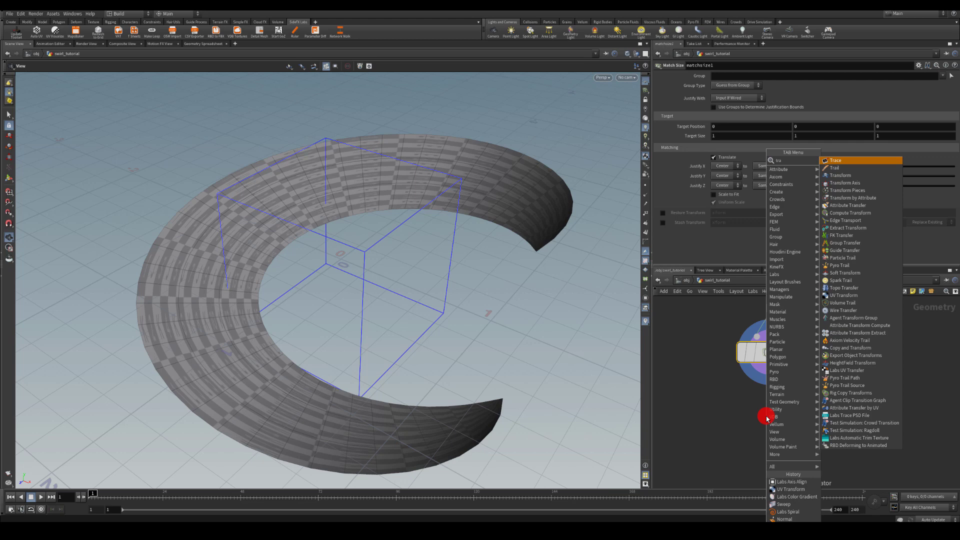
{"action": "key", "text": "BackSpace"}
{"action": "key", "text": "BackSpace"}
{"action": "key", "text": "BackSpace"}
{"action": "type", "text": "divi"}
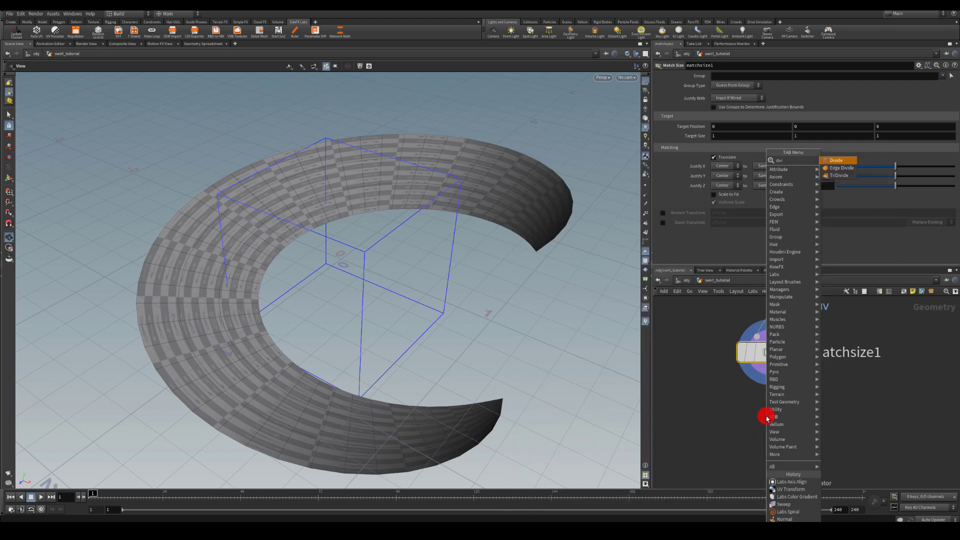
{"action": "key", "text": "Return"}
{"action": "left_click", "coordinate": [765, 419]}
{"action": "left_click", "coordinate": [794, 419]}
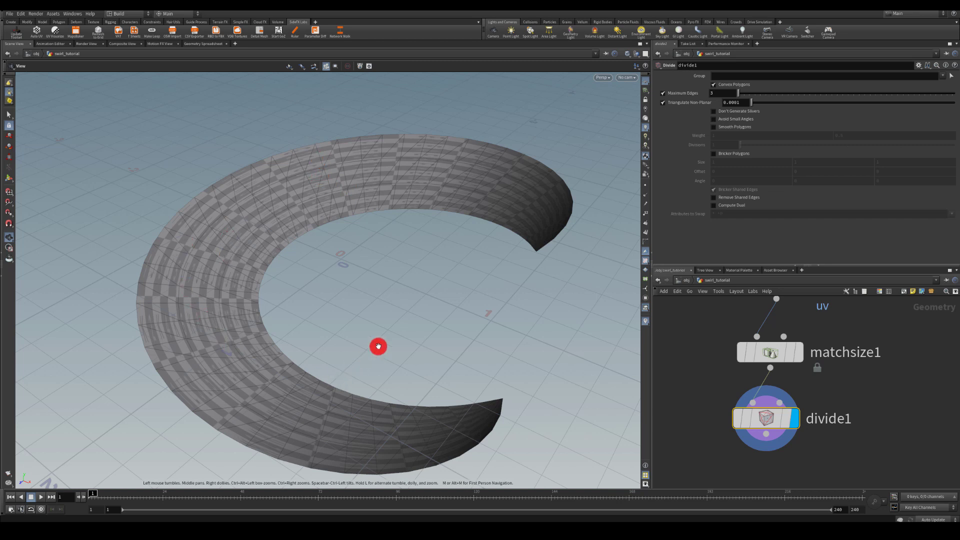
- Add a displayed Normal node below divide1 and set its cusp angle to 180
{"action": "middle_click_drag", "start_coordinate": [730, 444], "coordinate": [733, 387]}
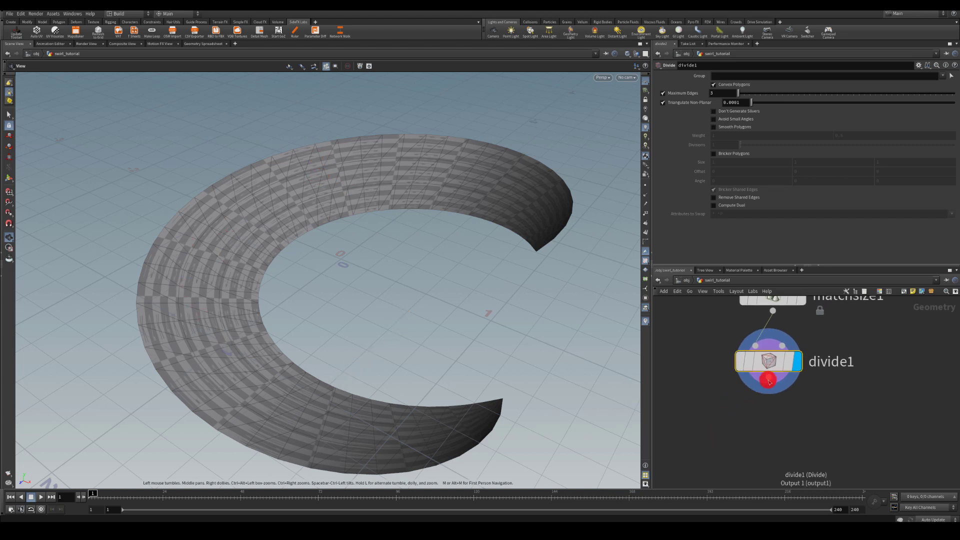
{"action": "left_click_drag", "start_coordinate": [769, 381], "coordinate": [765, 418]}
{"action": "type", "text": "n"}
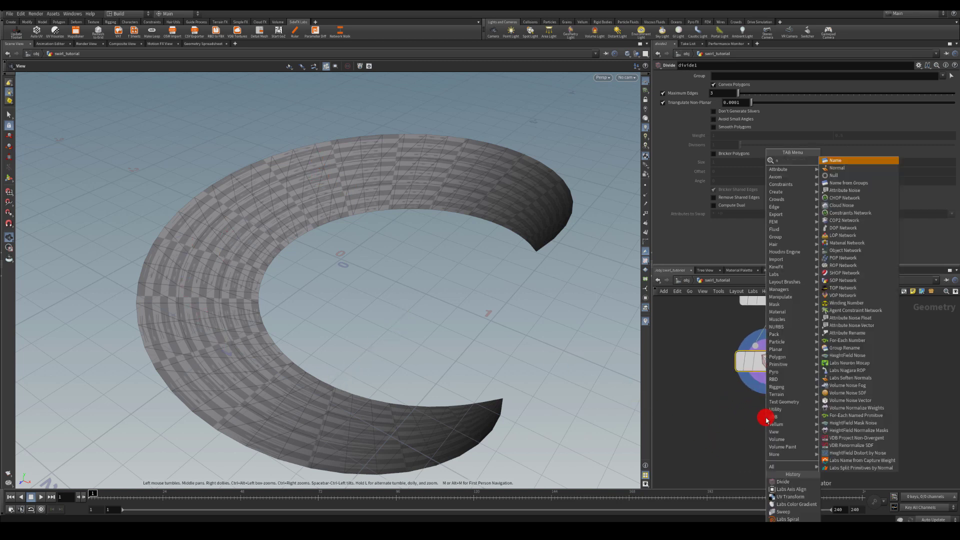
{"action": "type", "text": "orm"}
{"action": "key", "text": "Return"}
{"action": "left_click", "coordinate": [766, 419]}
{"action": "left_click", "coordinate": [792, 425]}
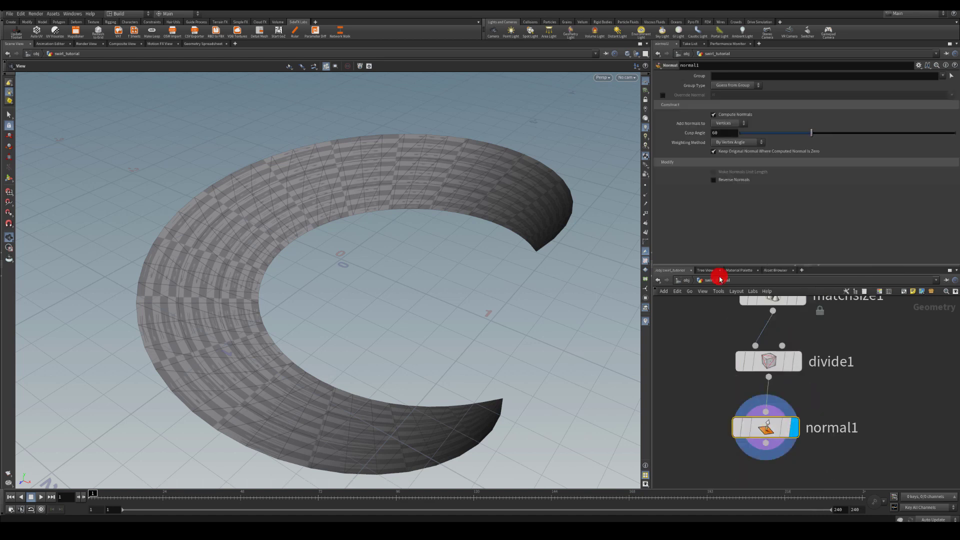
{"action": "type", "text": "180"}
{"action": "key", "text": "Return"}
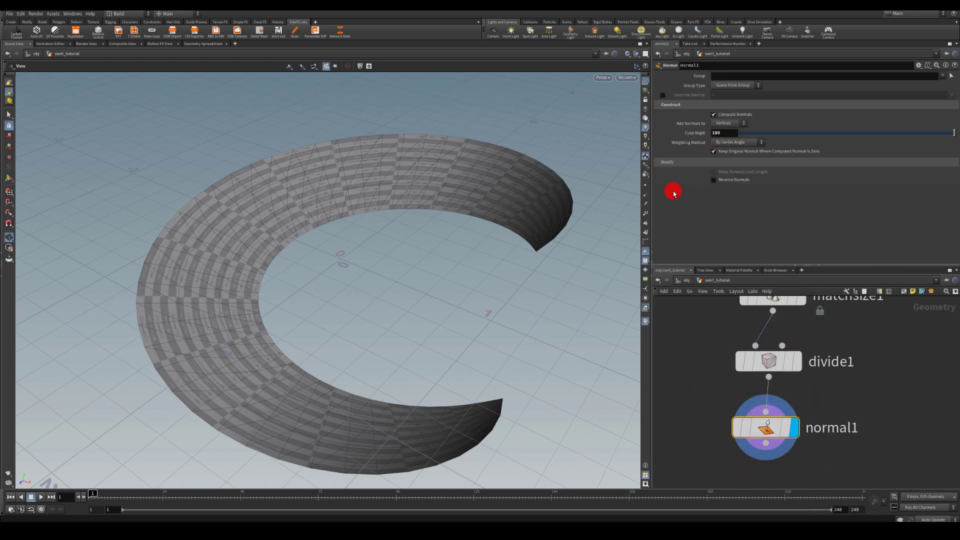
- Add a Transform node connected below normal1 and display it
{"action": "middle_click_drag", "start_coordinate": [735, 450], "coordinate": [765, 339]}
{"action": "left_click_drag", "start_coordinate": [765, 340], "coordinate": [758, 408]}
{"action": "type", "text": "trans"}
{"action": "key", "text": "Down"}
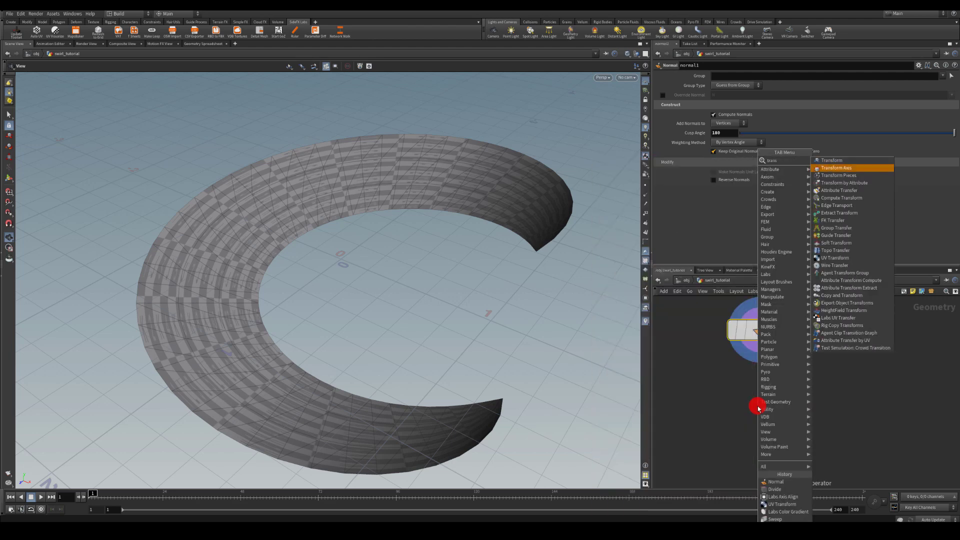
{"action": "key", "text": "Up"}
{"action": "key", "text": "Return"}
{"action": "left_click", "coordinate": [786, 406]}
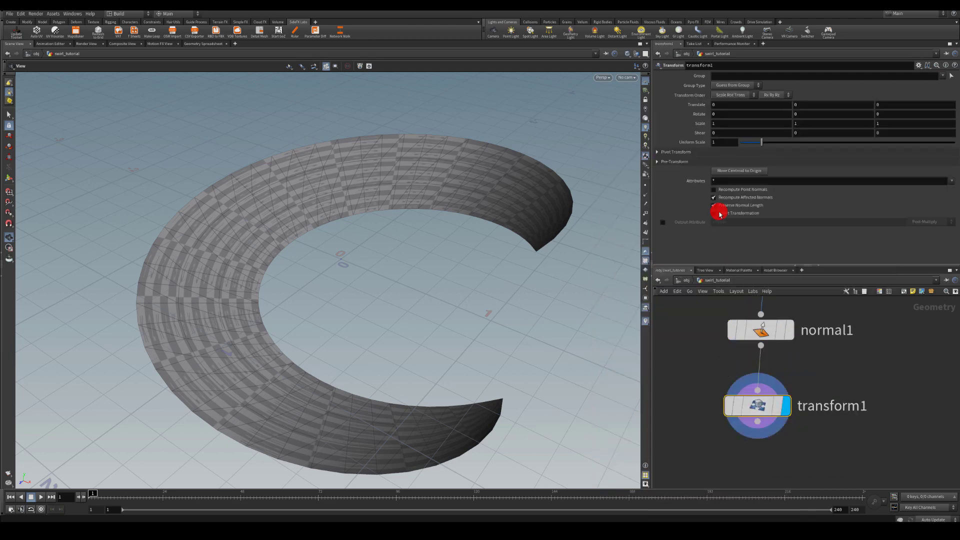
- Set the Uniform Scale of transform1 to 50 and check the enlarged swirl from several angles
{"action": "type", "text": "50"}
{"action": "key", "text": "Return"}
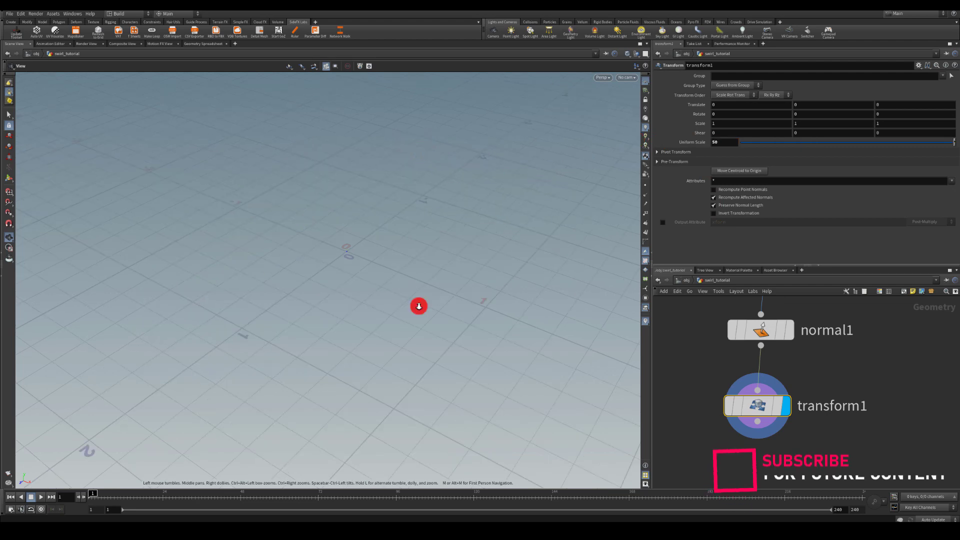
{"action": "right_click_drag", "start_coordinate": [369, 279], "coordinate": [280, 227]}
{"action": "left_click_drag", "start_coordinate": [281, 227], "coordinate": [382, 335]}
{"action": "right_click_drag", "start_coordinate": [381, 334], "coordinate": [343, 396]}
{"action": "left_click_drag", "start_coordinate": [342, 396], "coordinate": [700, 253]}
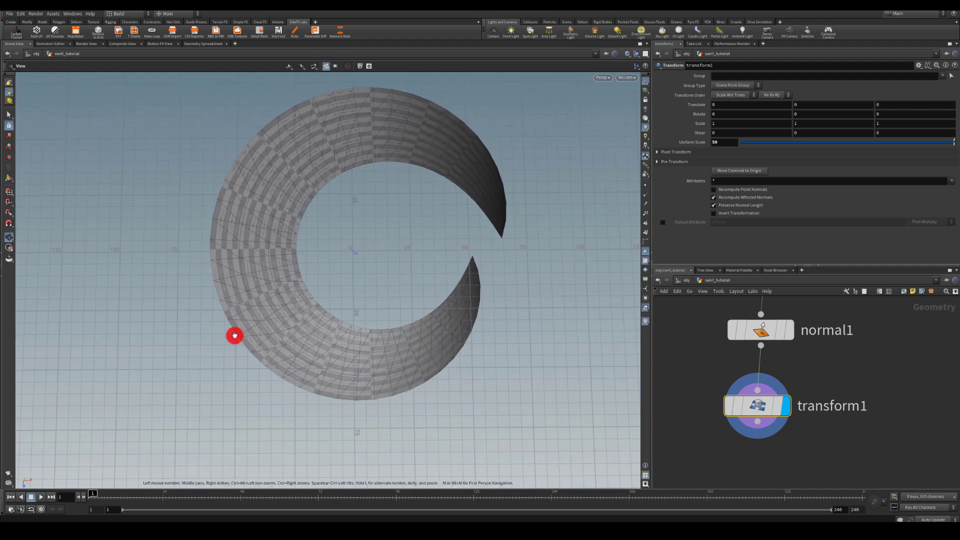
{"action": "left_click_drag", "start_coordinate": [236, 335], "coordinate": [611, 364]}
{"action": "left_click_drag", "start_coordinate": [341, 347], "coordinate": [368, 270]}
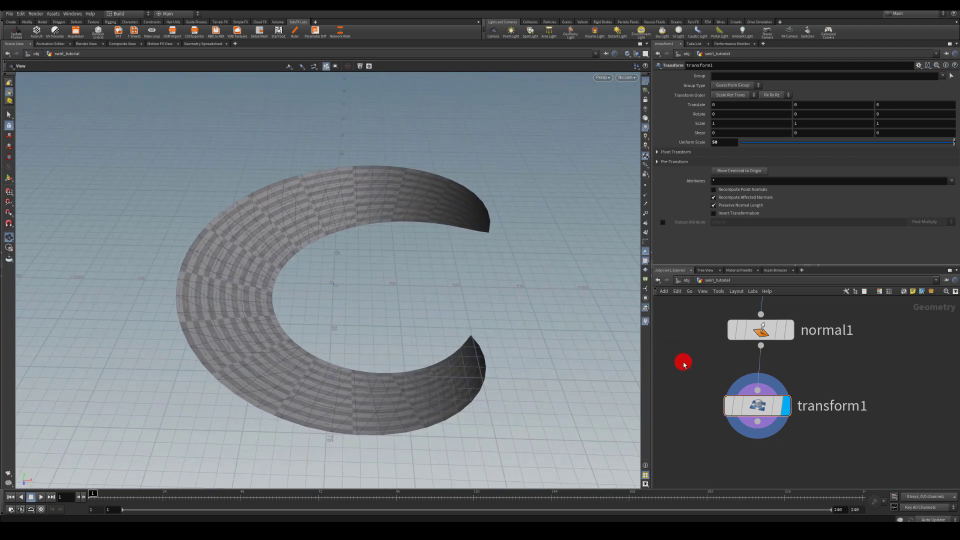
- At object level, hide swirl_tutorial and display ground_swirl_tutorial, then open the latter's network to inspect the ground swirl
{"action": "key", "text": "u"}
{"action": "left_click", "coordinate": [849, 344]}
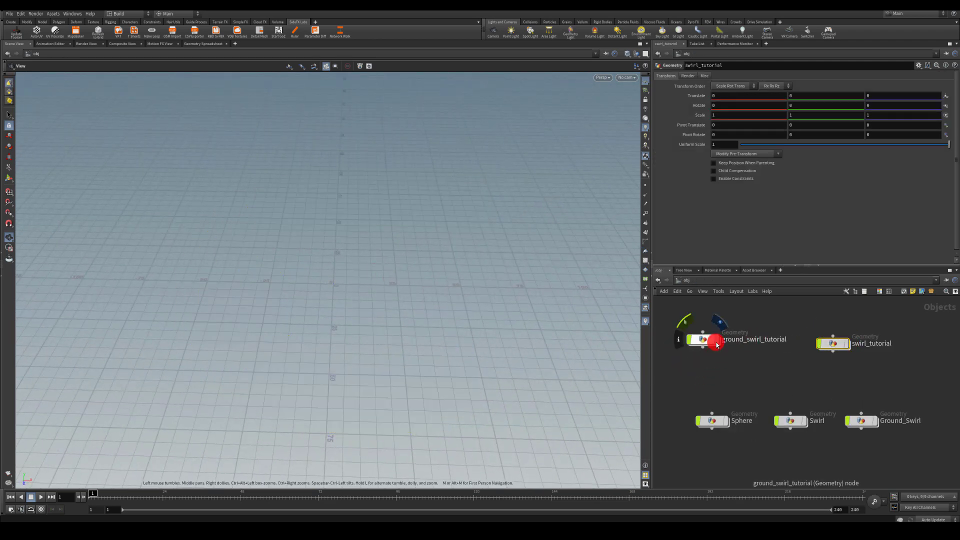
{"action": "left_click", "coordinate": [716, 345]}
{"action": "double_click", "coordinate": [695, 339]}
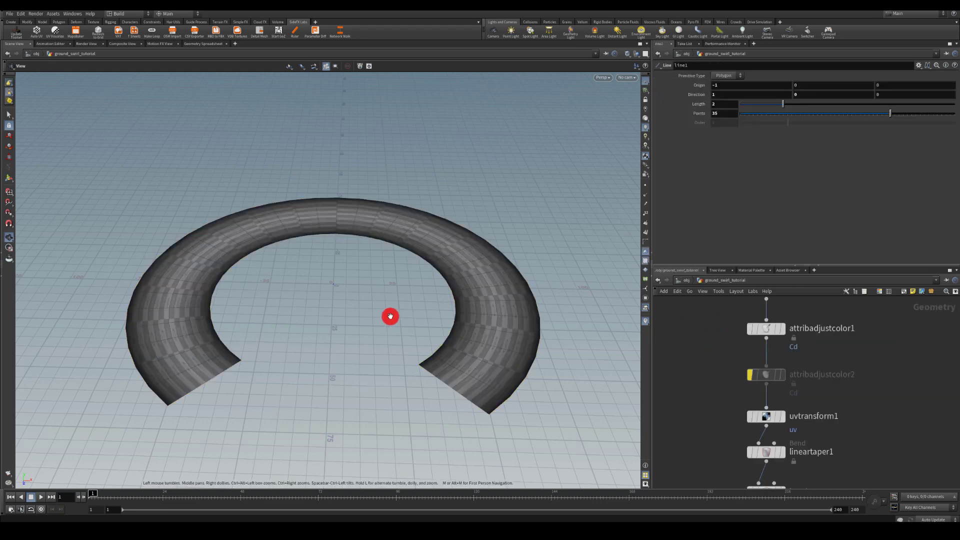
{"action": "left_click_drag", "start_coordinate": [390, 316], "coordinate": [530, 360]}
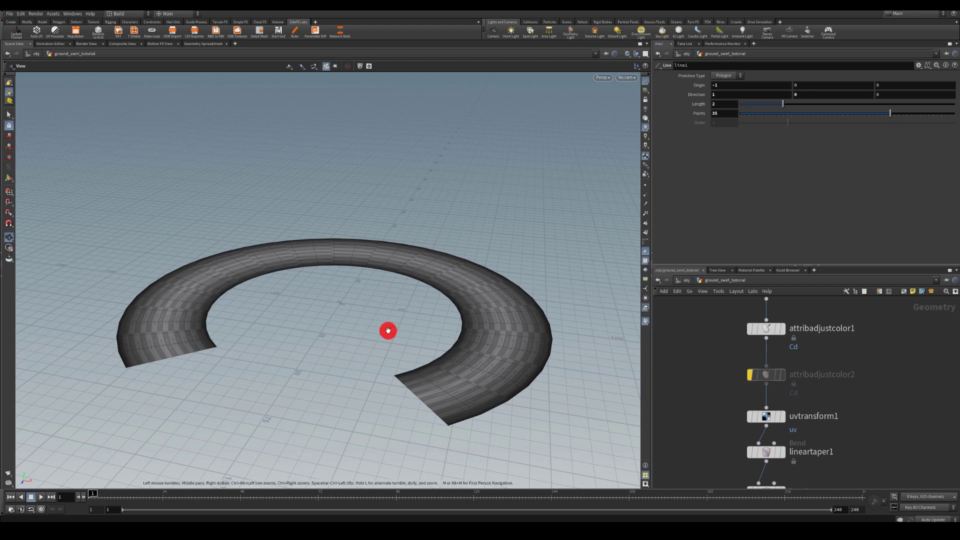
- Display swirl_tutorial together with the ground swirl, reopen its network and compare the two meshes' size and placement
{"action": "key", "text": "u"}
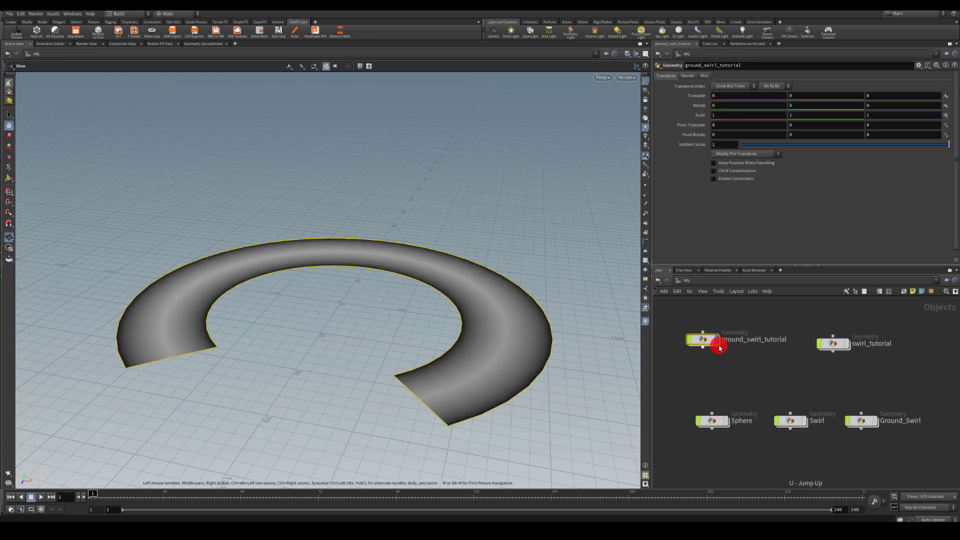
{"action": "left_click", "coordinate": [832, 345]}
{"action": "left_click", "coordinate": [846, 344]}
{"action": "double_click", "coordinate": [838, 345]}
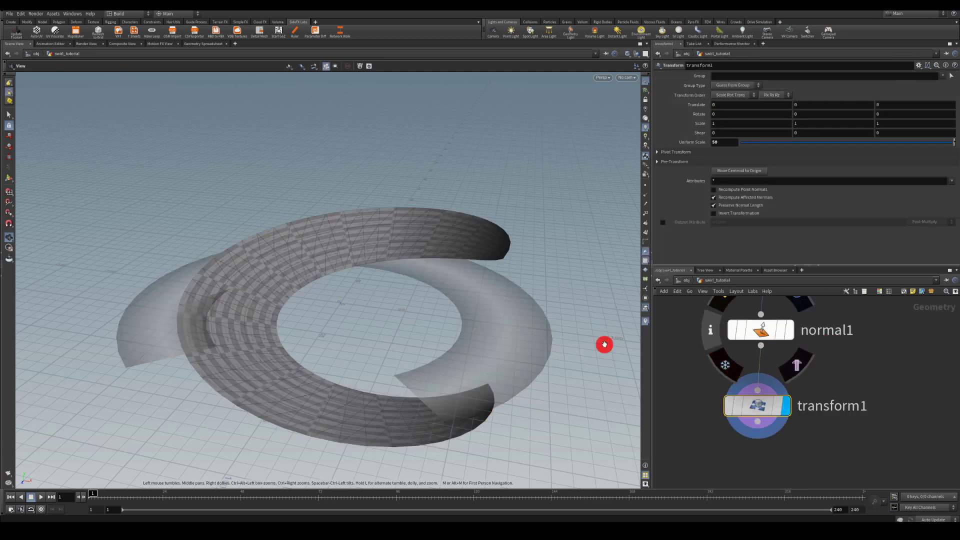
{"action": "mouse_move", "coordinate": [369, 272]}
{"action": "left_mouse_down"}
{"action": "mouse_move", "coordinate": [349, 370]}
{"action": "mouse_move", "coordinate": [350, 354]}
{"action": "mouse_move", "coordinate": [455, 266]}
{"action": "mouse_move", "coordinate": [367, 236]}
{"action": "mouse_move", "coordinate": [364, 280]}
{"action": "mouse_move", "coordinate": [400, 332]}
{"action": "mouse_move", "coordinate": [426, 255]}
{"action": "mouse_move", "coordinate": [480, 240]}
{"action": "mouse_move", "coordinate": [400, 137]}
{"action": "mouse_move", "coordinate": [396, 280]}
{"action": "mouse_move", "coordinate": [302, 235]}
{"action": "mouse_move", "coordinate": [330, 293]}
{"action": "mouse_move", "coordinate": [373, 254]}
{"action": "left_mouse_up"}
{"action": "middle_click_drag", "start_coordinate": [692, 312], "coordinate": [756, 396]}
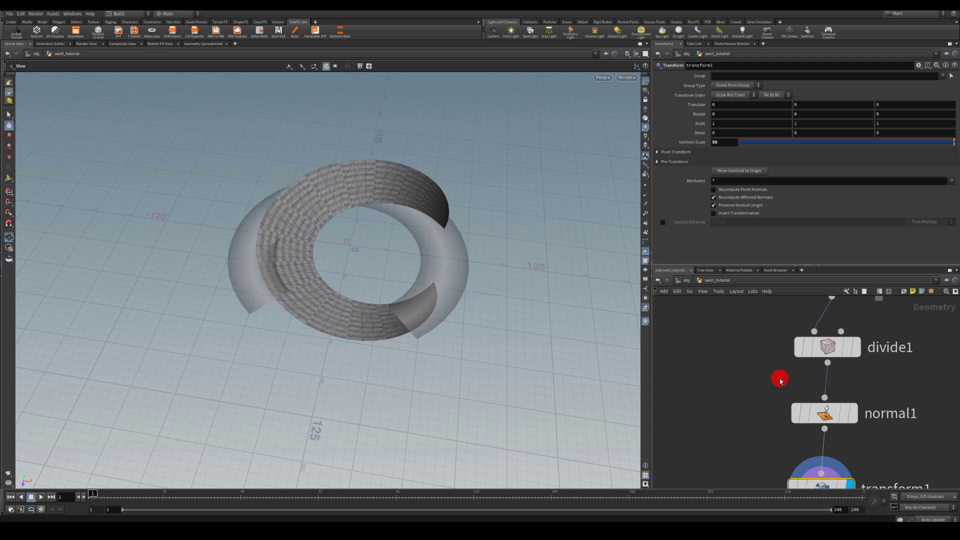
{"action": "middle_click_drag", "start_coordinate": [726, 382], "coordinate": [734, 472]}
{"action": "scroll", "coordinate": [720, 425], "scroll_direction": "down", "scroll_amount": 3}
{"action": "left_click_drag", "start_coordinate": [322, 377], "coordinate": [360, 300]}
{"action": "left_click_drag", "start_coordinate": [458, 285], "coordinate": [578, 283]}
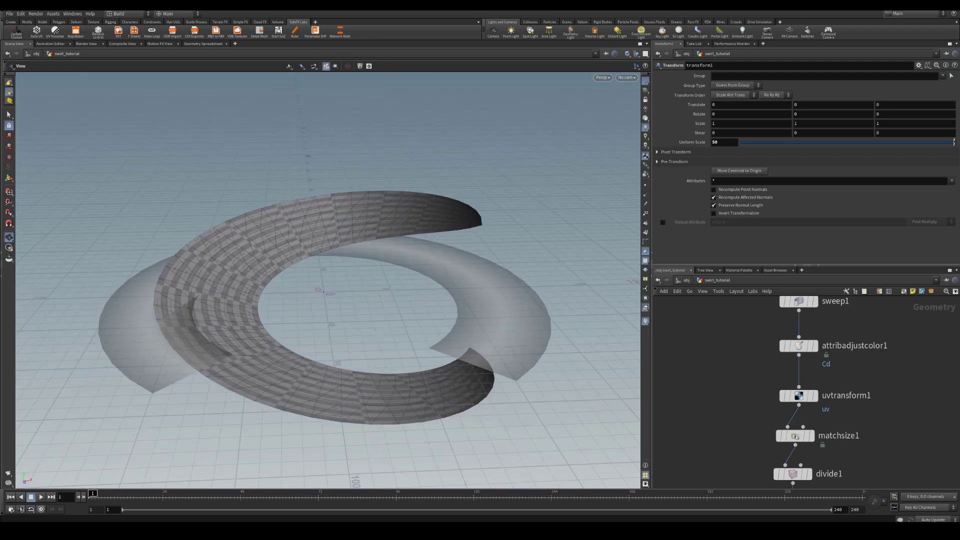